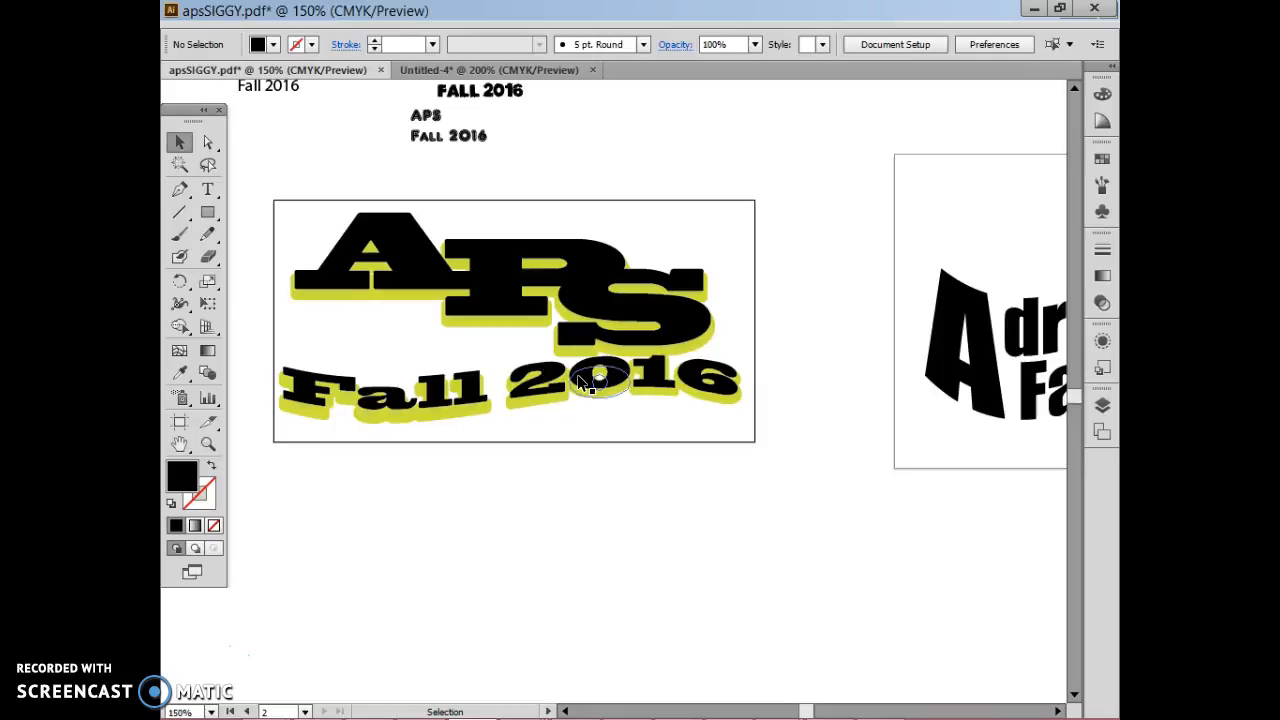
Start a new Illustrator document with Ctrl+N to bring up the New Document settings
key("a")
key("ctrl+n")
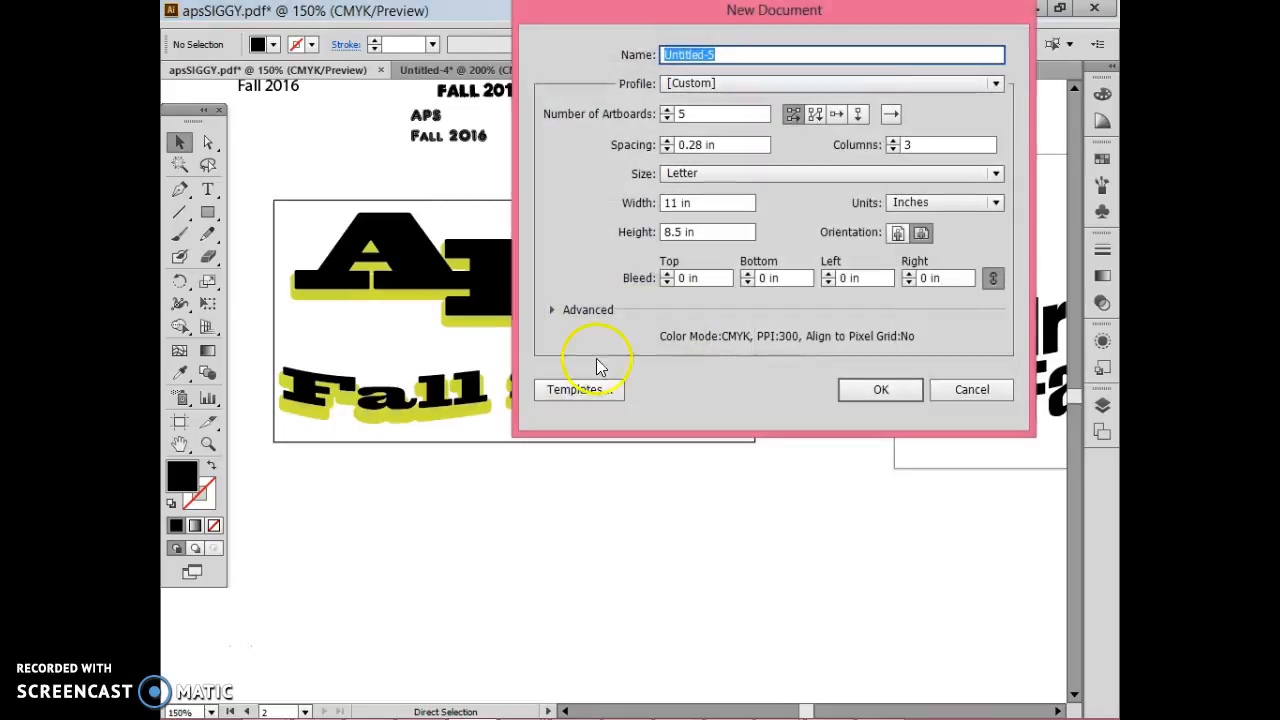
Create a Letter-size landscape document with 8 artboards in 3 columns
left_click(666, 110)
left_click(666, 110)
left_click(666, 110)
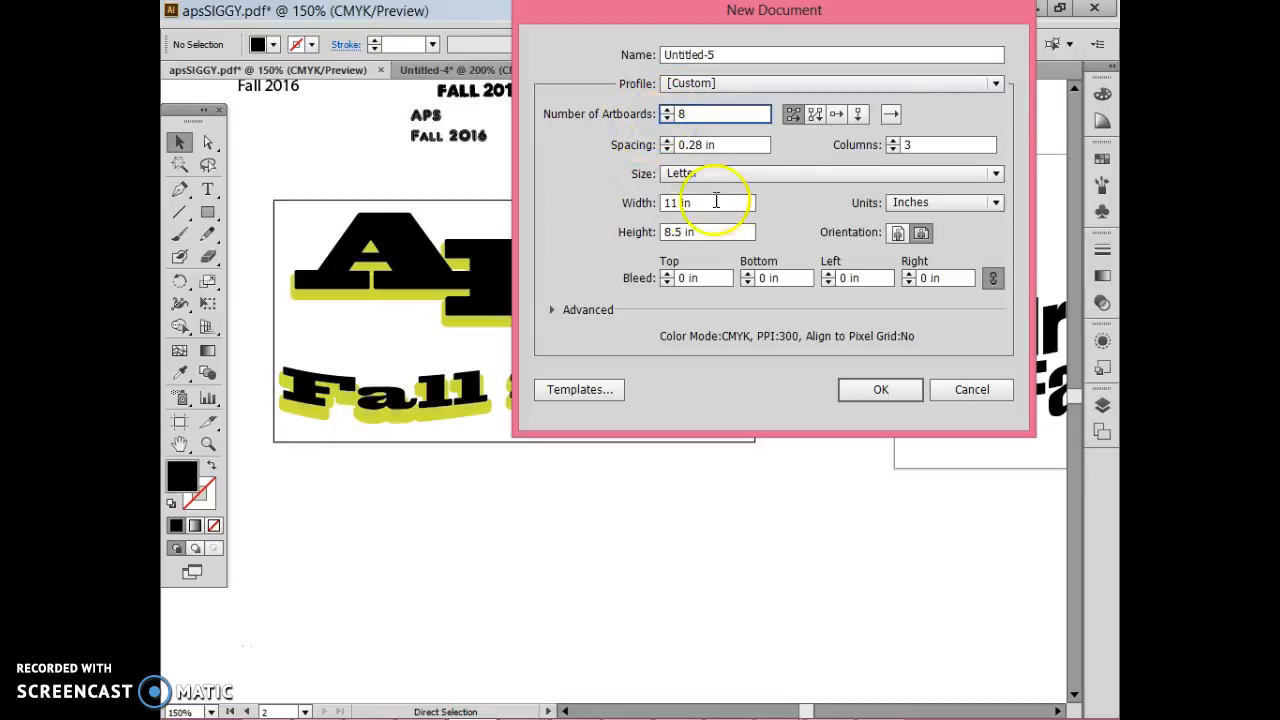
left_click(920, 235)
left_click(864, 390)
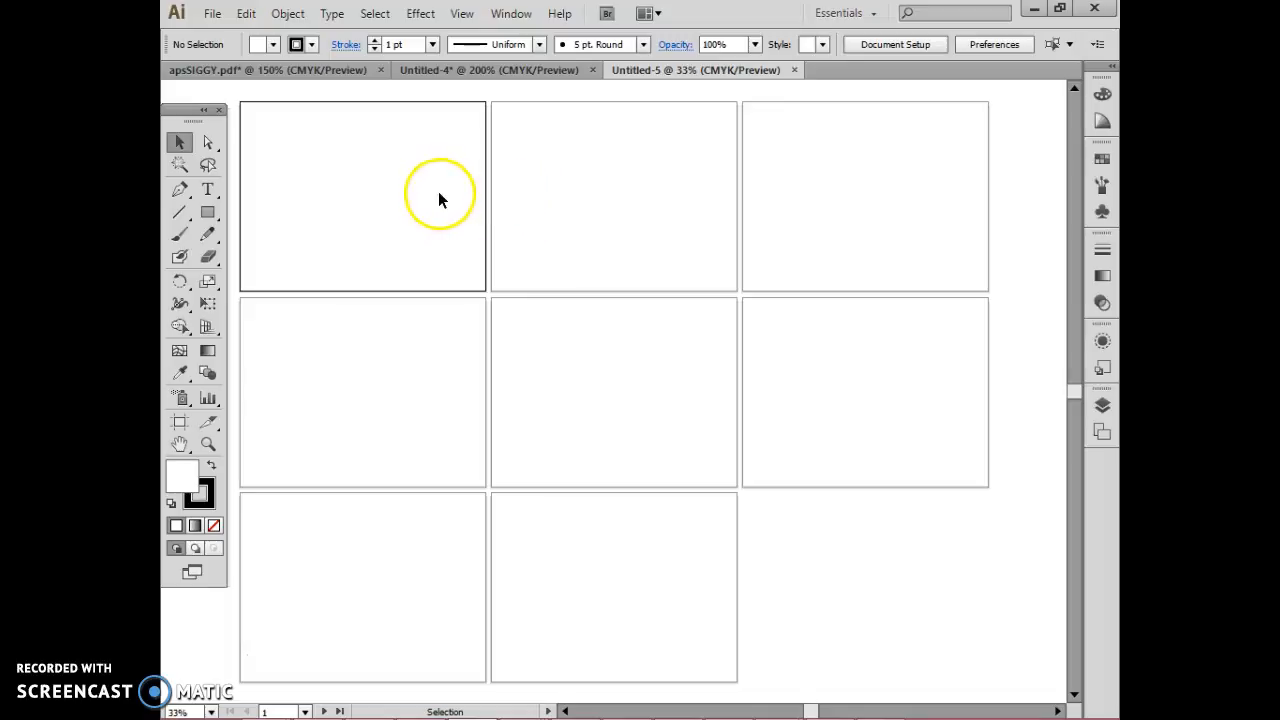
Zoom out, then drag Artboards 1, 2 and 3 upward and apart, above the other five
key("ctrl")
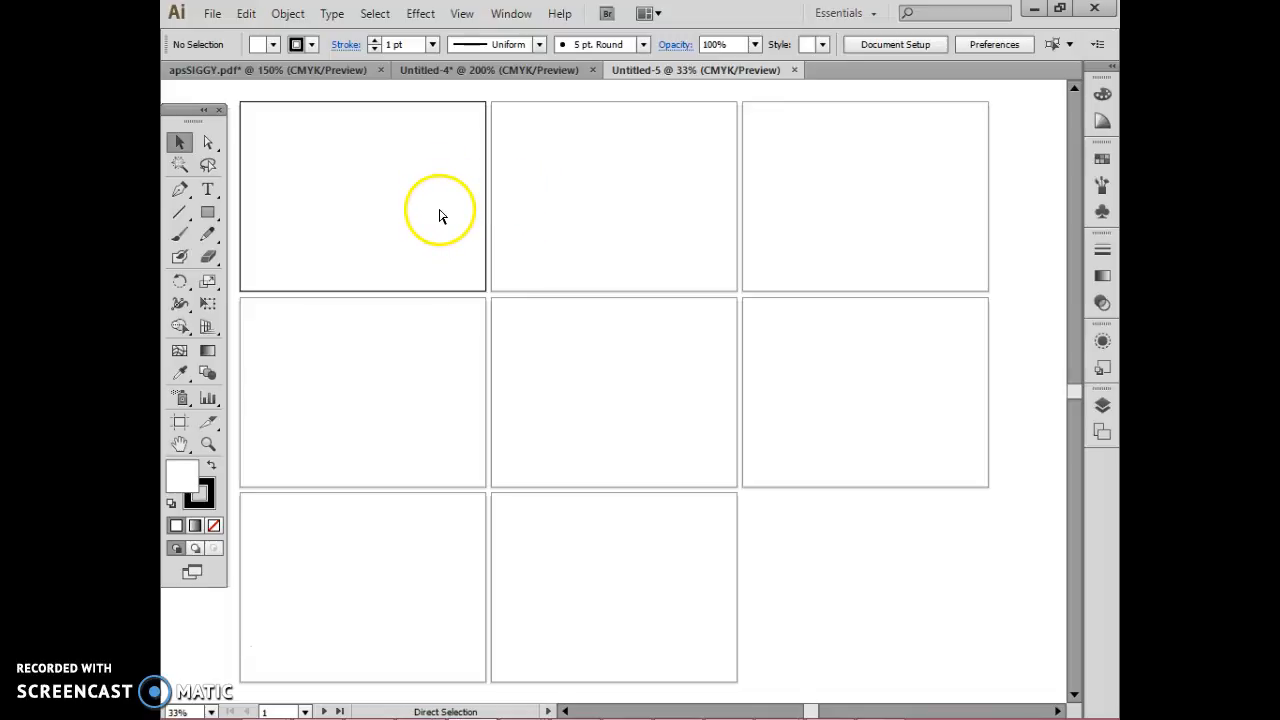
key("ctrl+minus")
key("ctrl+minus")
key("ctrl+minus")
key("ctrl+plus")
key("ctrl+plus")
key("ctrl+minus")
key("ctrl+plus")
key("ctrl+minus")
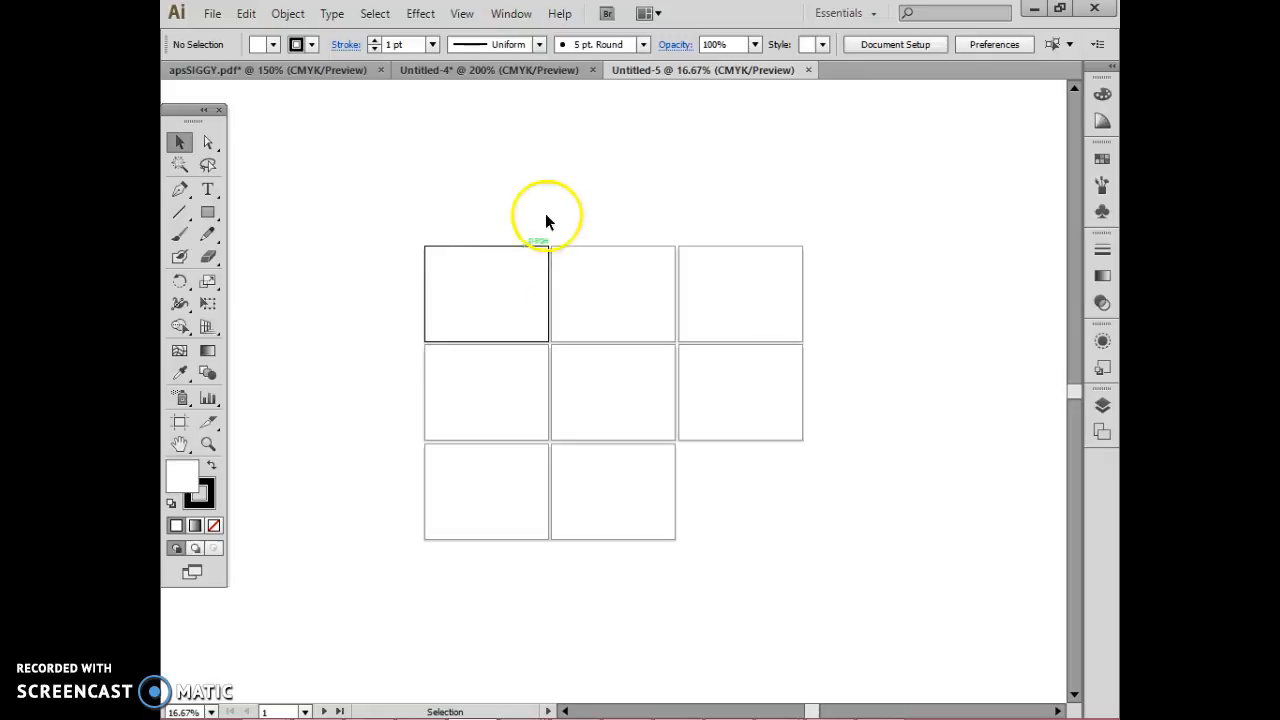
left_click(178, 423)
left_click_drag(469, 287, 400, 231)
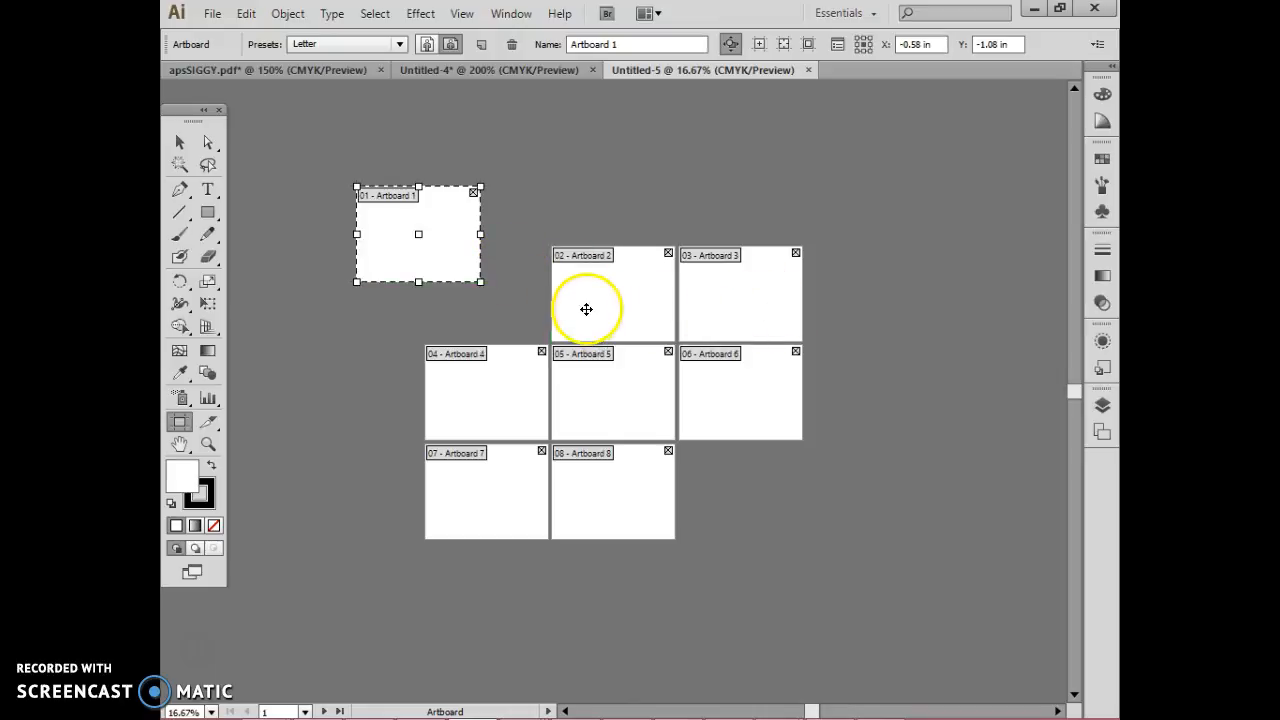
left_click_drag(589, 304, 558, 251)
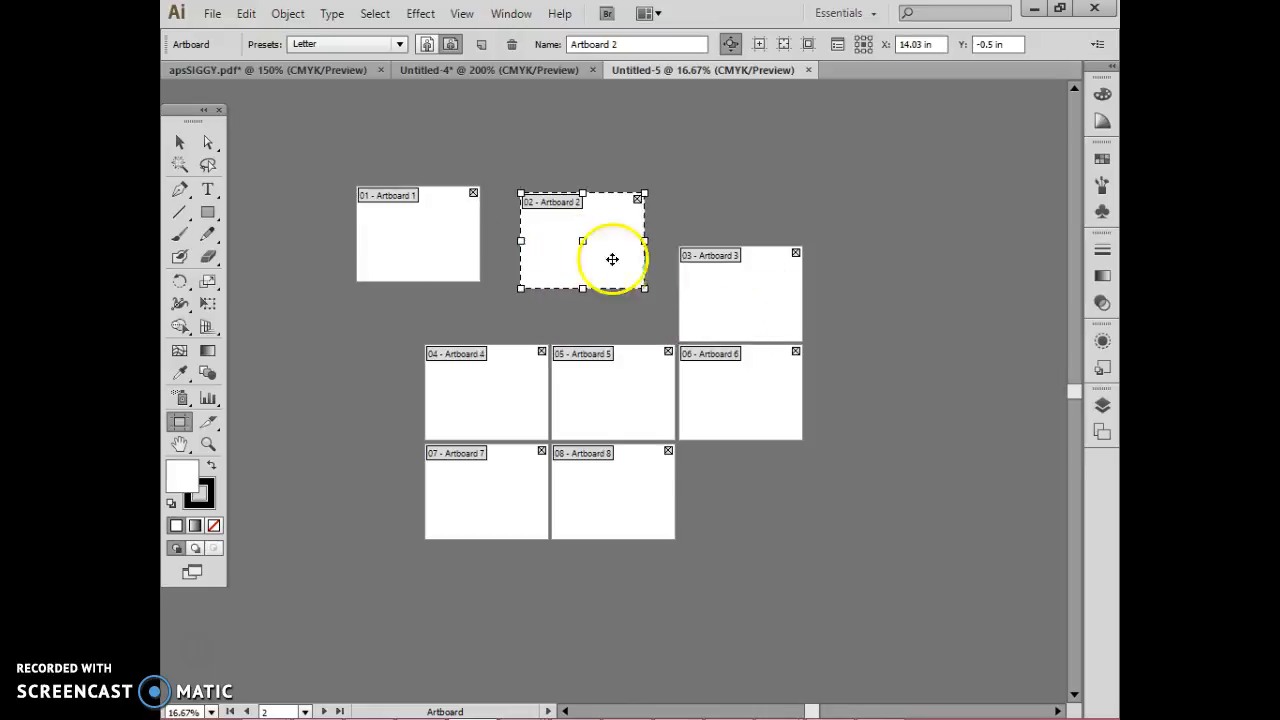
left_click_drag(743, 323, 734, 286)
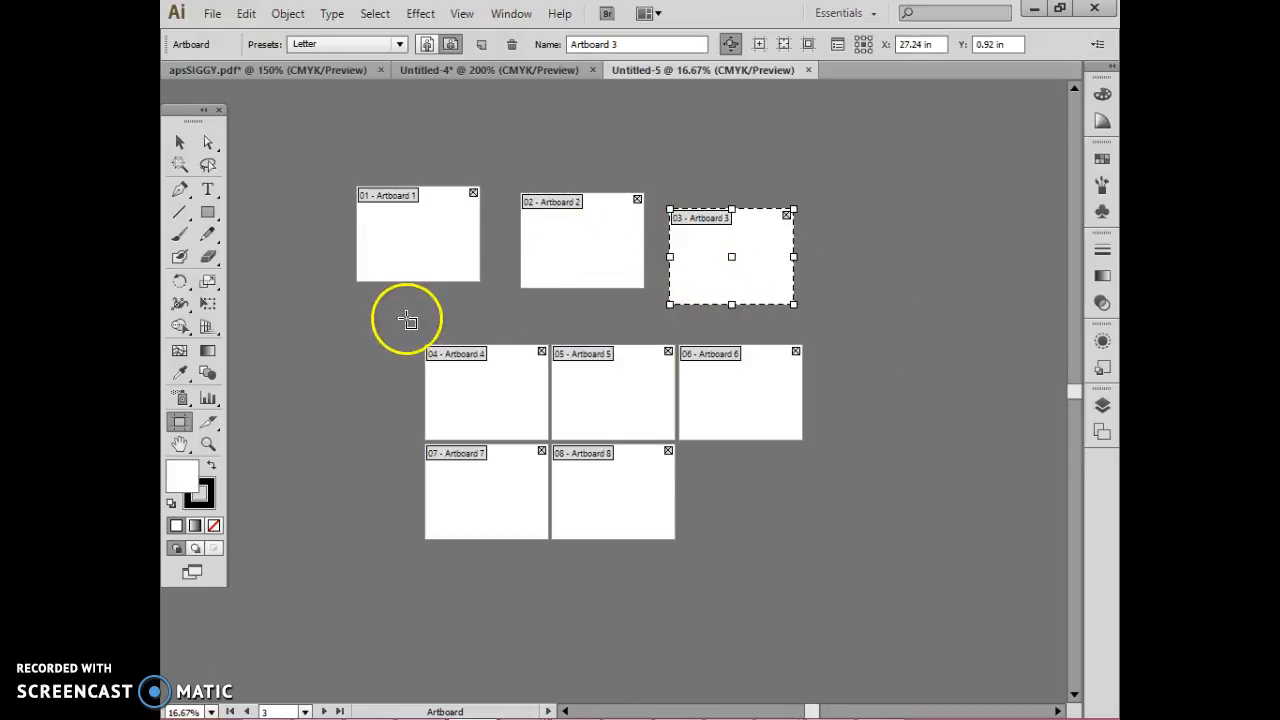
left_click(180, 142)
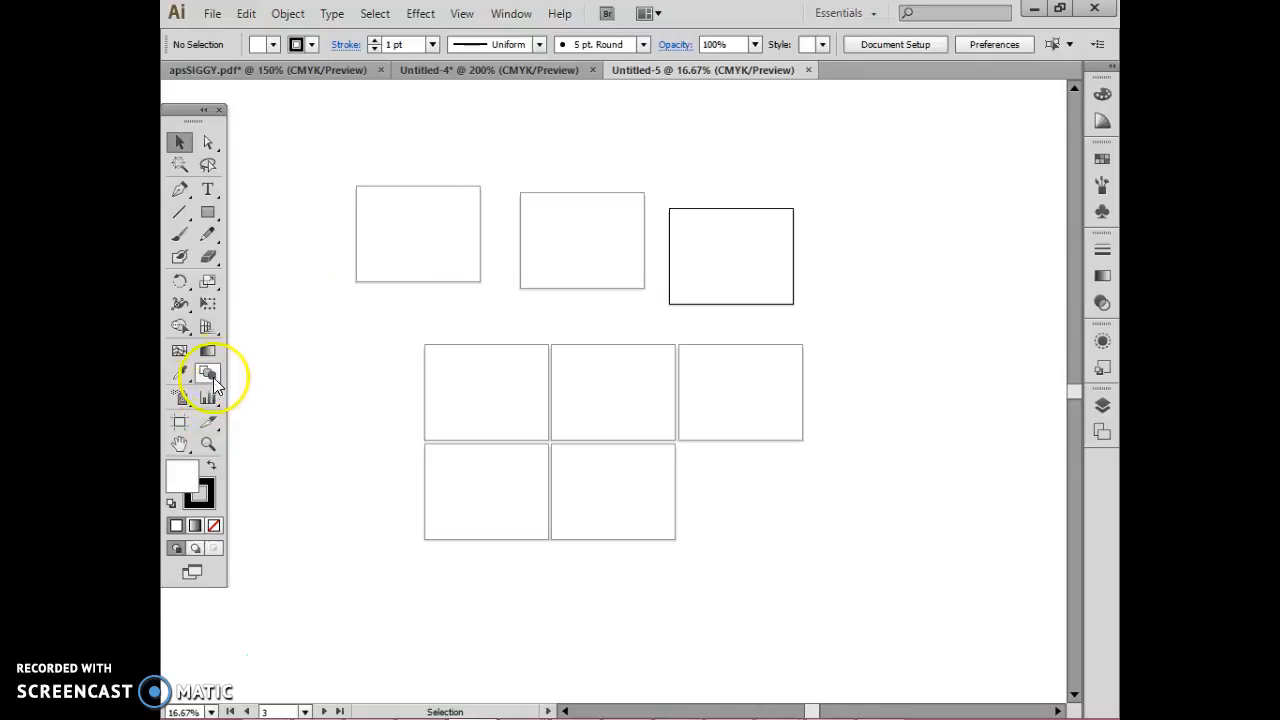
Draw a rectangle on Artboard 1 and swap fill and stroke so it fills black
left_click(210, 214)
left_click_drag(383, 209, 455, 266)
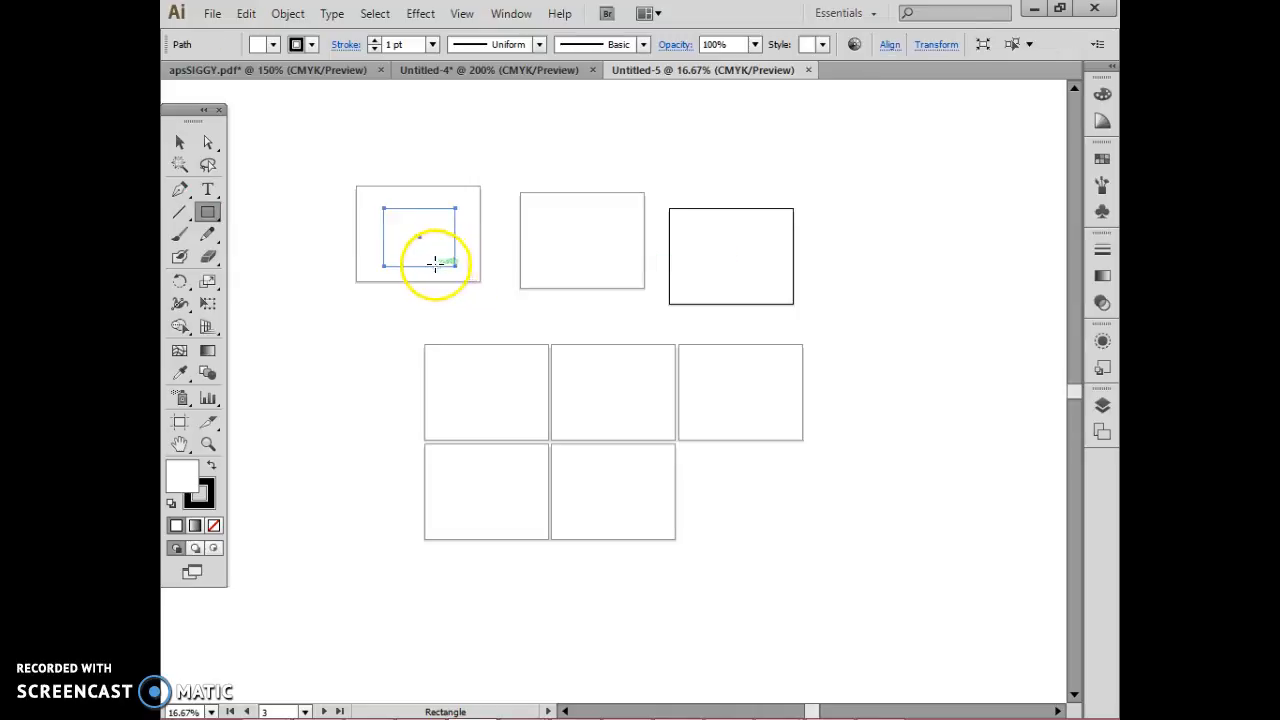
left_click(199, 493)
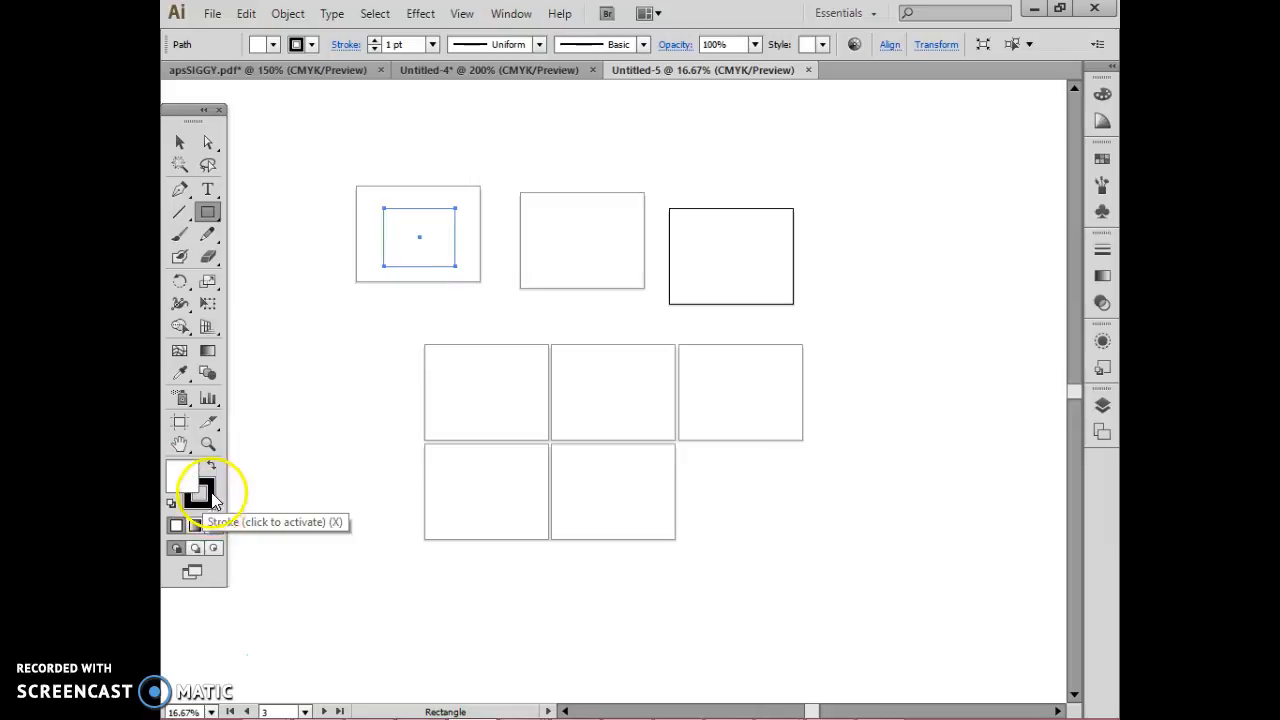
left_click(192, 472)
left_click(213, 466)
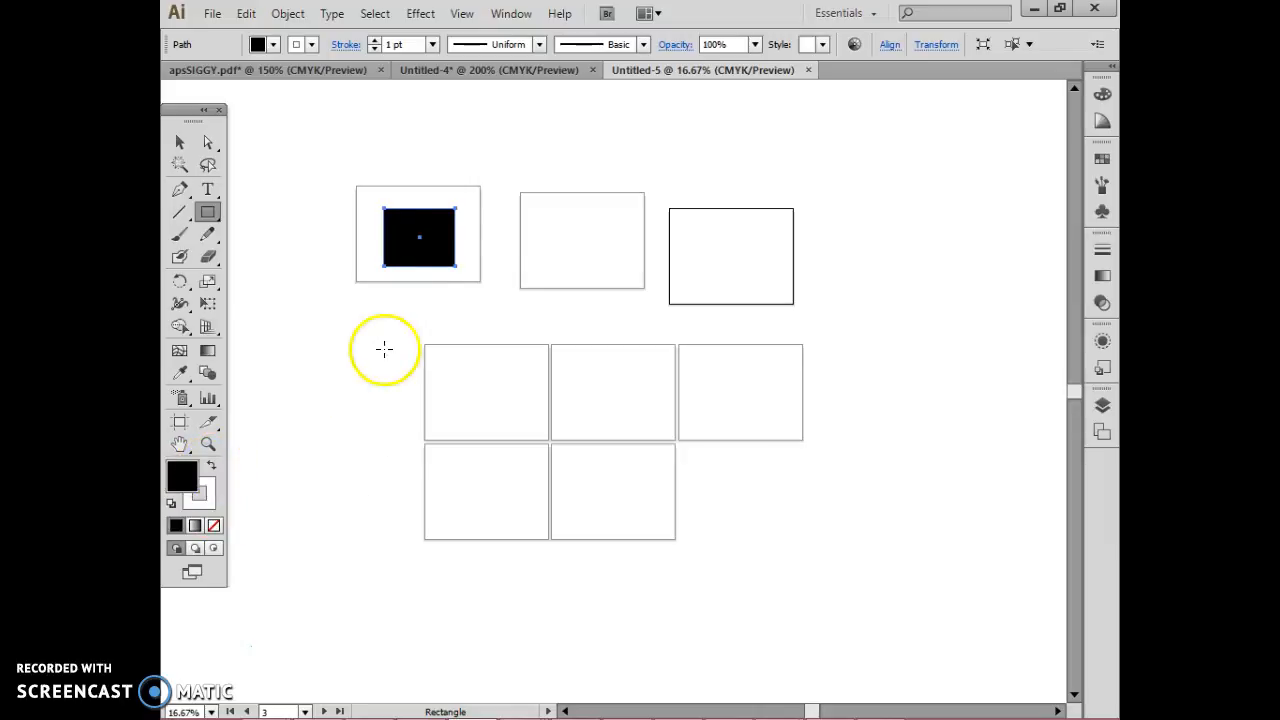
Zoom in on the black rectangle and drag gradient directions across it with the Gradient tool
key("ctrl+plus")
key("ctrl+plus")
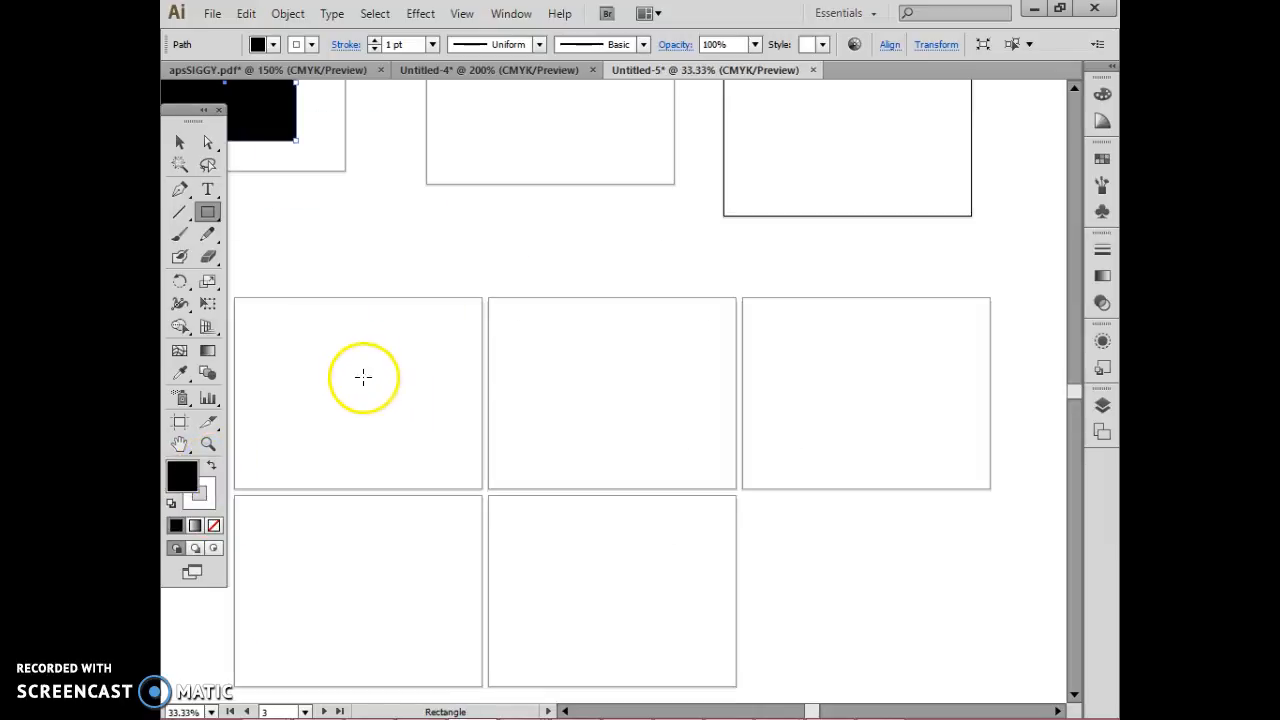
left_click_drag(309, 257, 606, 375)
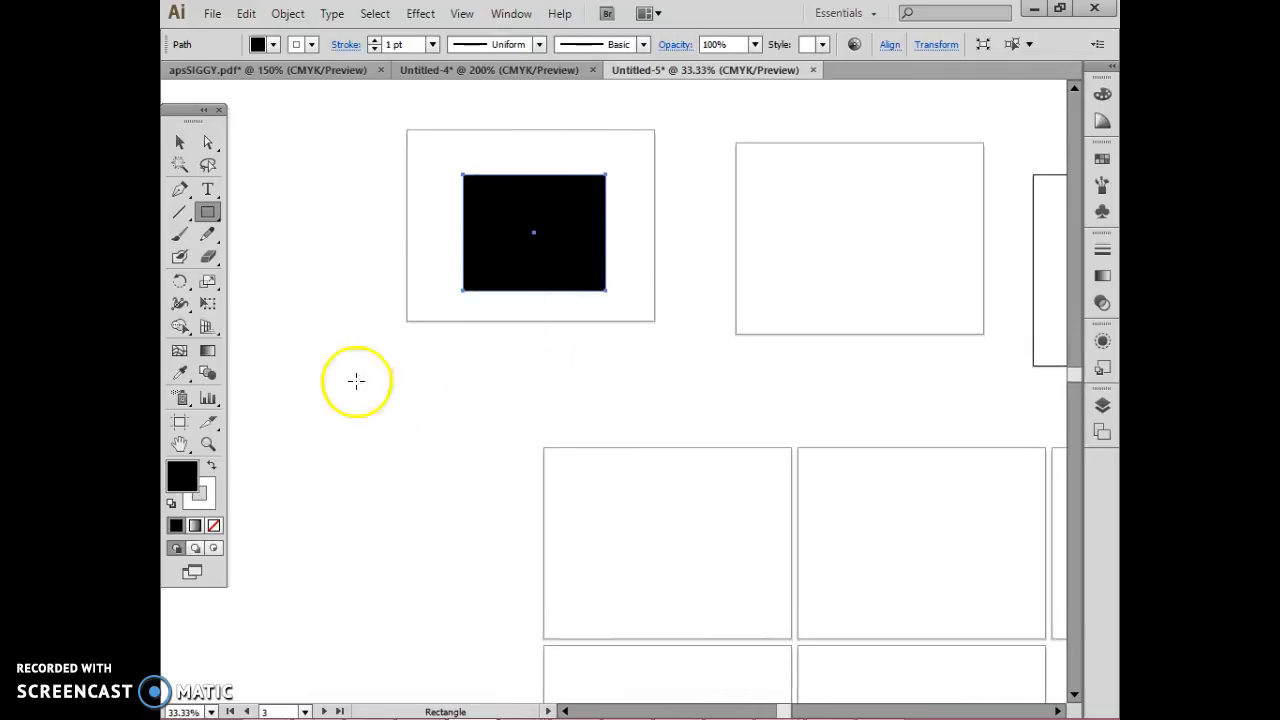
left_click(208, 352)
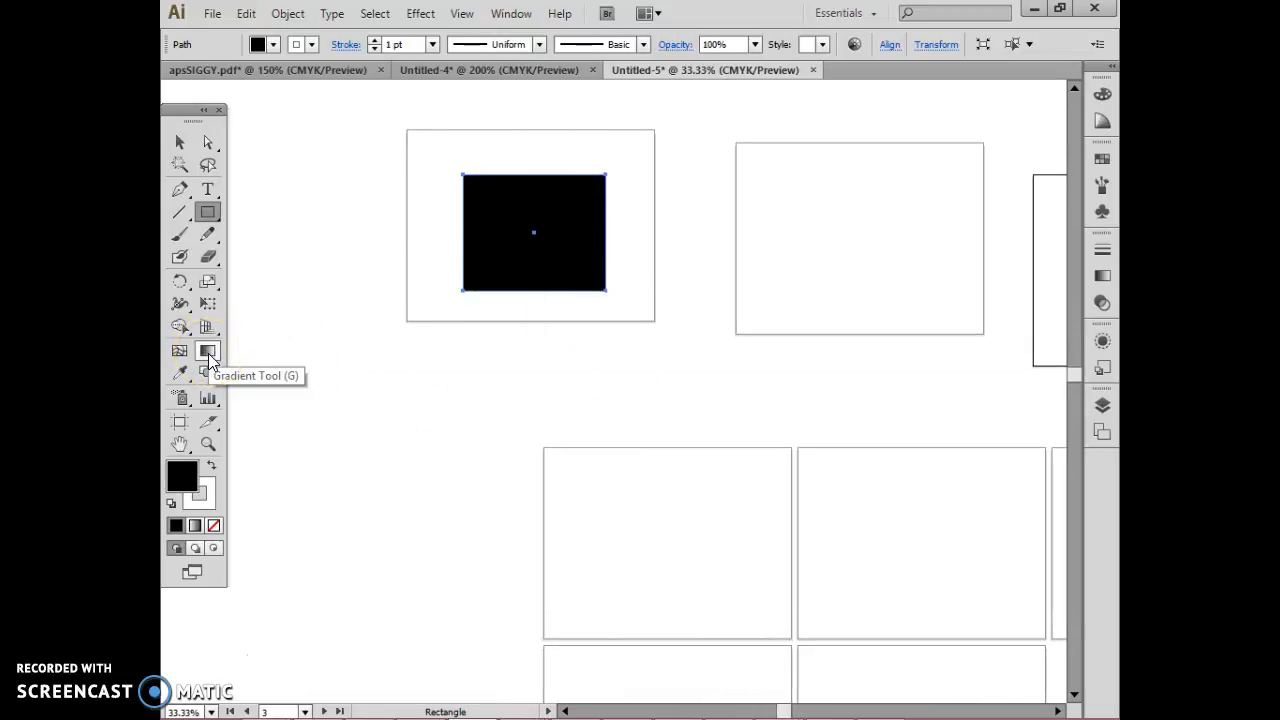
left_click(210, 354)
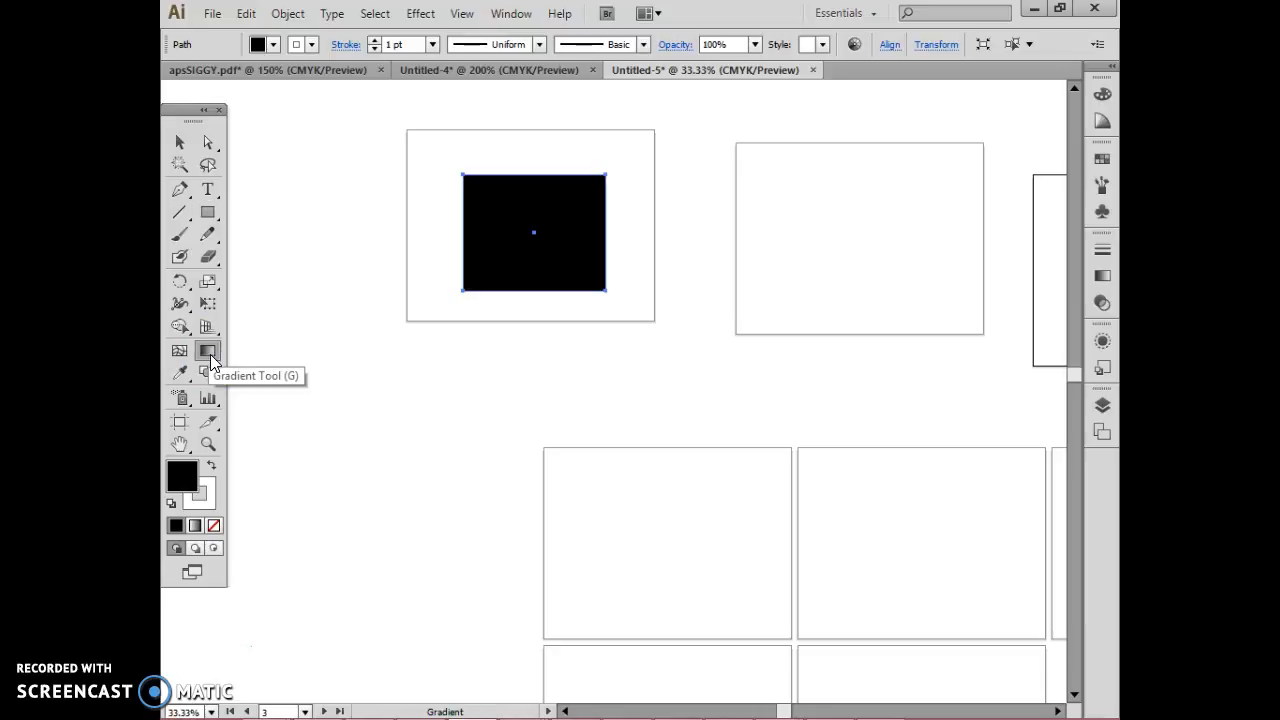
left_click_drag(478, 260, 590, 250)
left_click_drag(474, 200, 578, 271)
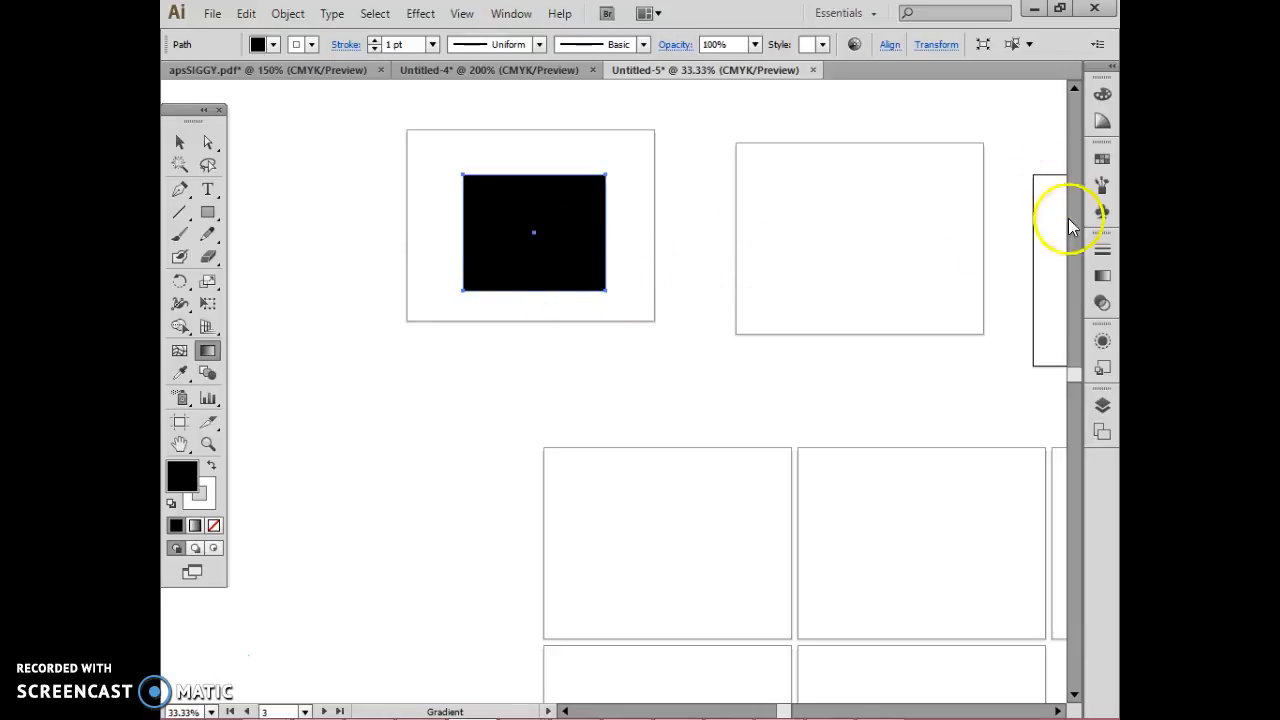
Apply a linear white-to-black gradient to the rectangle and shift its start point right
left_click(1103, 279)
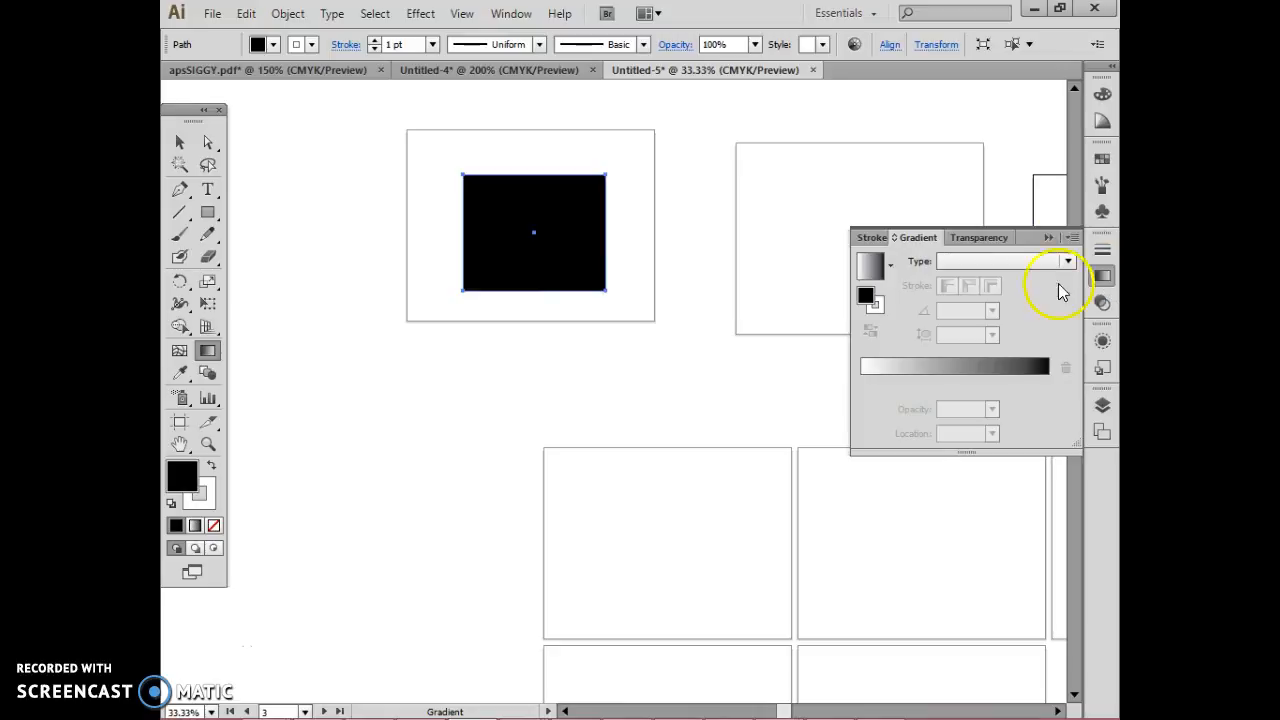
left_click(868, 268)
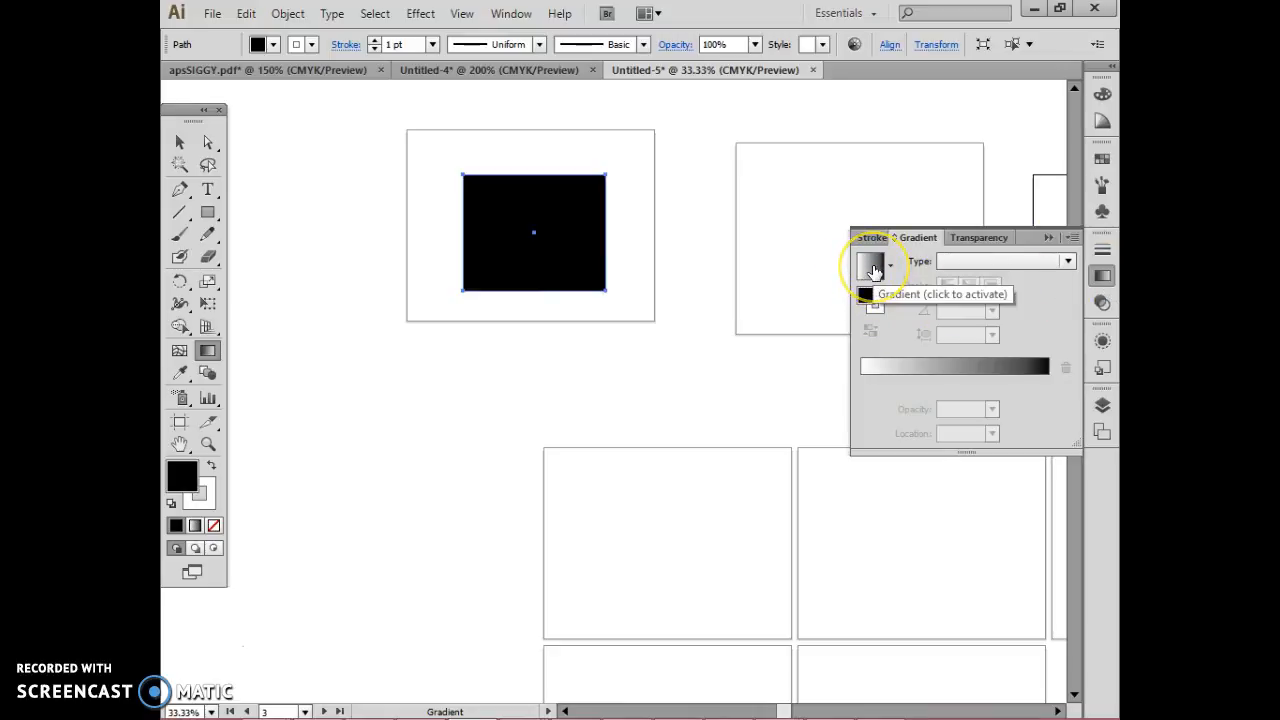
left_click(874, 276)
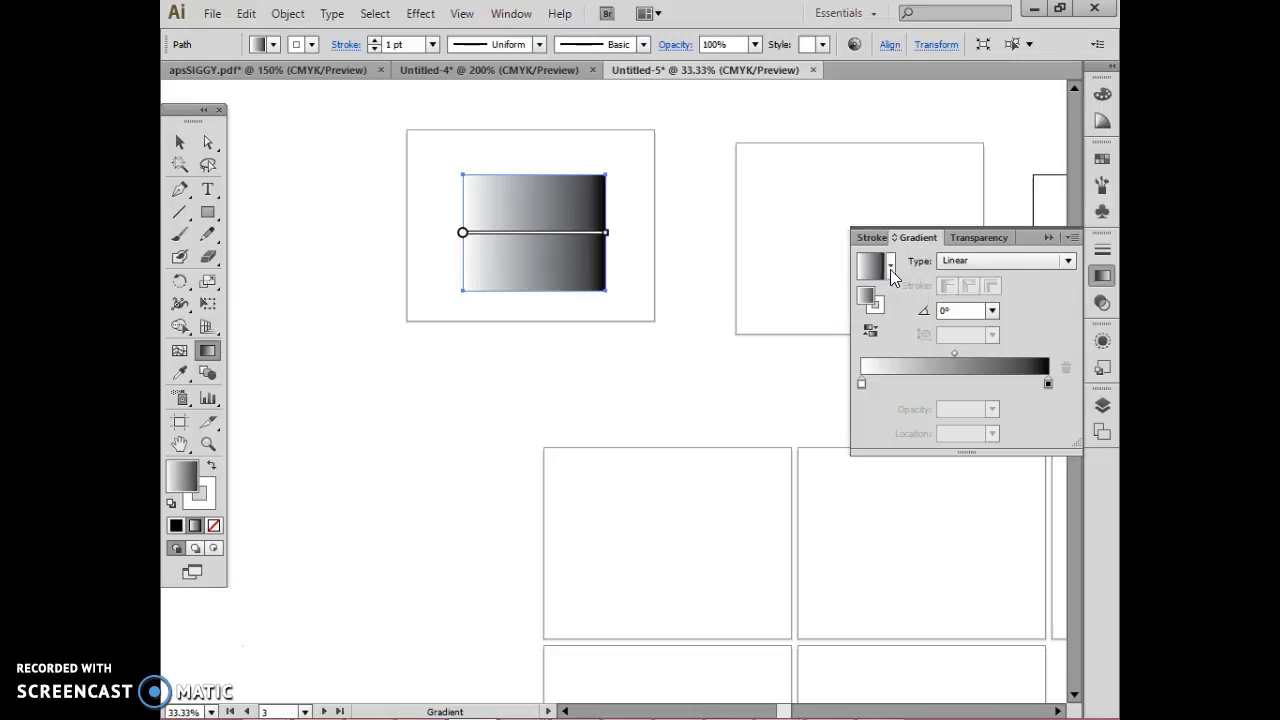
left_click(869, 272)
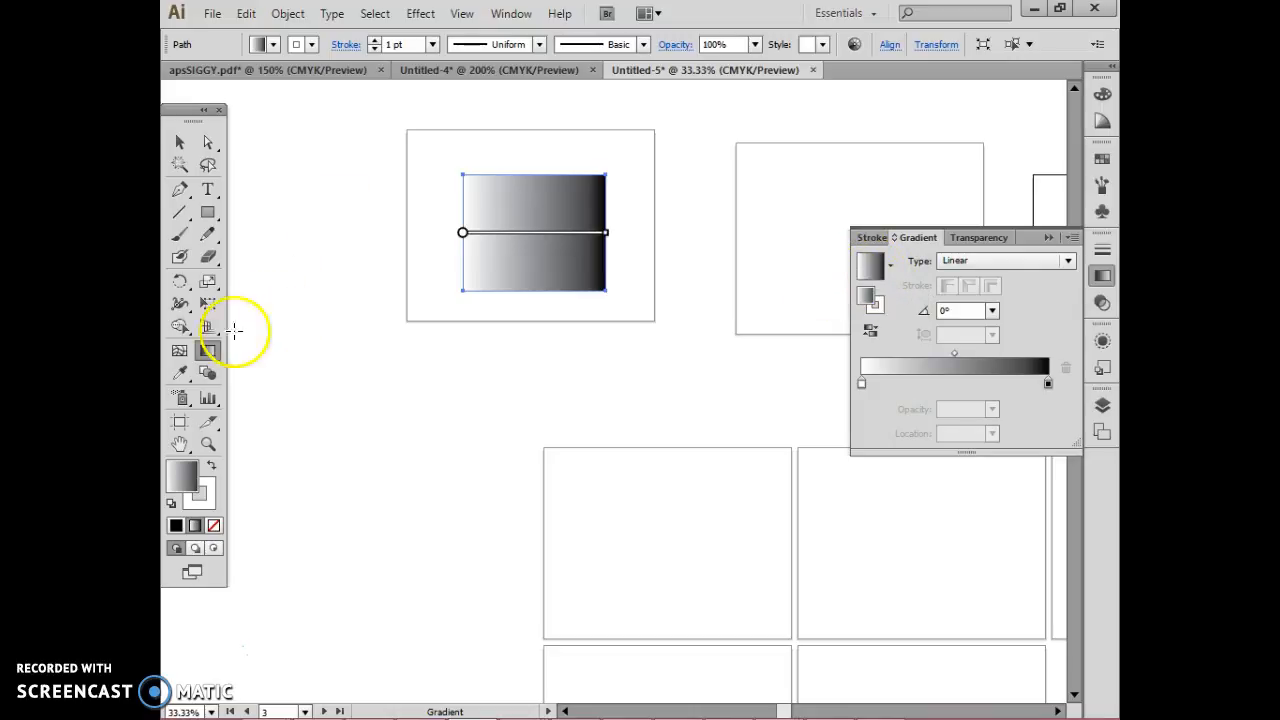
left_click(207, 351)
mouse_move(463, 233)
left_mouse_down()
mouse_move(519, 245)
mouse_move(508, 236)
mouse_move(520, 230)
mouse_move(490, 237)
mouse_move(532, 231)
left_mouse_up()
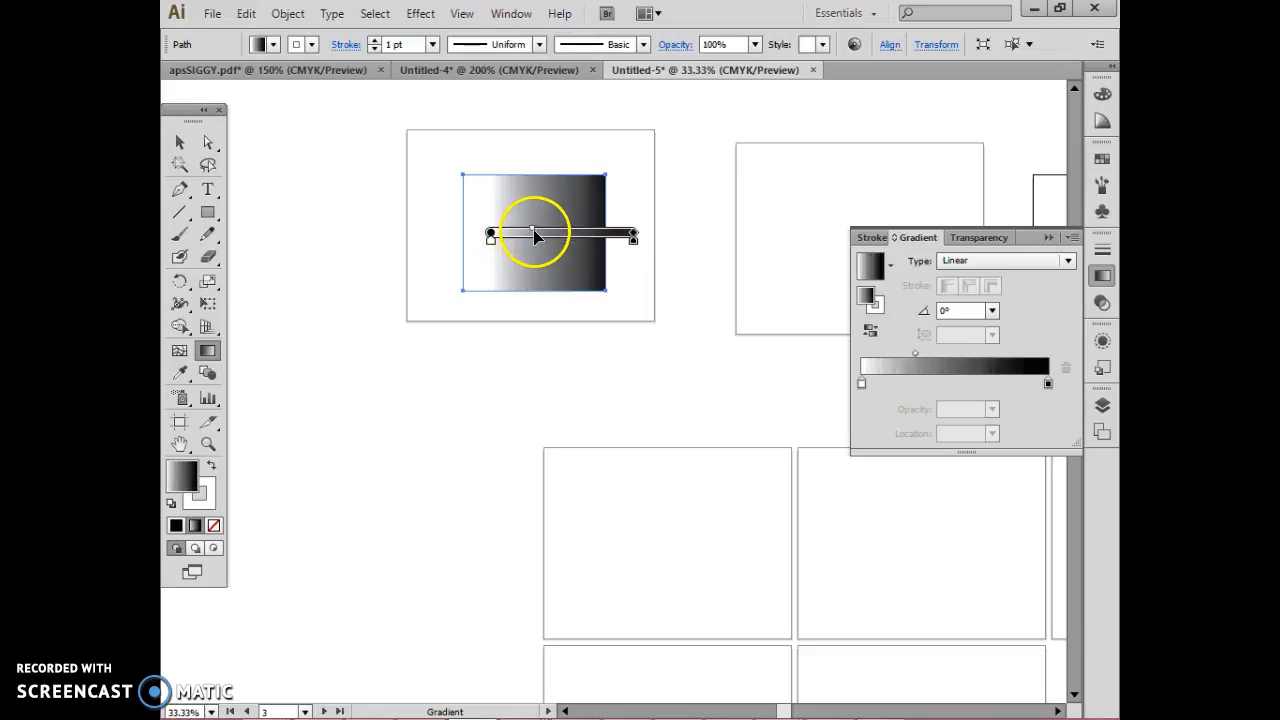
Set the gradient's white stop to 10% opacity
left_click(863, 384)
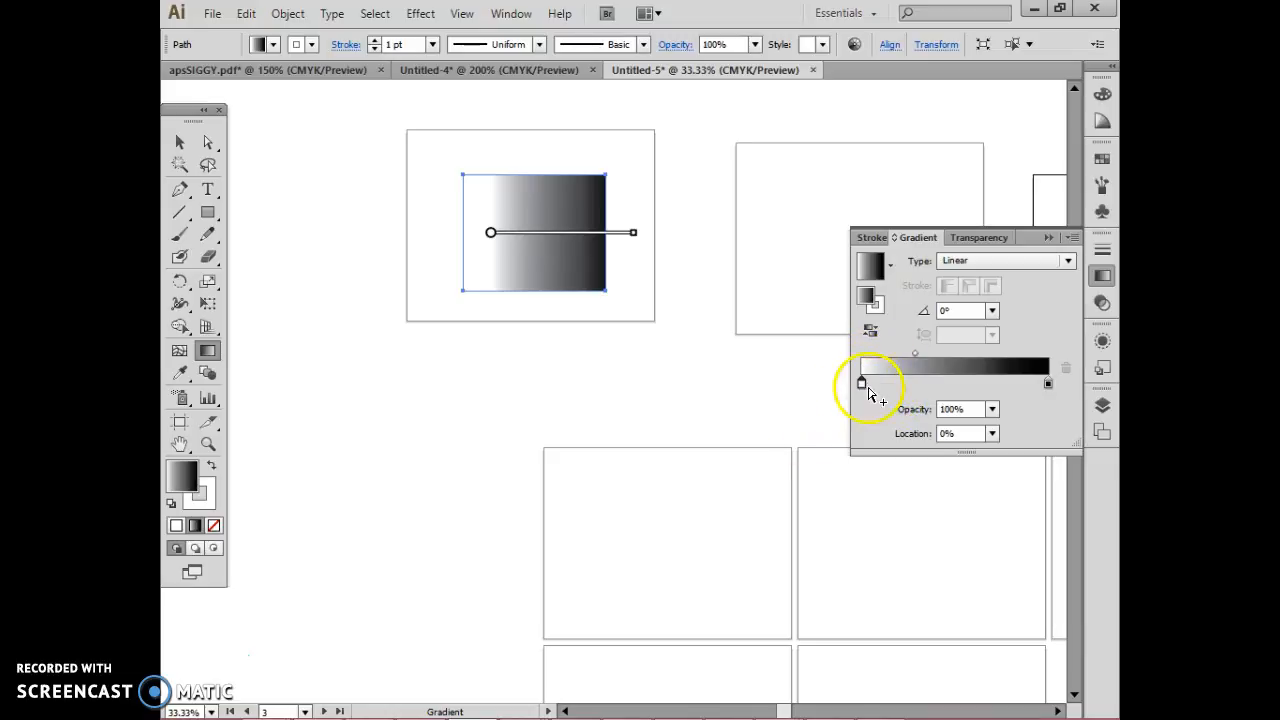
left_click(992, 409)
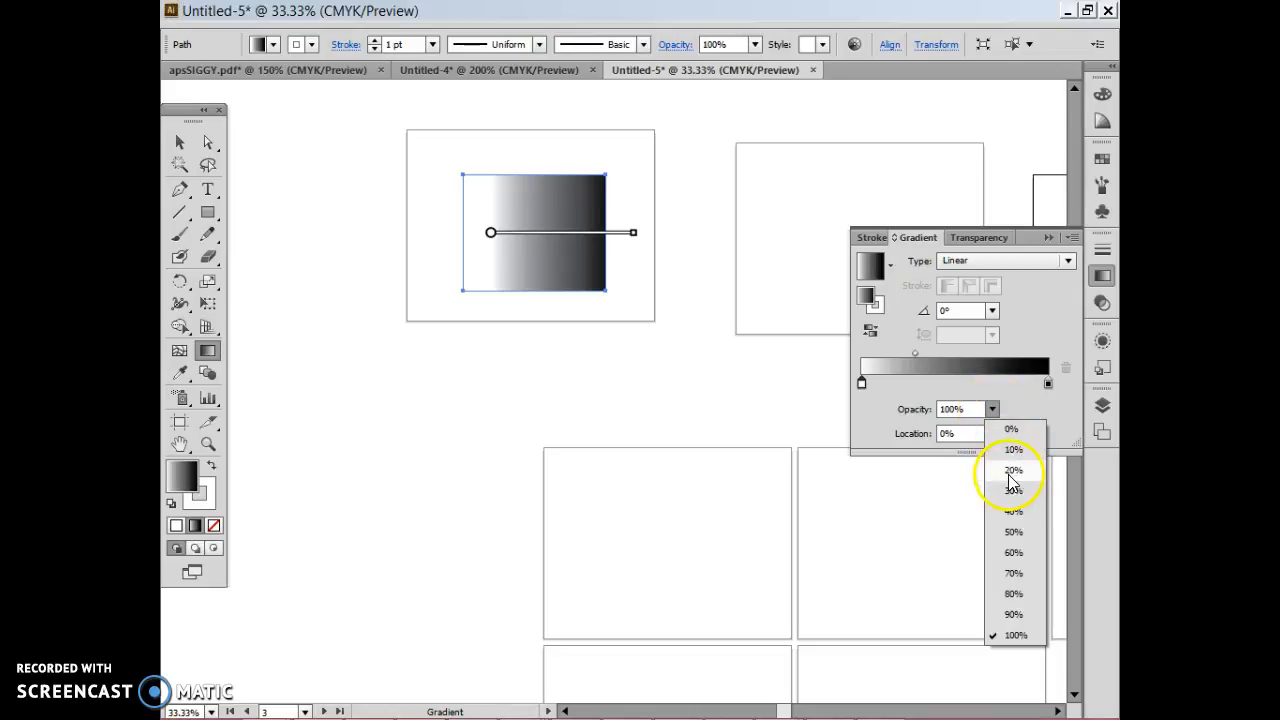
left_click(1013, 450)
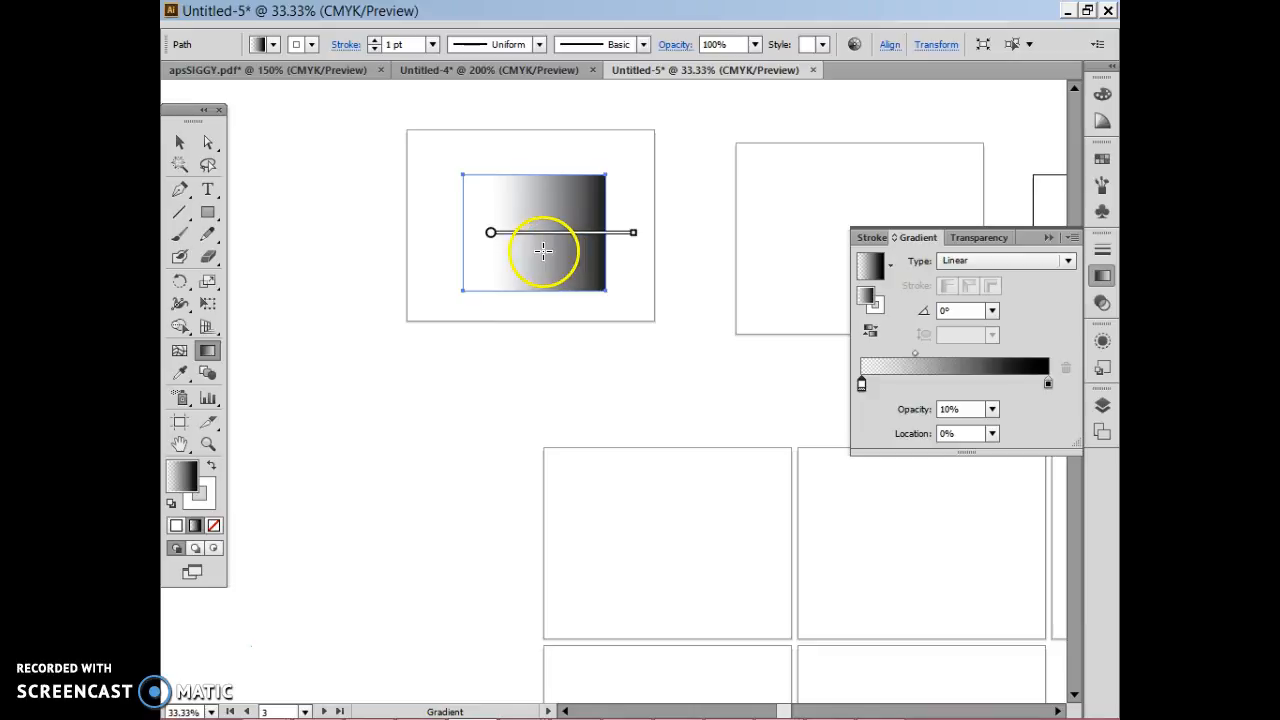
Draw a second rectangle below-left of the first and apply the Orange, Yellow gradient preset
left_click(207, 212)
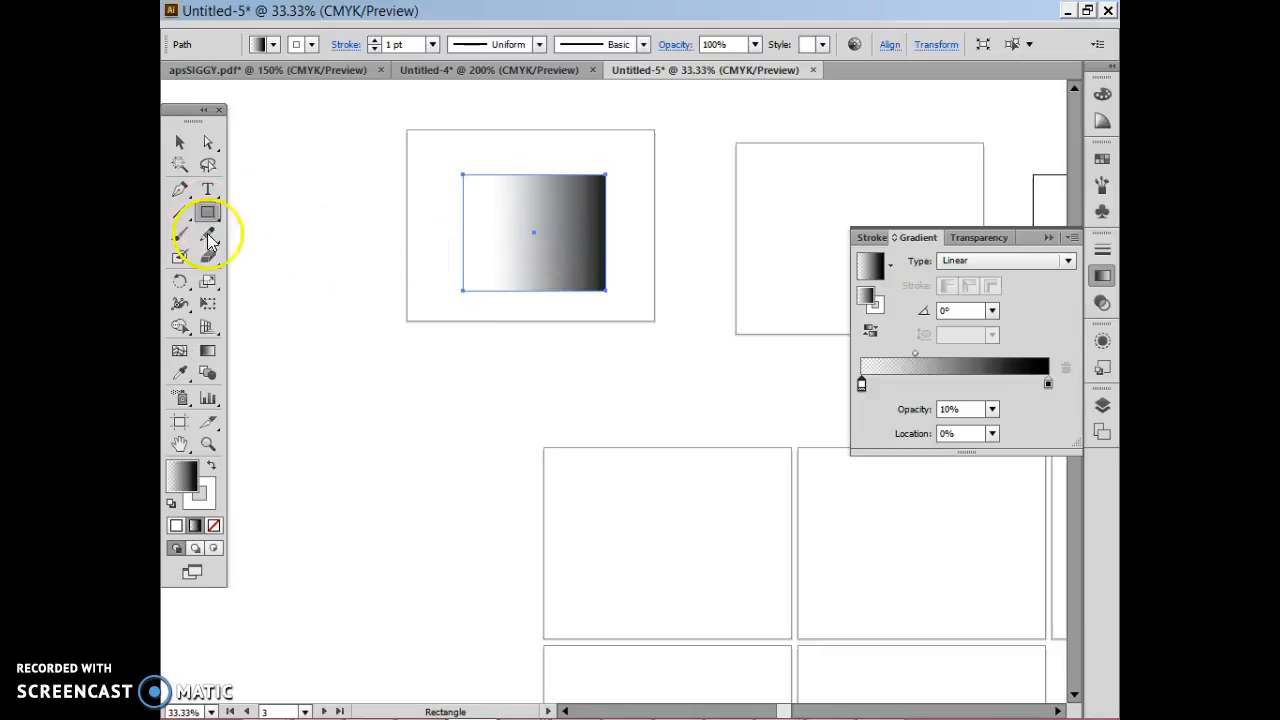
left_click_drag(320, 261, 452, 407)
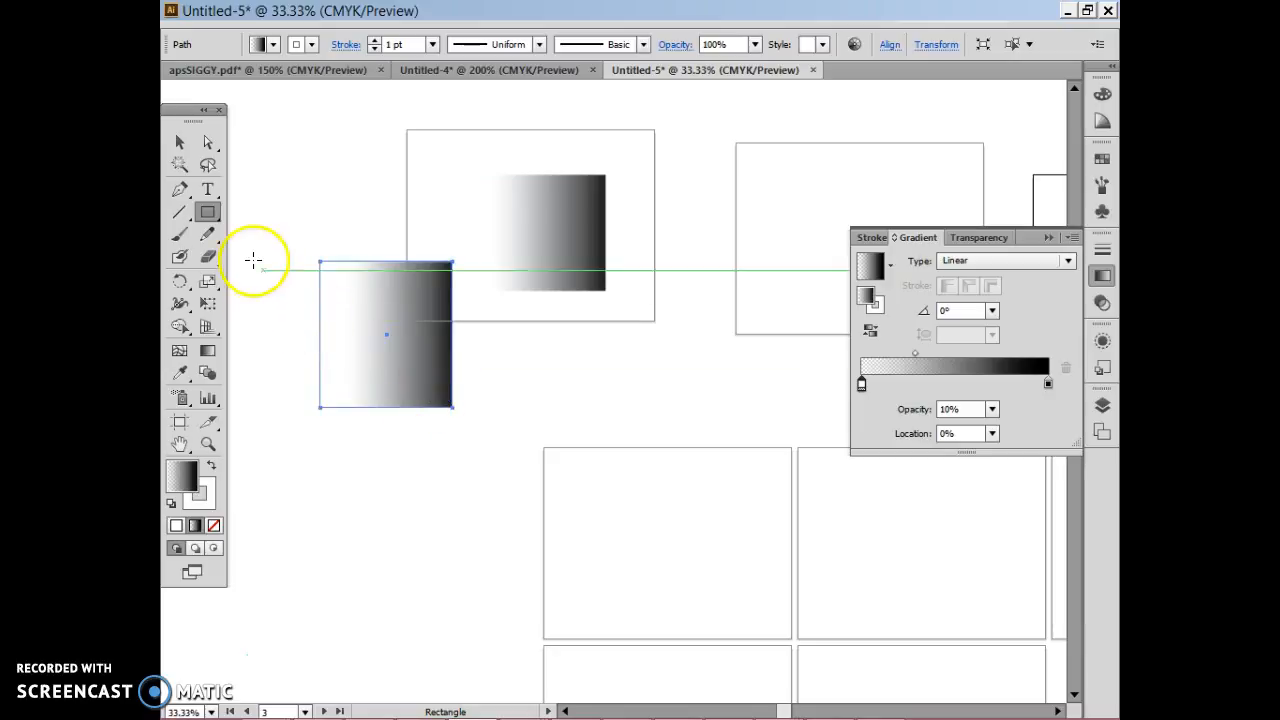
left_click(213, 496)
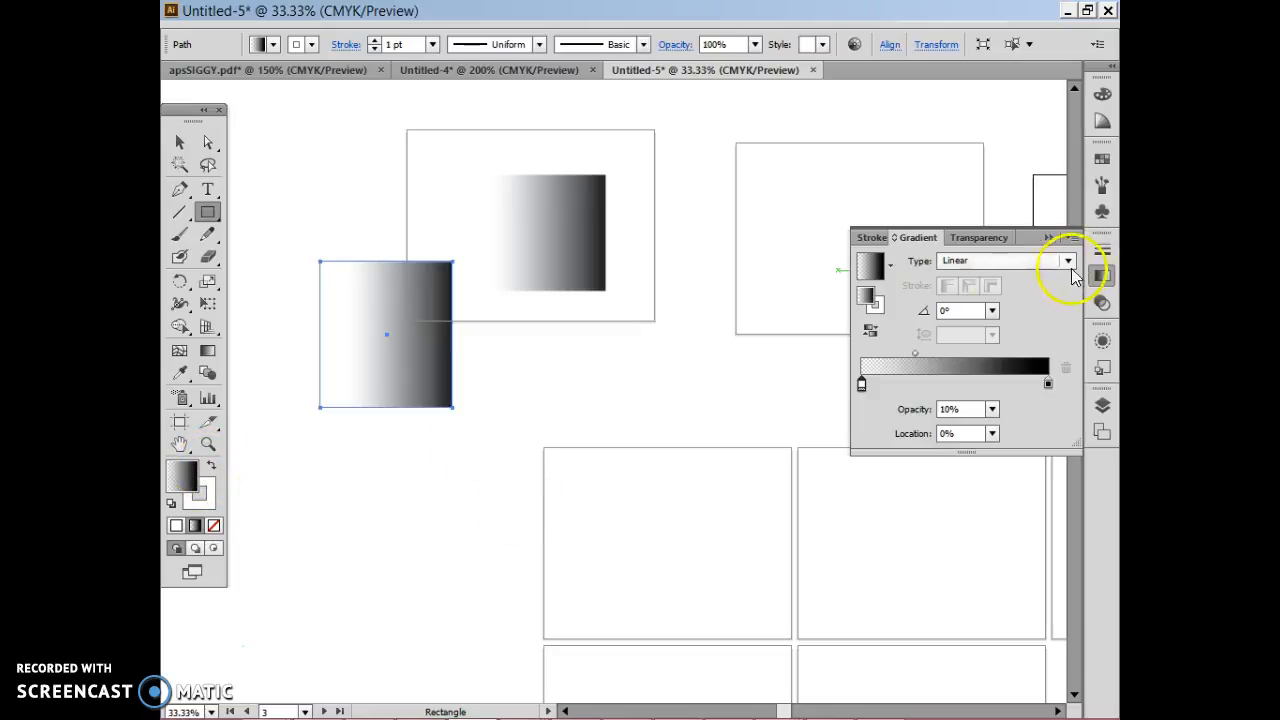
left_click(890, 266)
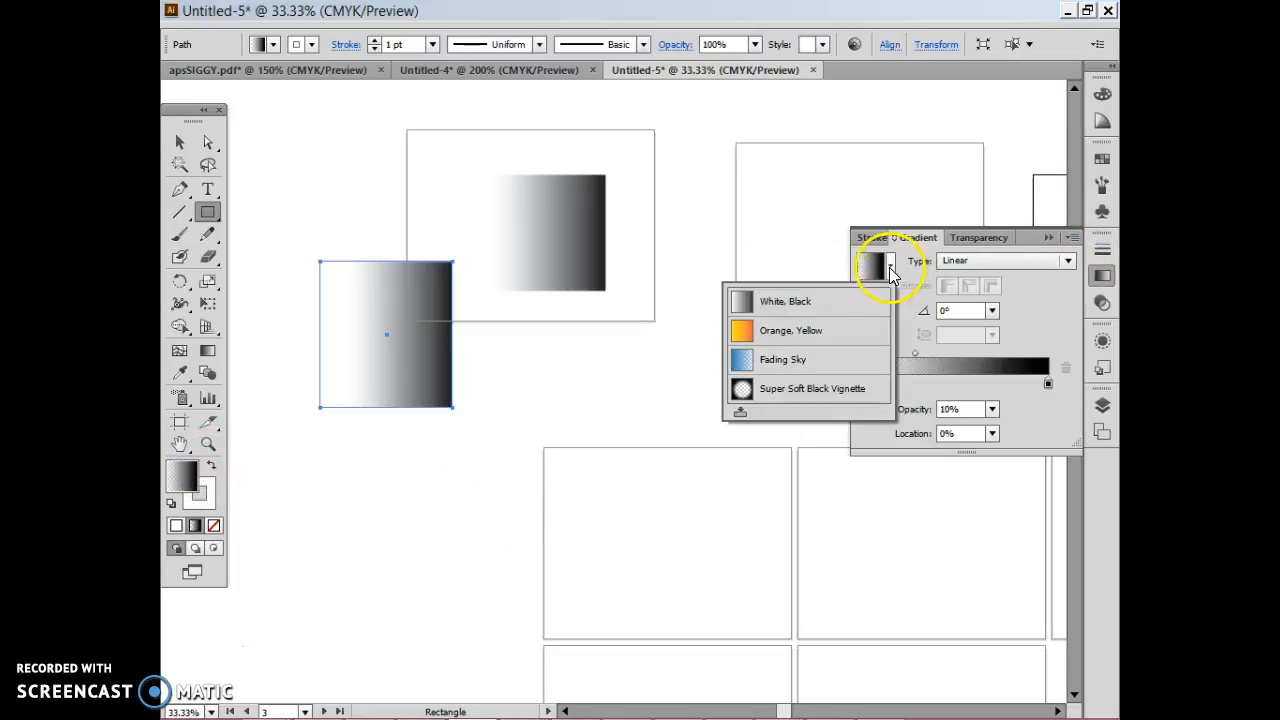
left_click(771, 346)
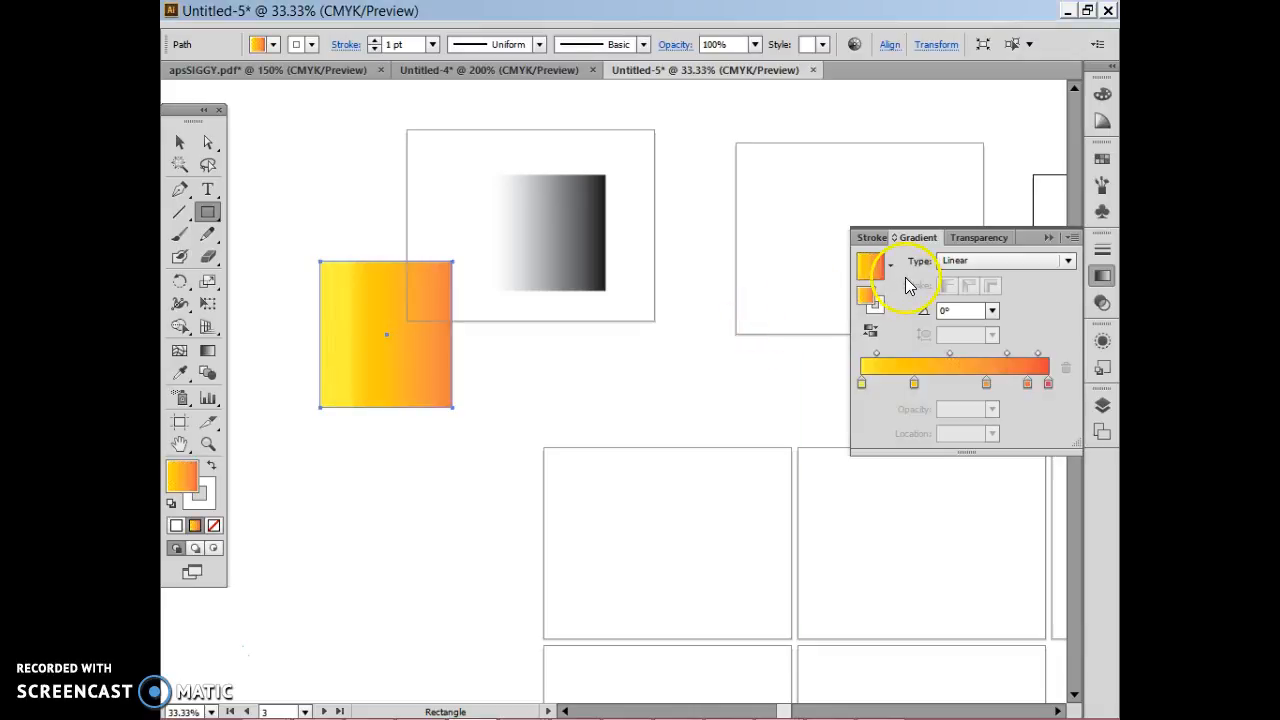
Replace the square's gradient with a solid black fill and zoom in on it
left_click(1102, 93)
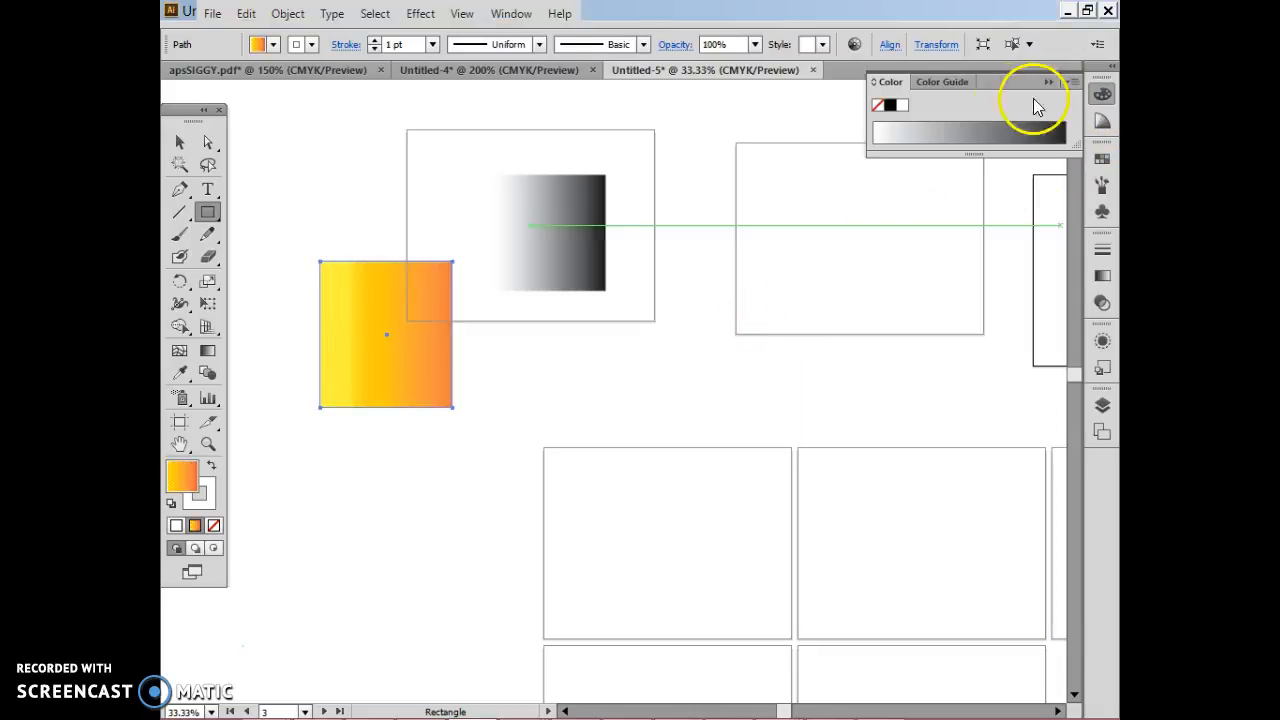
left_click(889, 105)
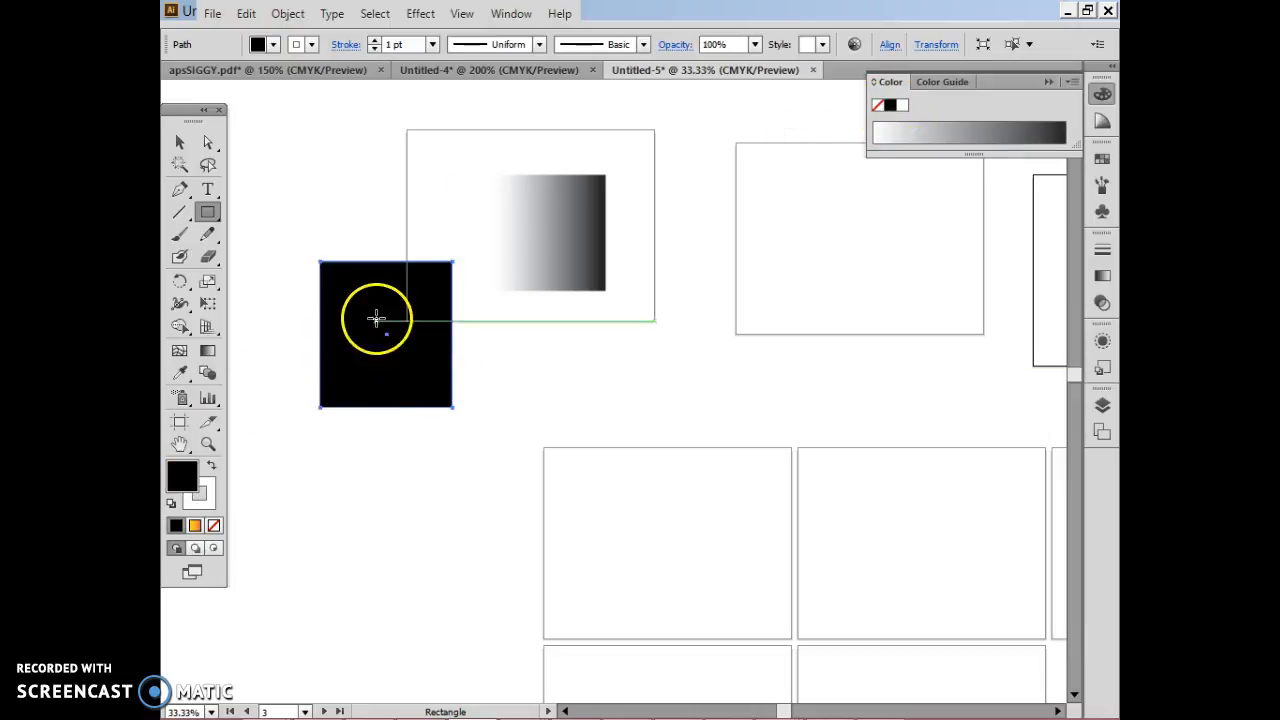
key("ctrl")
key("ctrl+plus")
key("ctrl+plus")
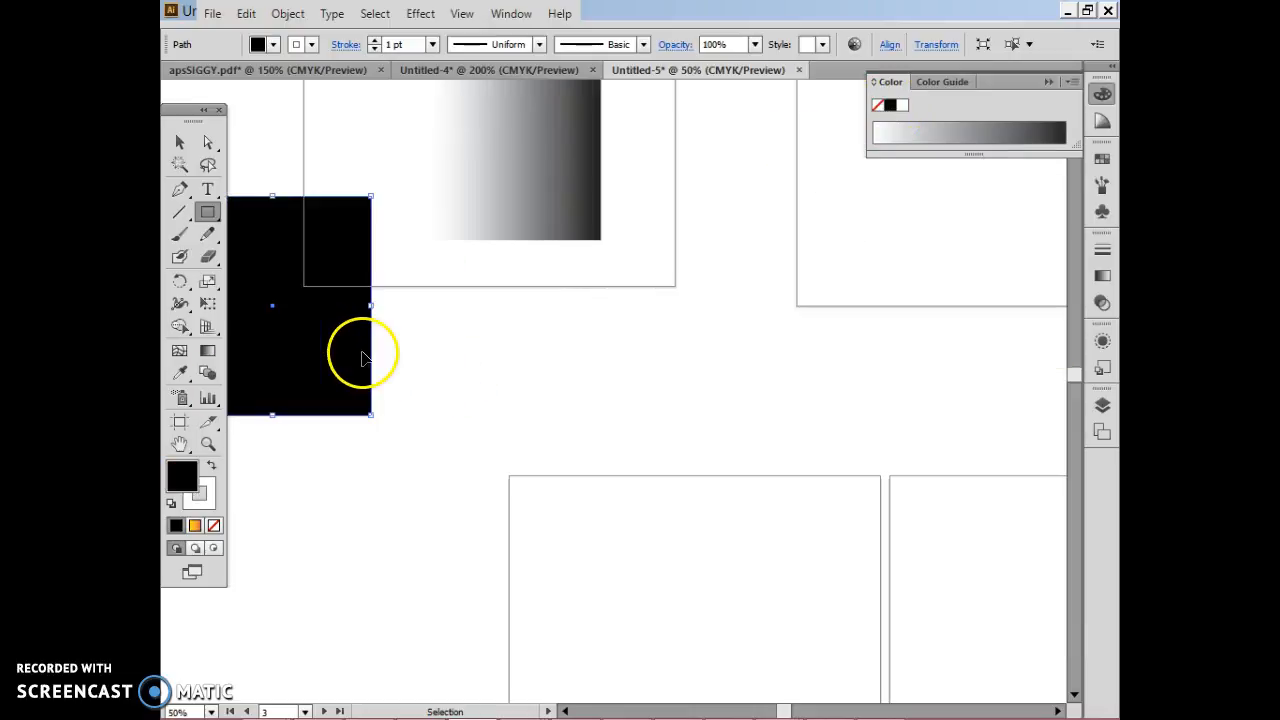
key("space")
left_click_drag(280, 362, 500, 391)
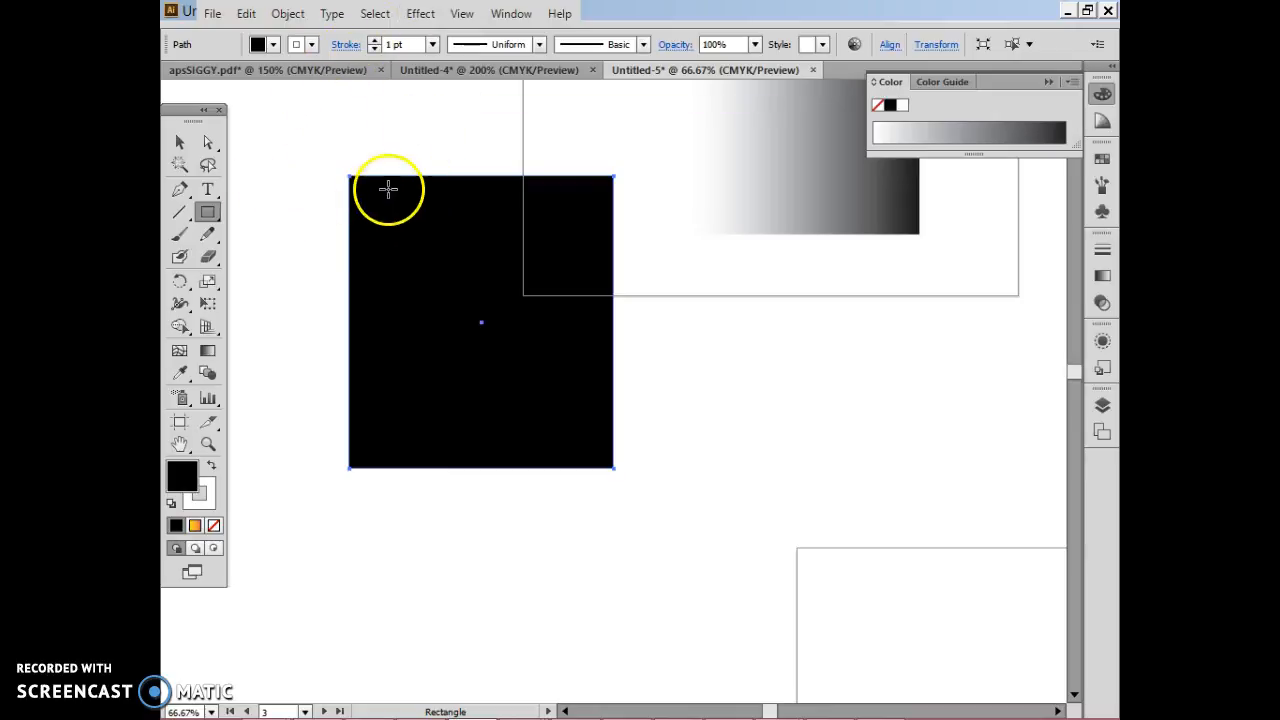
Choose Effect > Stylize > Feather for the square and turn on Preview
left_click(413, 18)
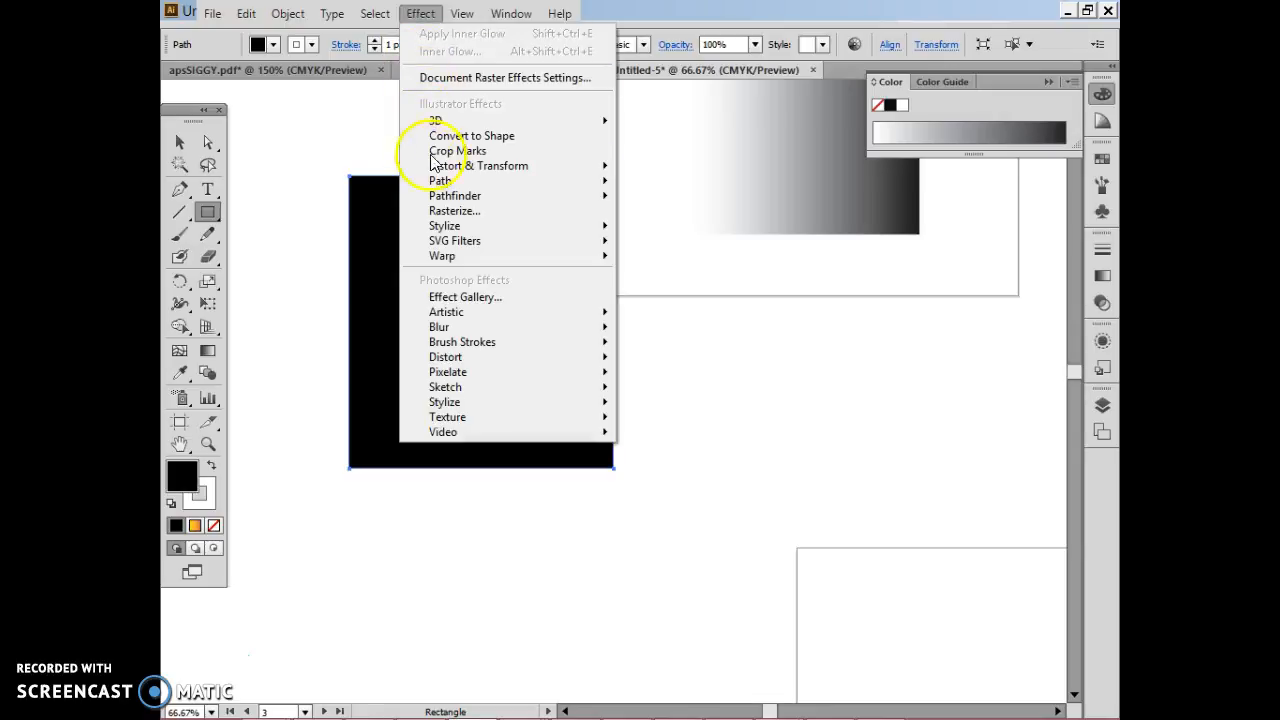
mouse_move(433, 230)
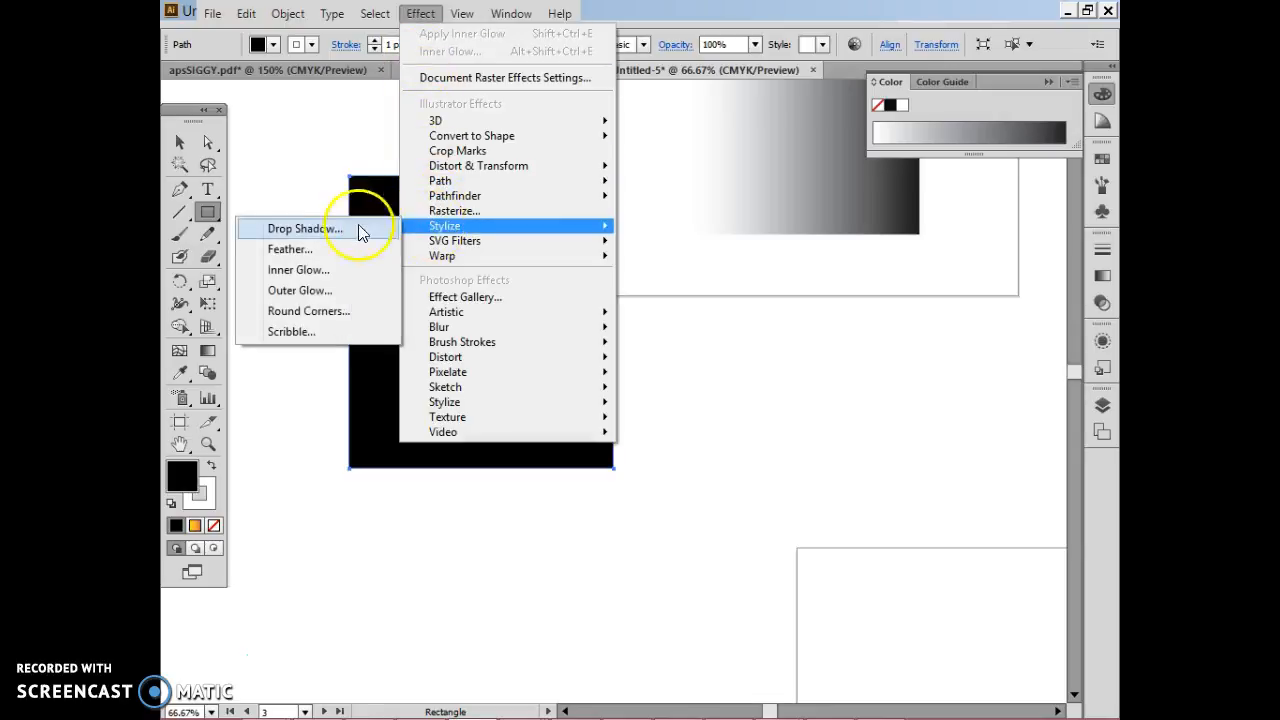
left_click(335, 254)
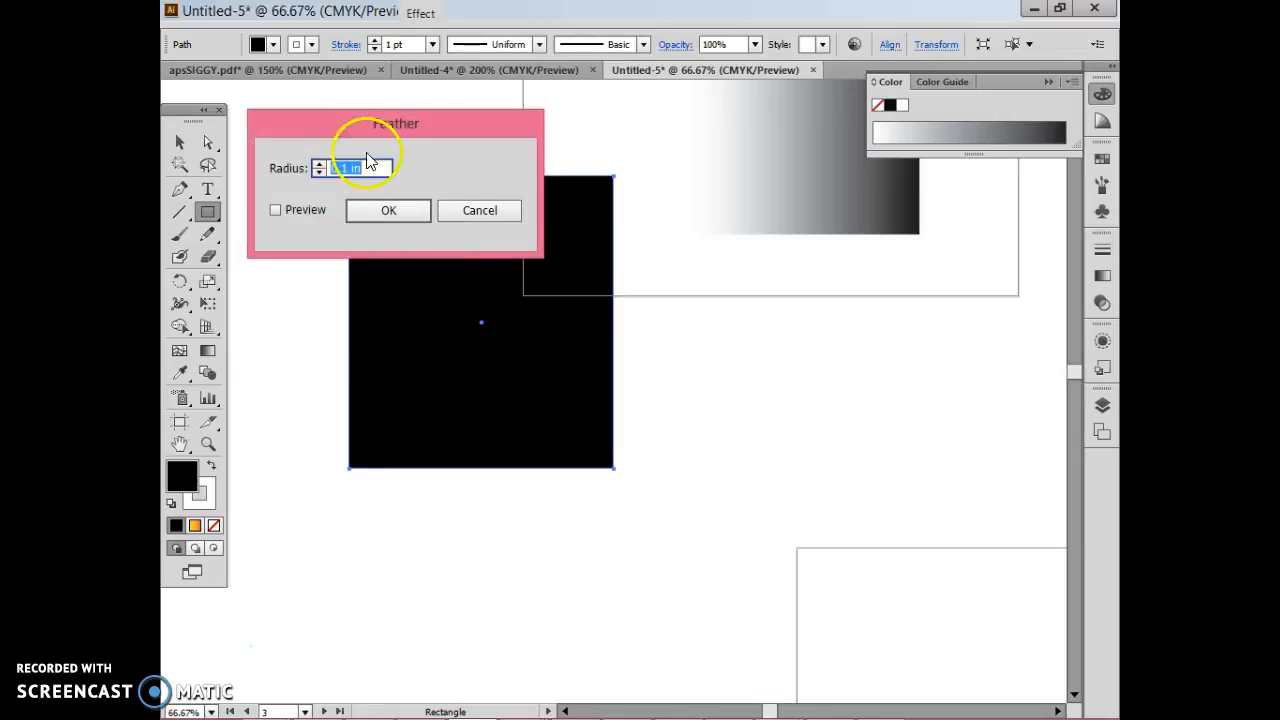
left_click_drag(407, 127, 774, 157)
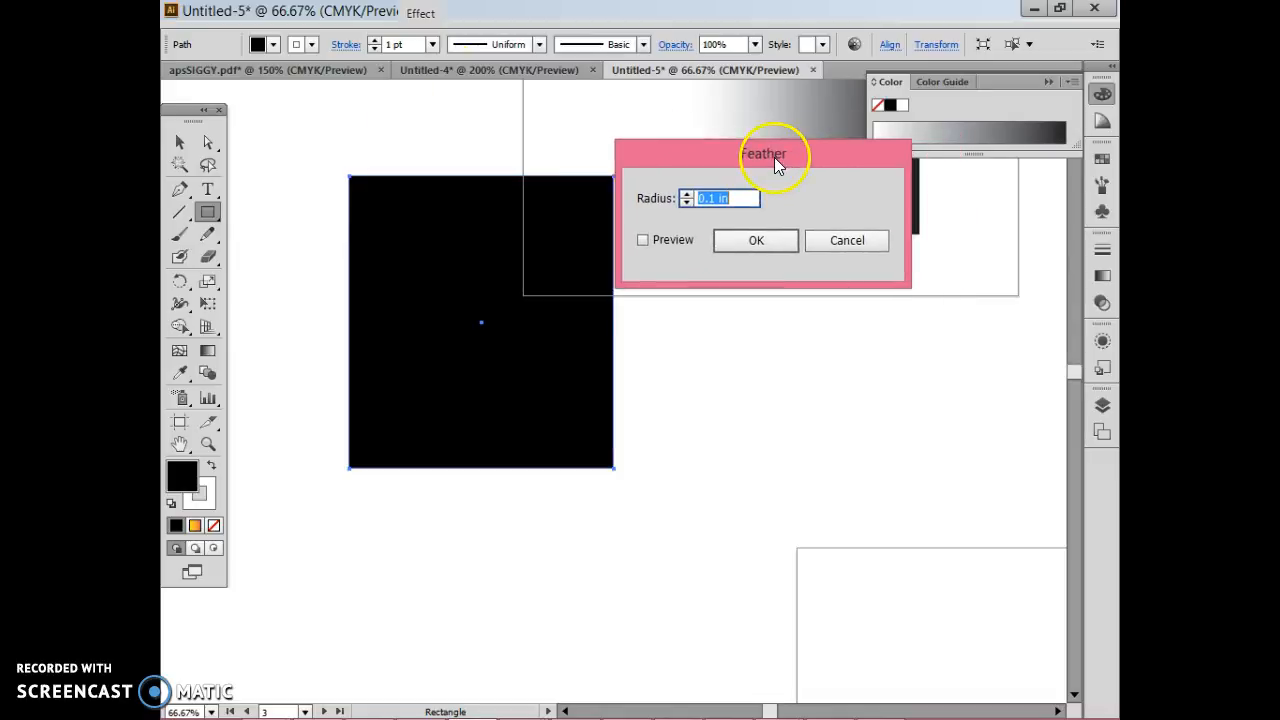
left_click(642, 240)
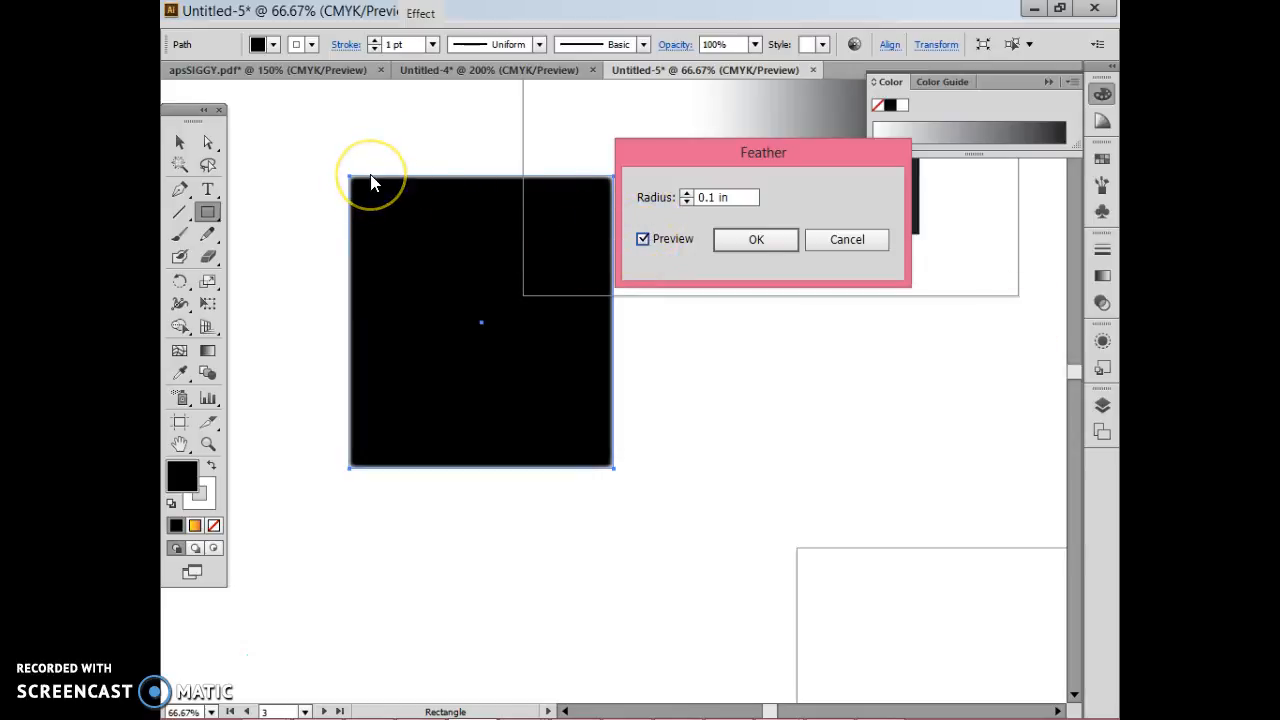
Raise the Feather radius to 0.9 in, apply it, and zoom out
left_click(686, 195)
left_click(686, 195)
left_click(686, 195)
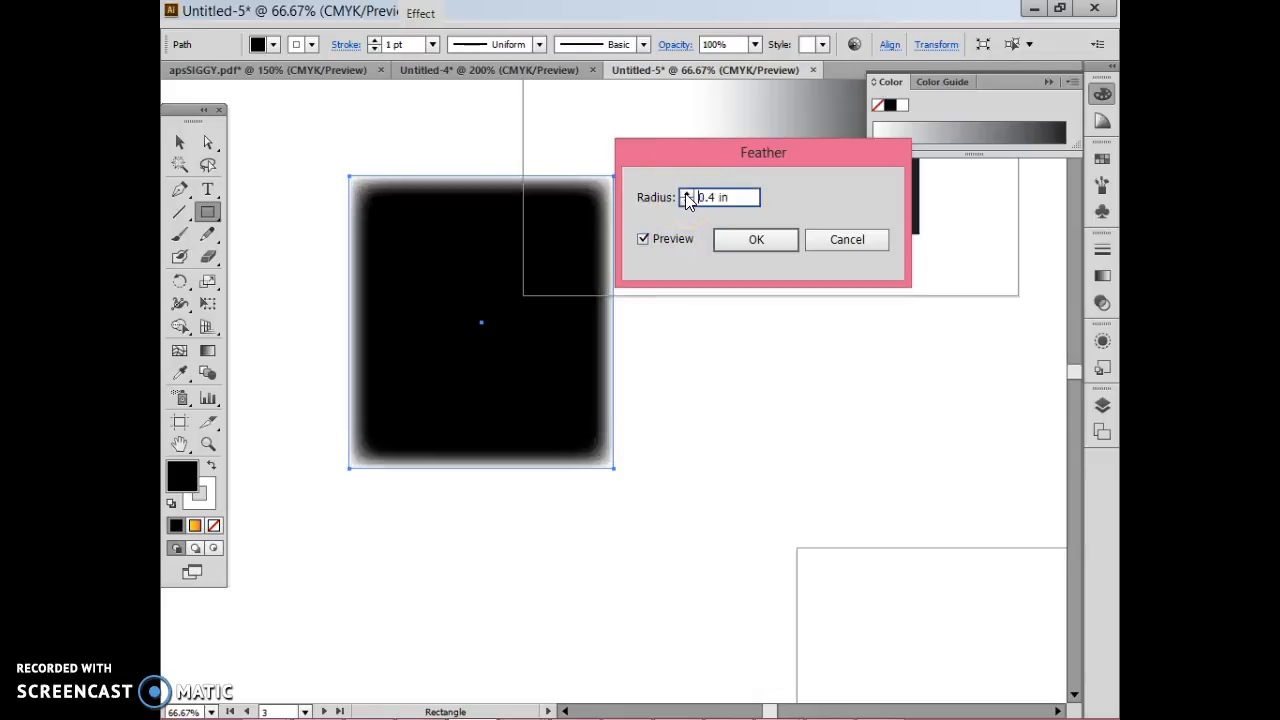
left_click(686, 195)
left_click(686, 195)
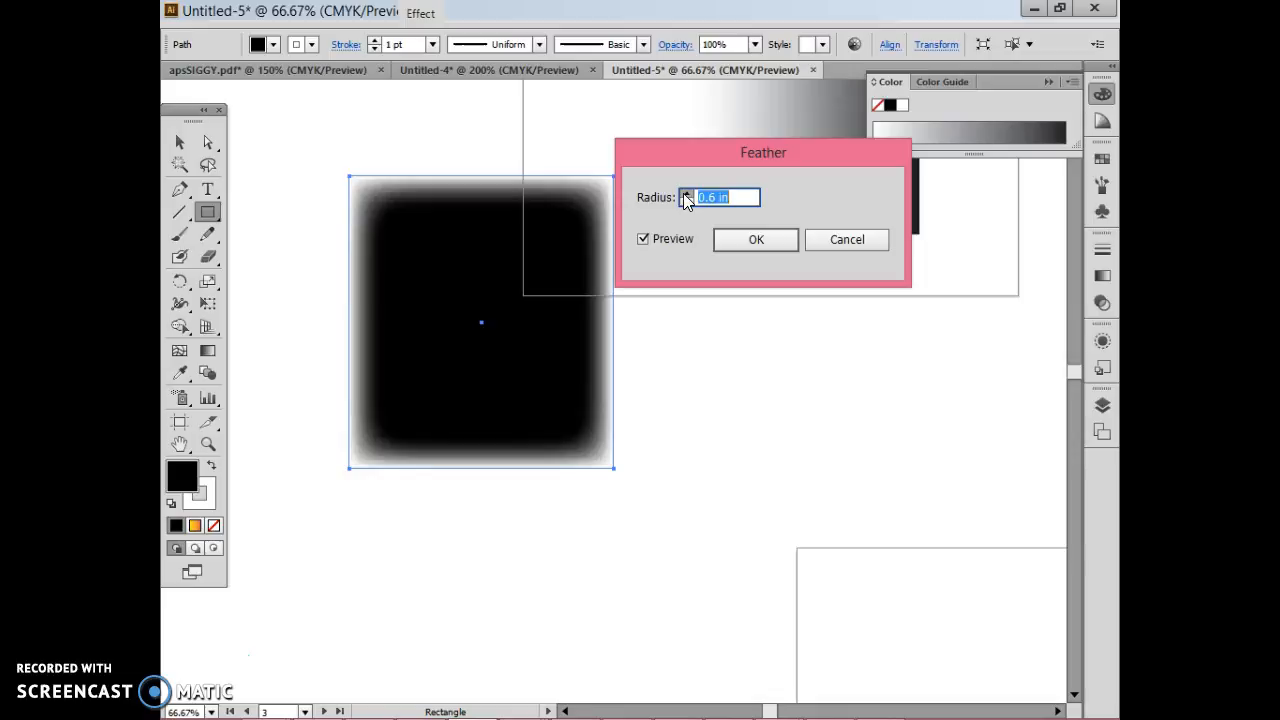
left_click(686, 195)
left_click(686, 195)
left_click(686, 195)
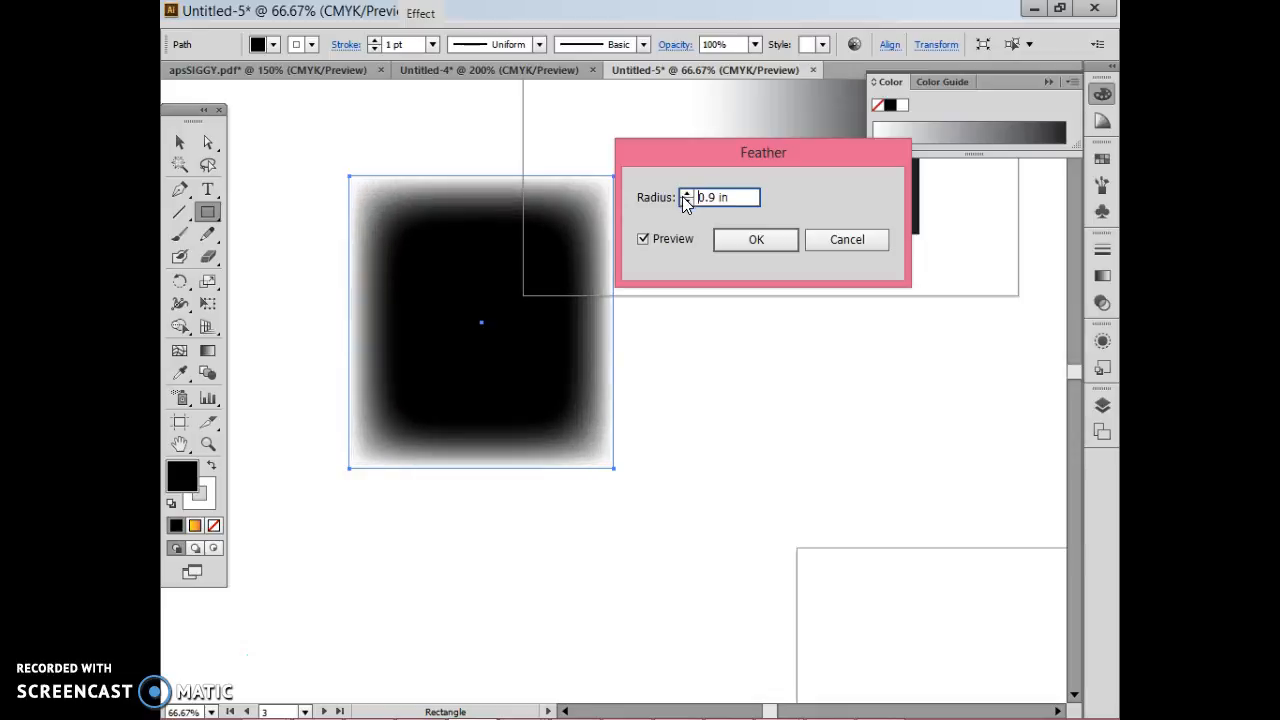
left_click(757, 240)
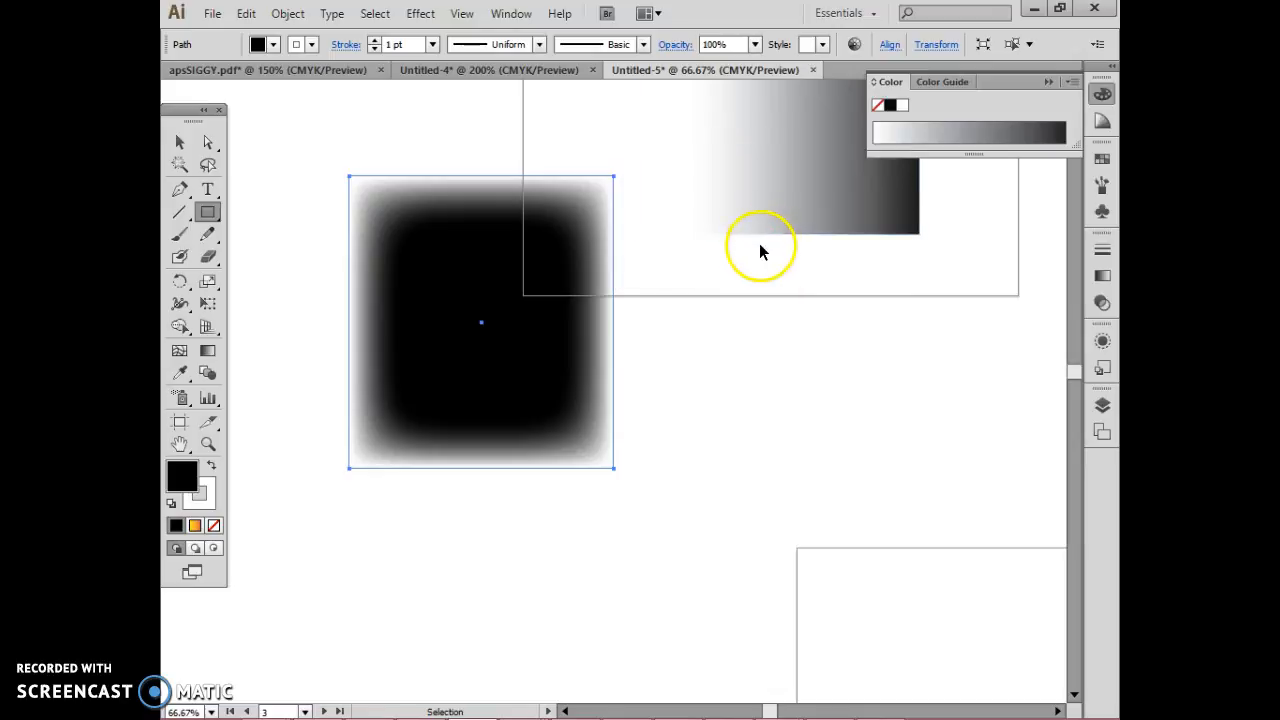
key("ctrl+minus")
key("ctrl+minus")
key("ctrl+minus")
key("ctrl+minus")
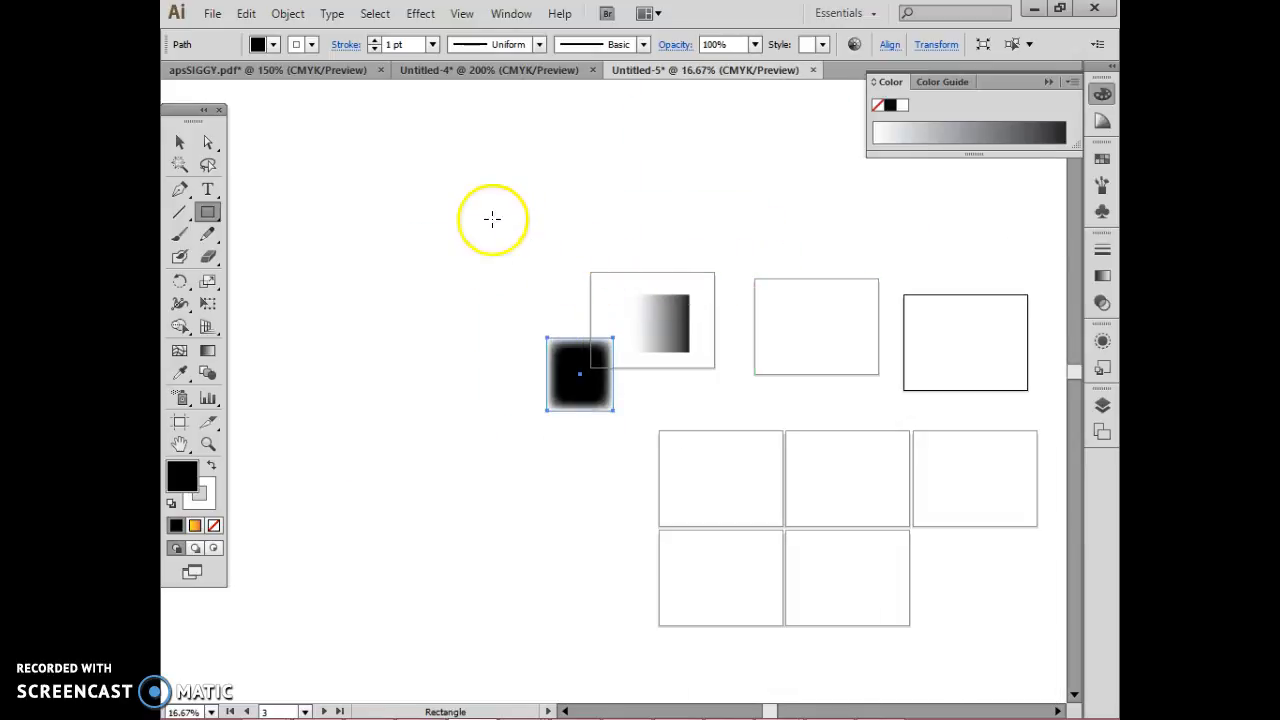
Bring Chrome to the front on the college Blackboard tab and maximize the window
mouse_move(400, 712)
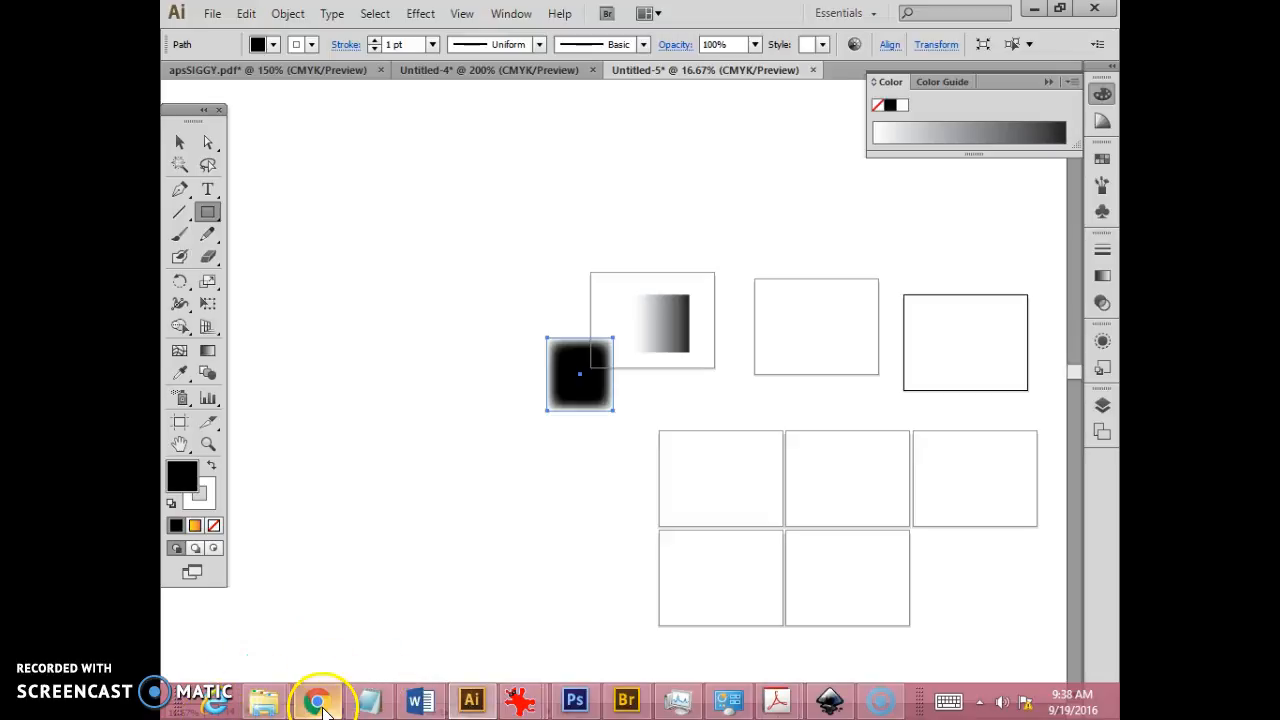
mouse_move(322, 708)
left_click(280, 602)
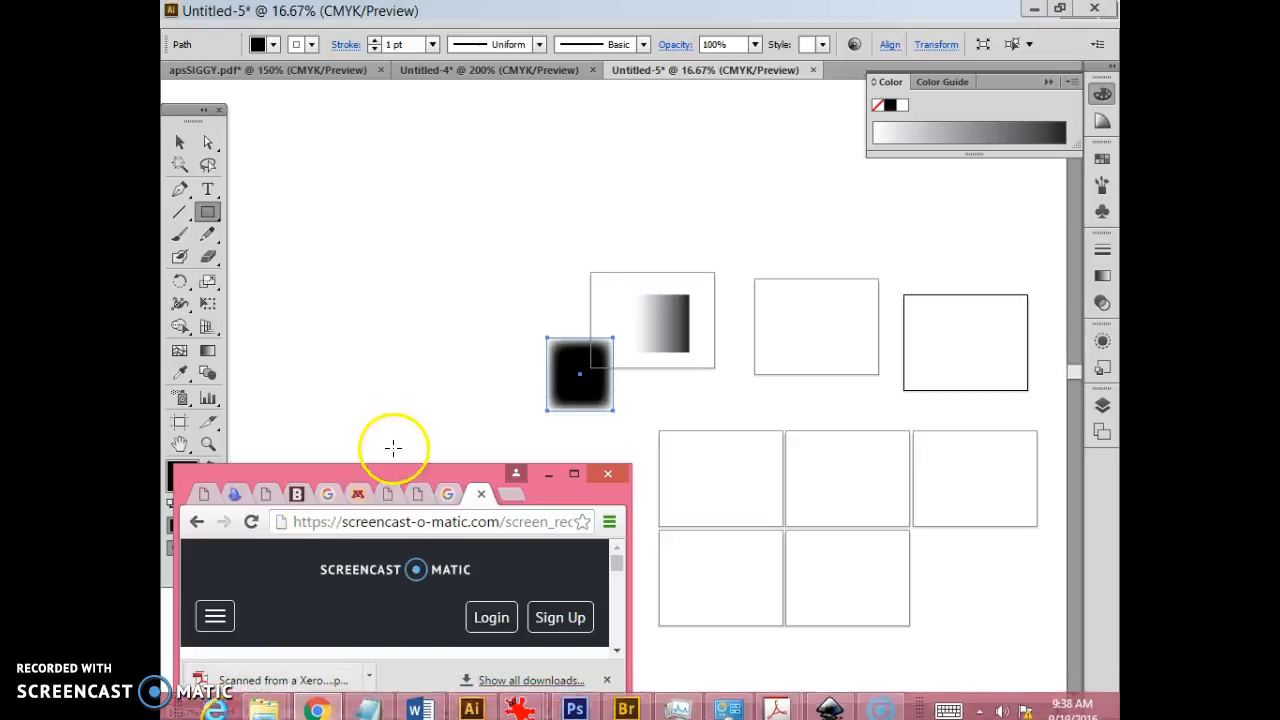
left_click_drag(373, 470, 444, 429)
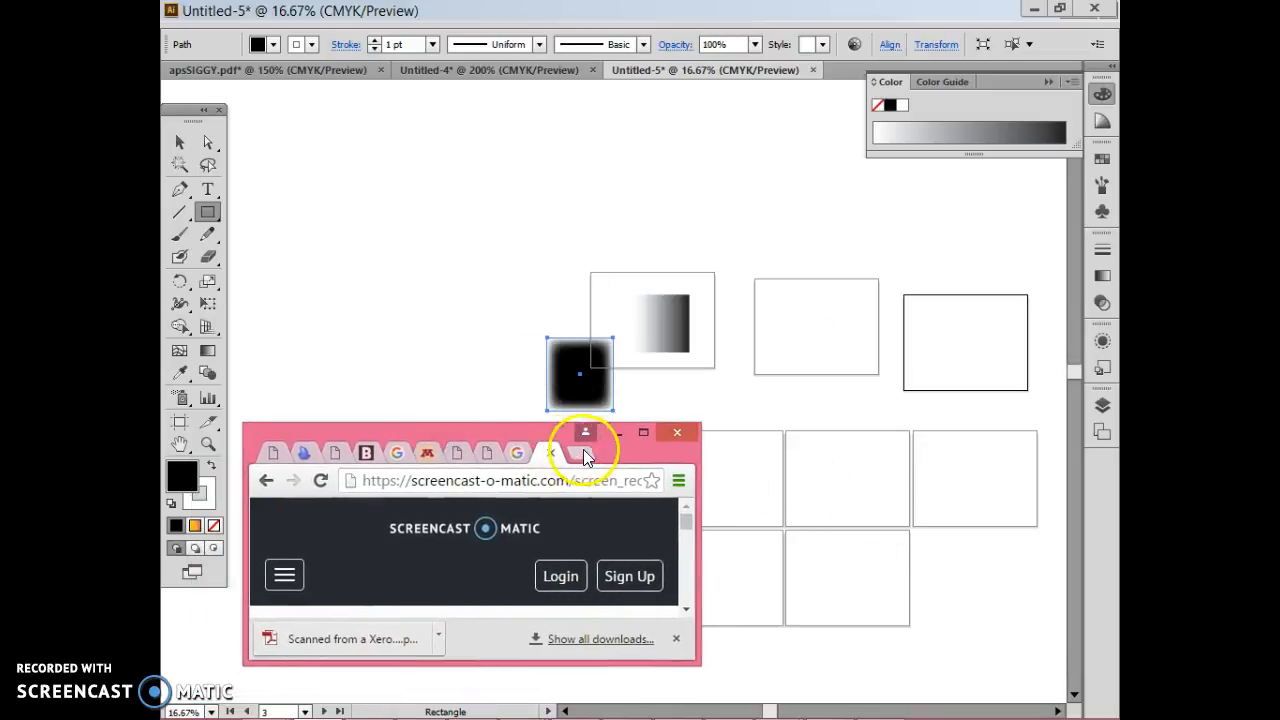
left_click(488, 453)
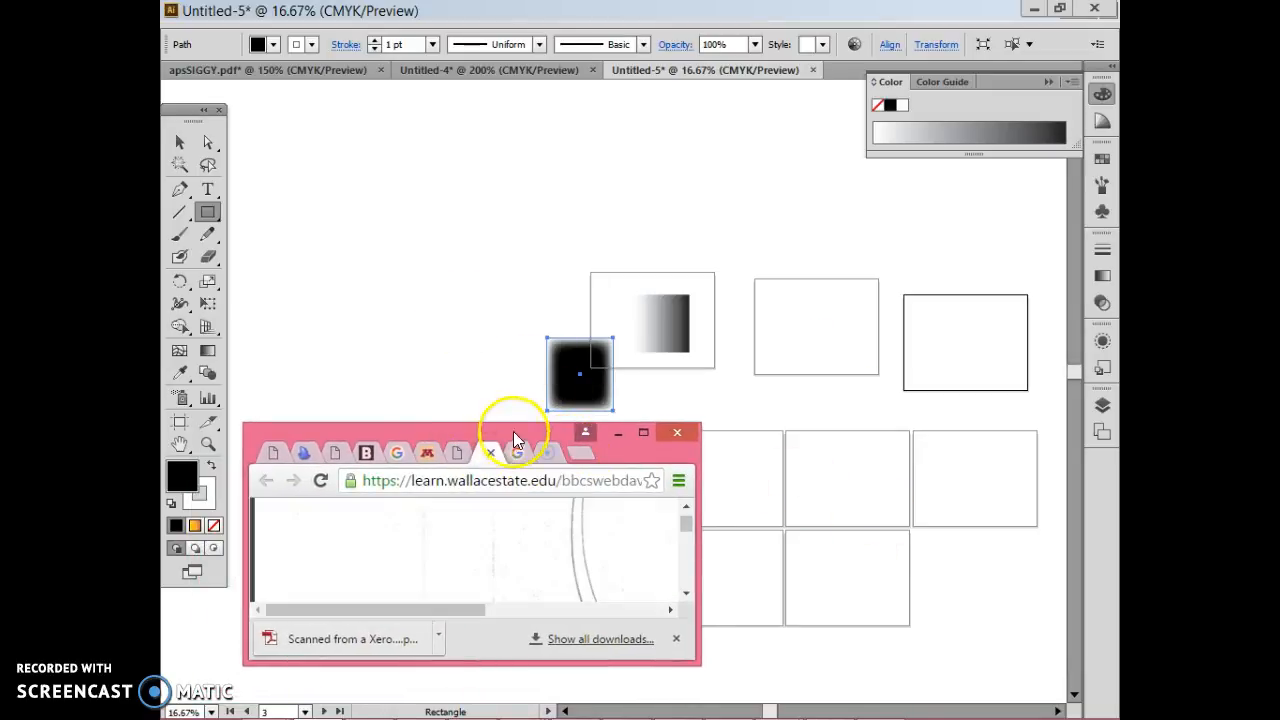
left_click(642, 434)
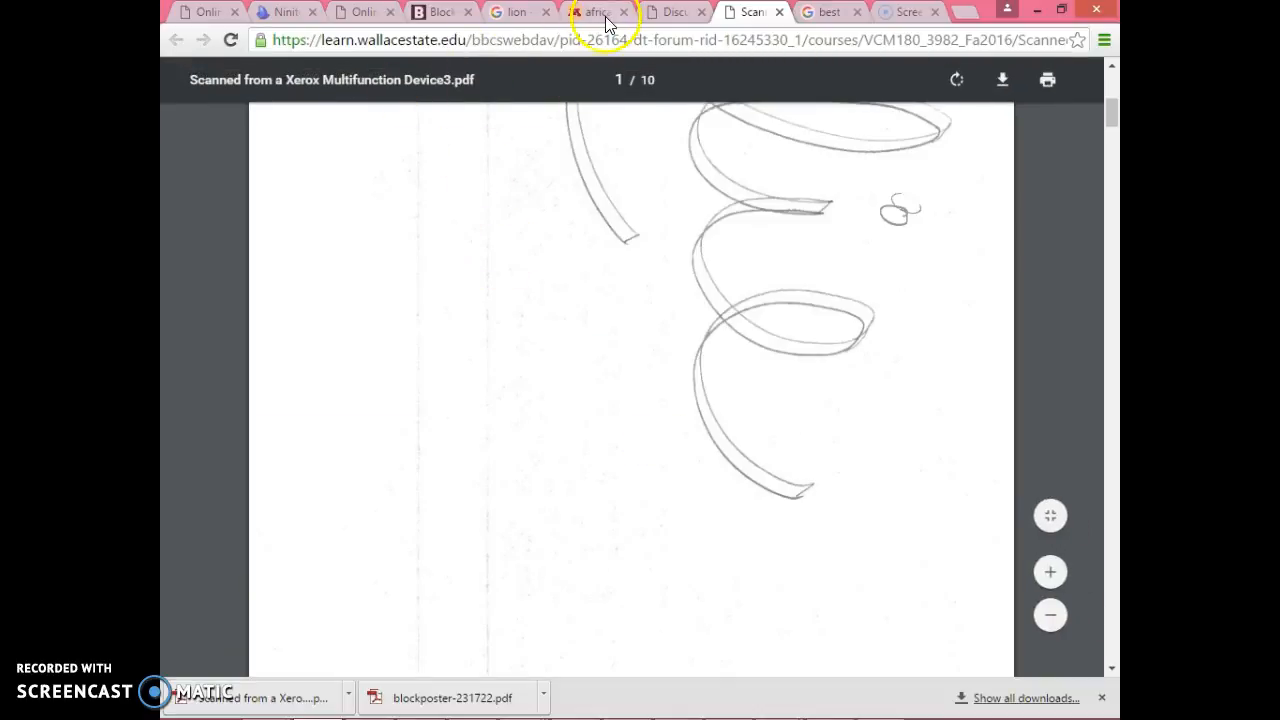
Switch to the Discussion Board tab and go to the My Institution login page
left_click(662, 12)
scroll(636, 313, "up", 2)
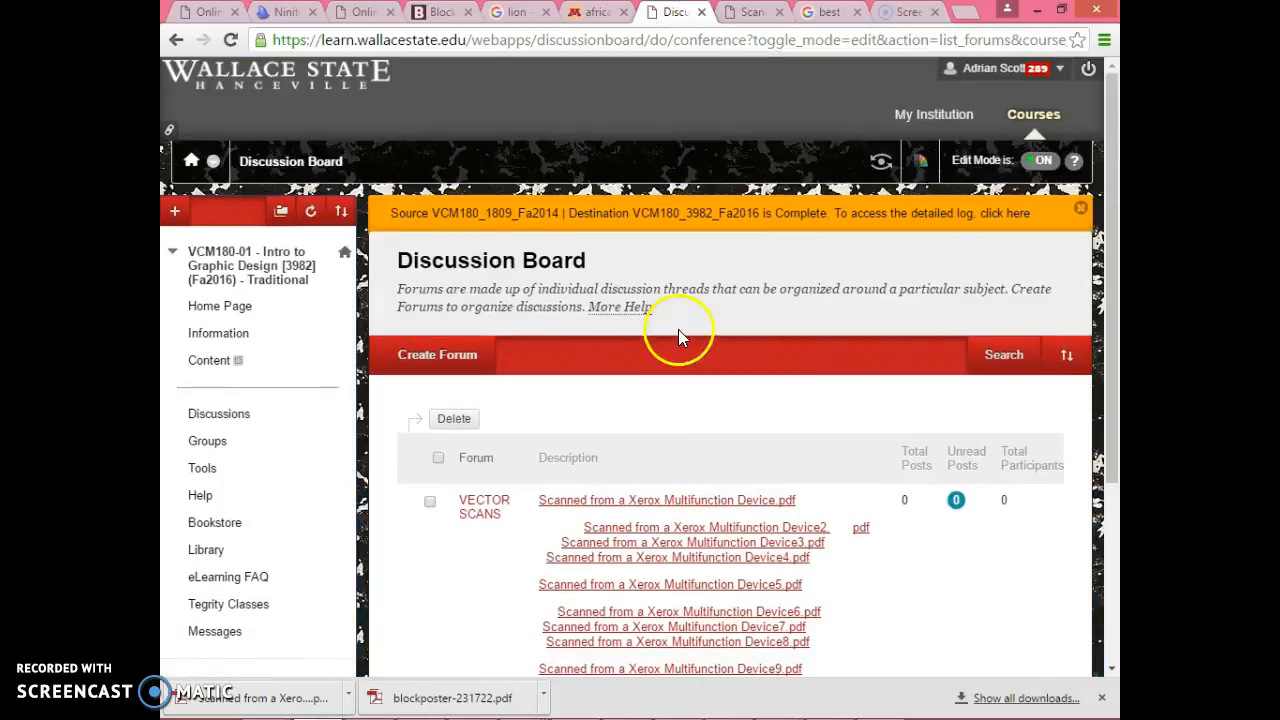
left_click(936, 117)
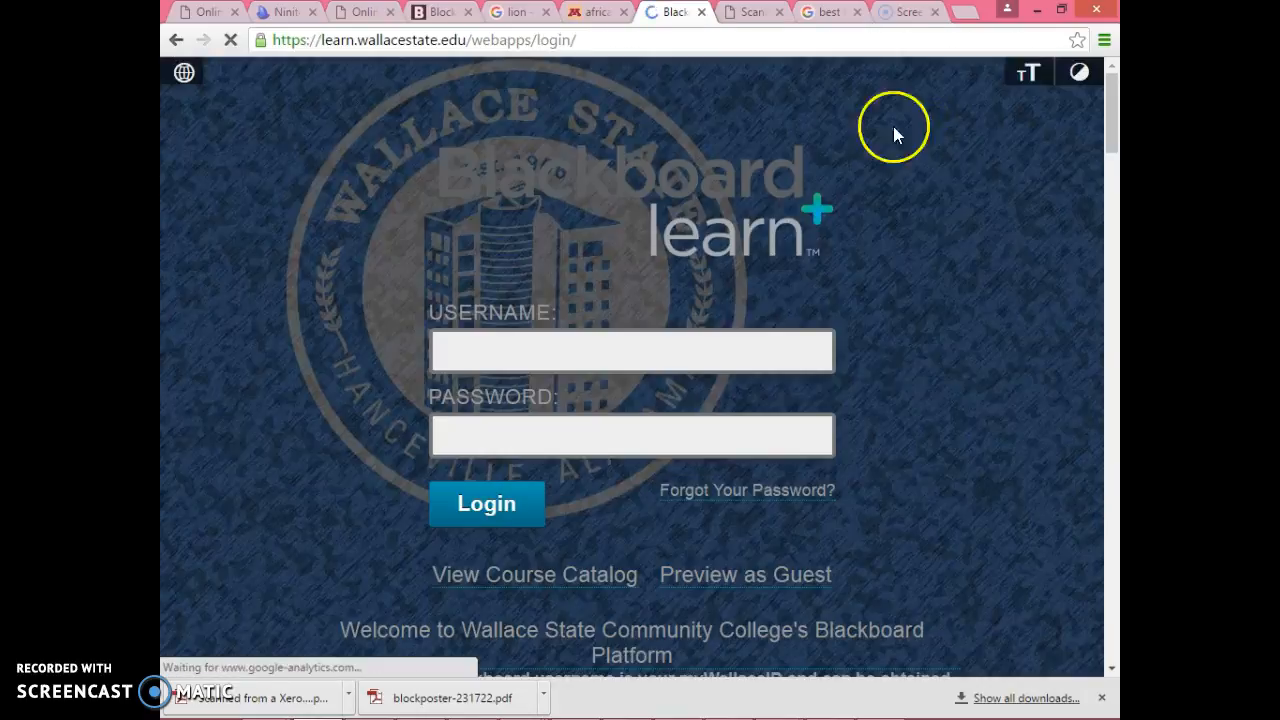
Log in to Blackboard Learn with the student username and password
left_click(547, 362)
type("ascott")
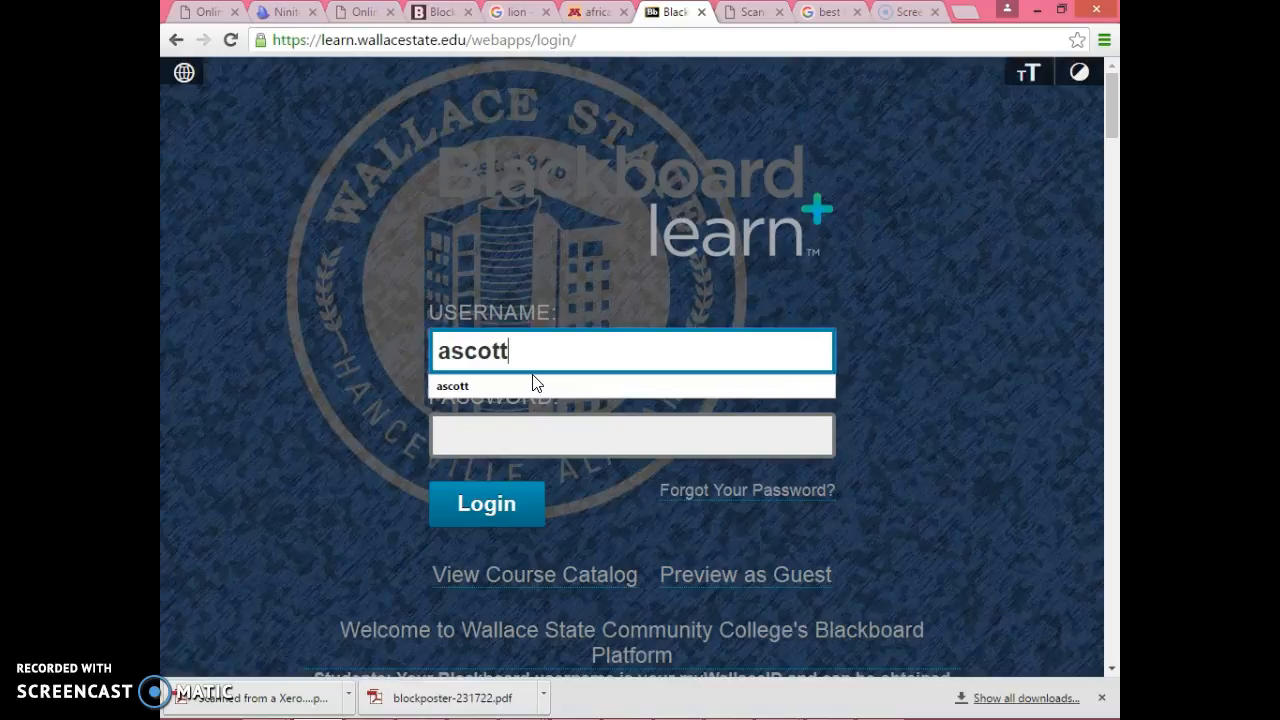
key("Tab")
type("*******")
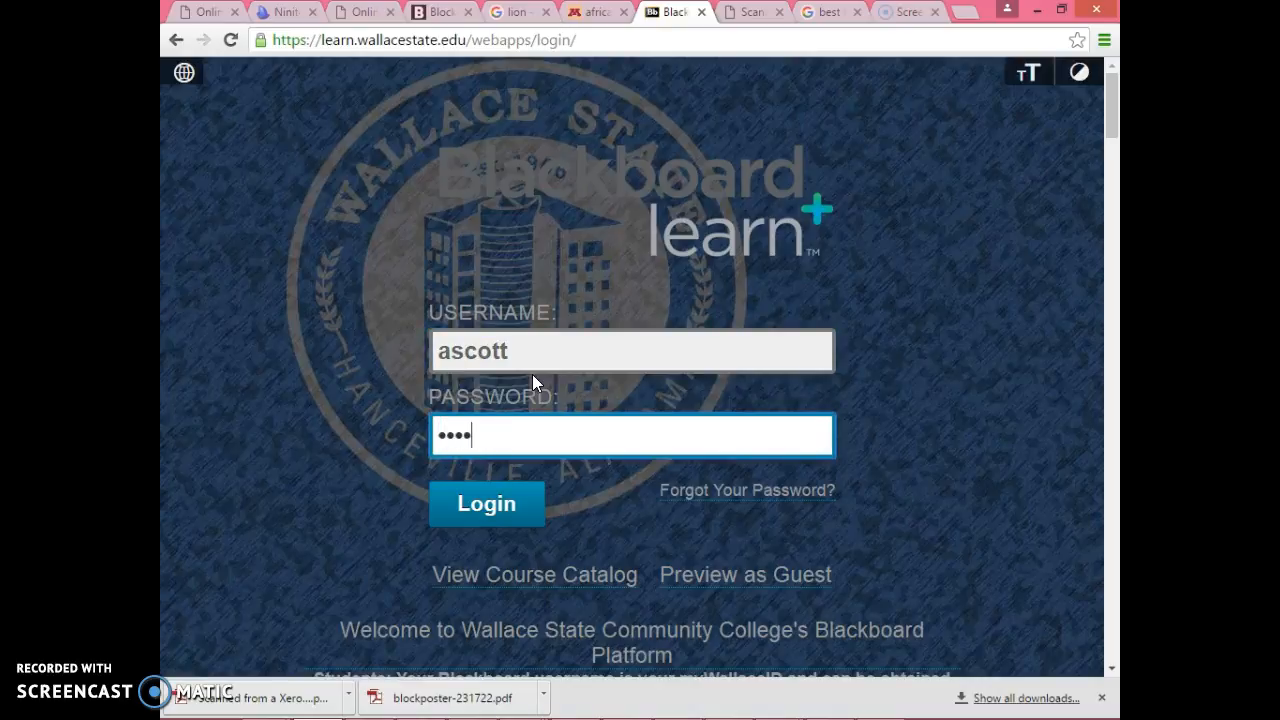
type("****")
key("Return")
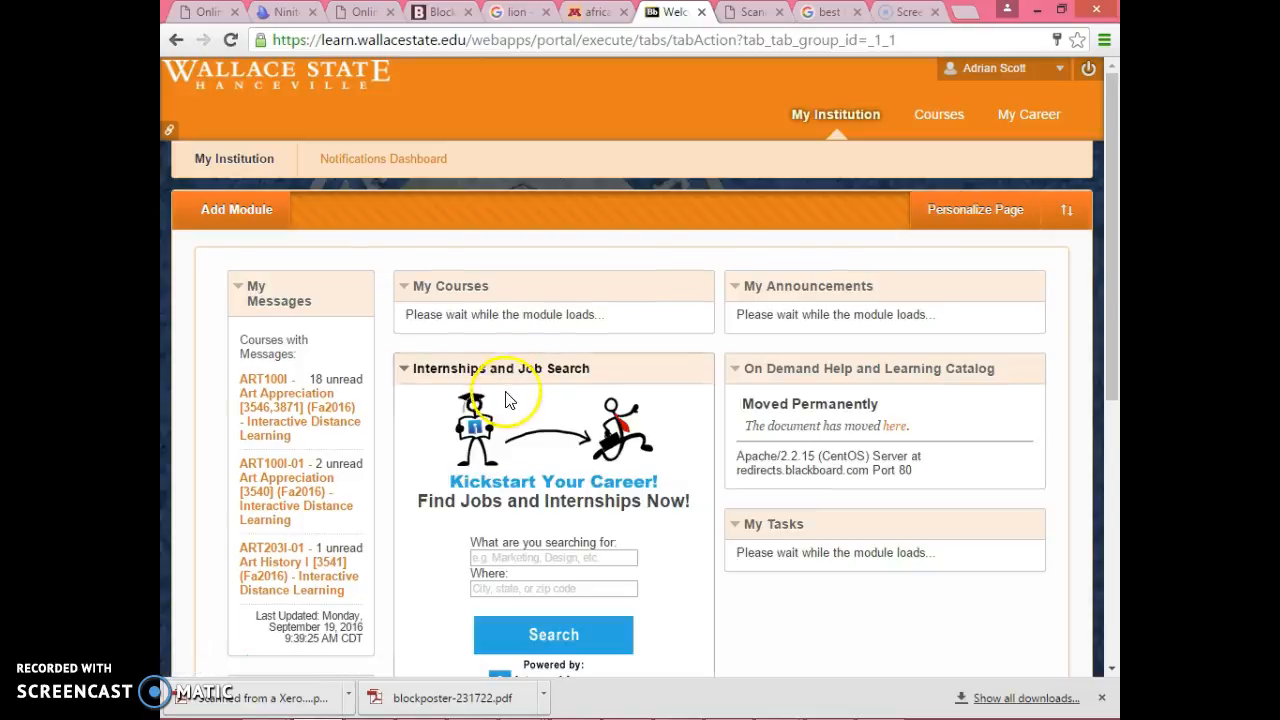
Open VCM145-01, the PHOTO SHOOTING LAB 2 forum, its Shooting Lab 2 thread, and the attached PDF
scroll(500, 428, "down", 4)
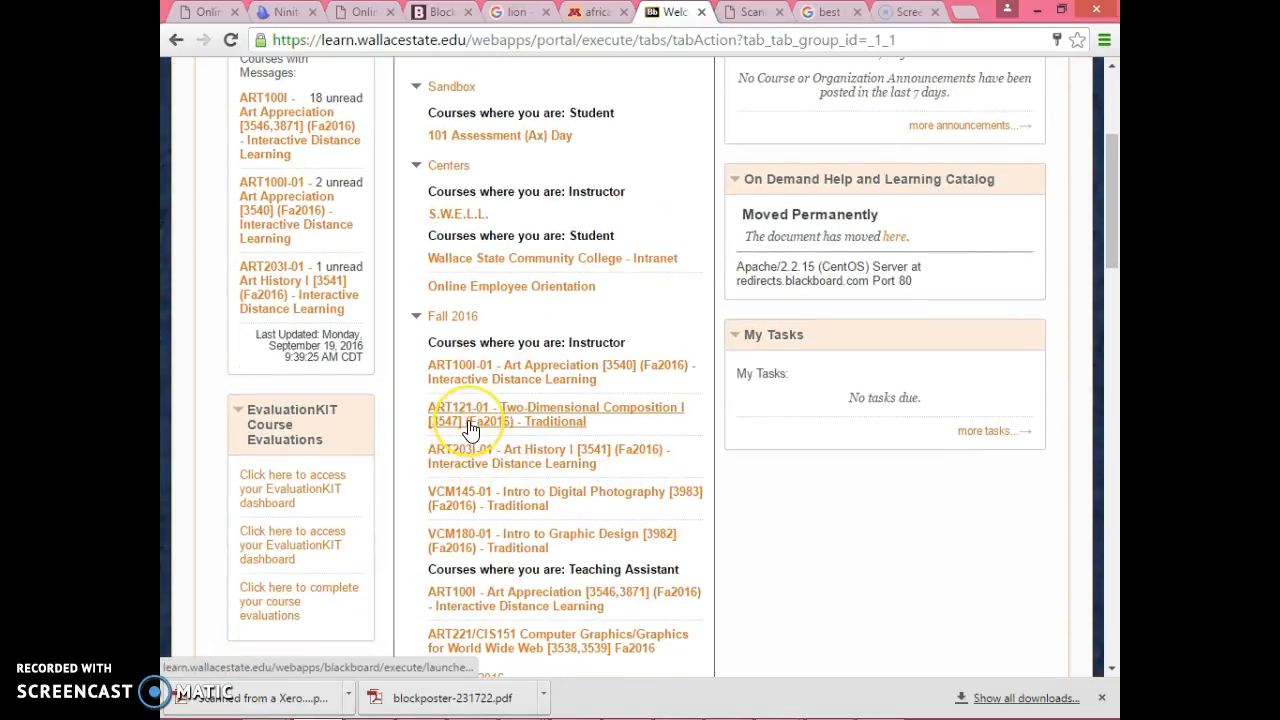
scroll(470, 428, "down", 1)
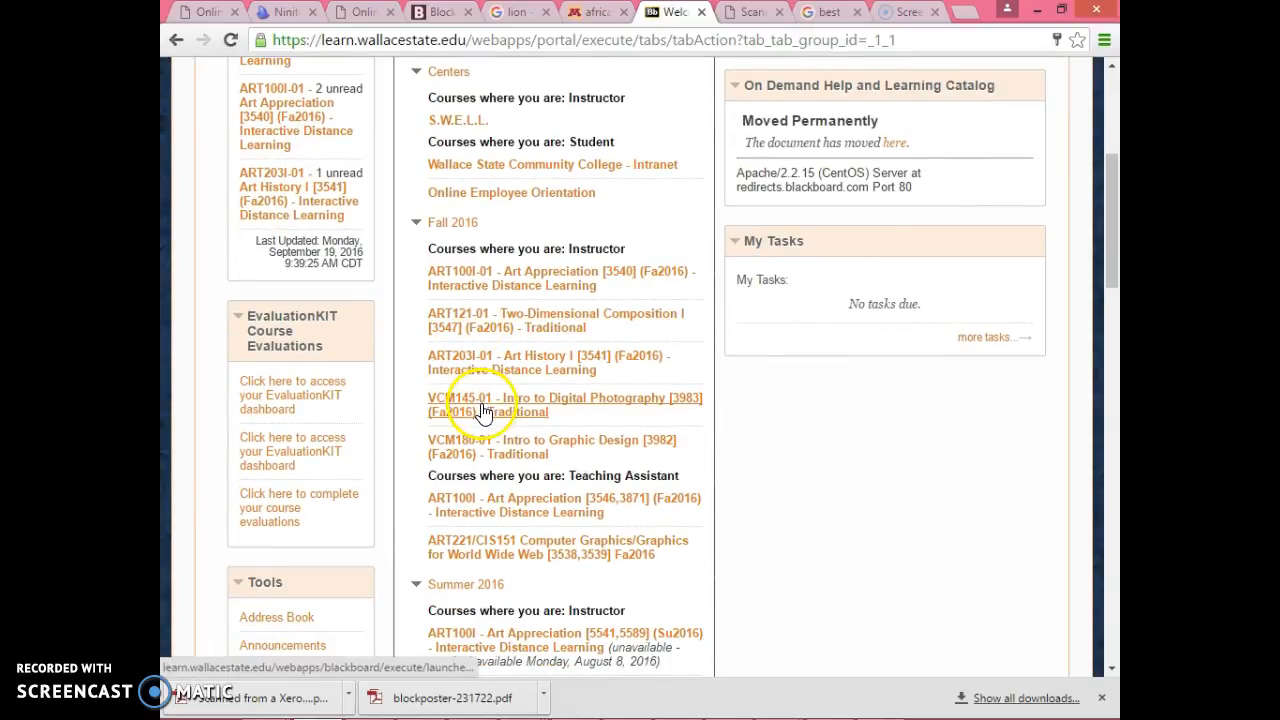
left_click(483, 412)
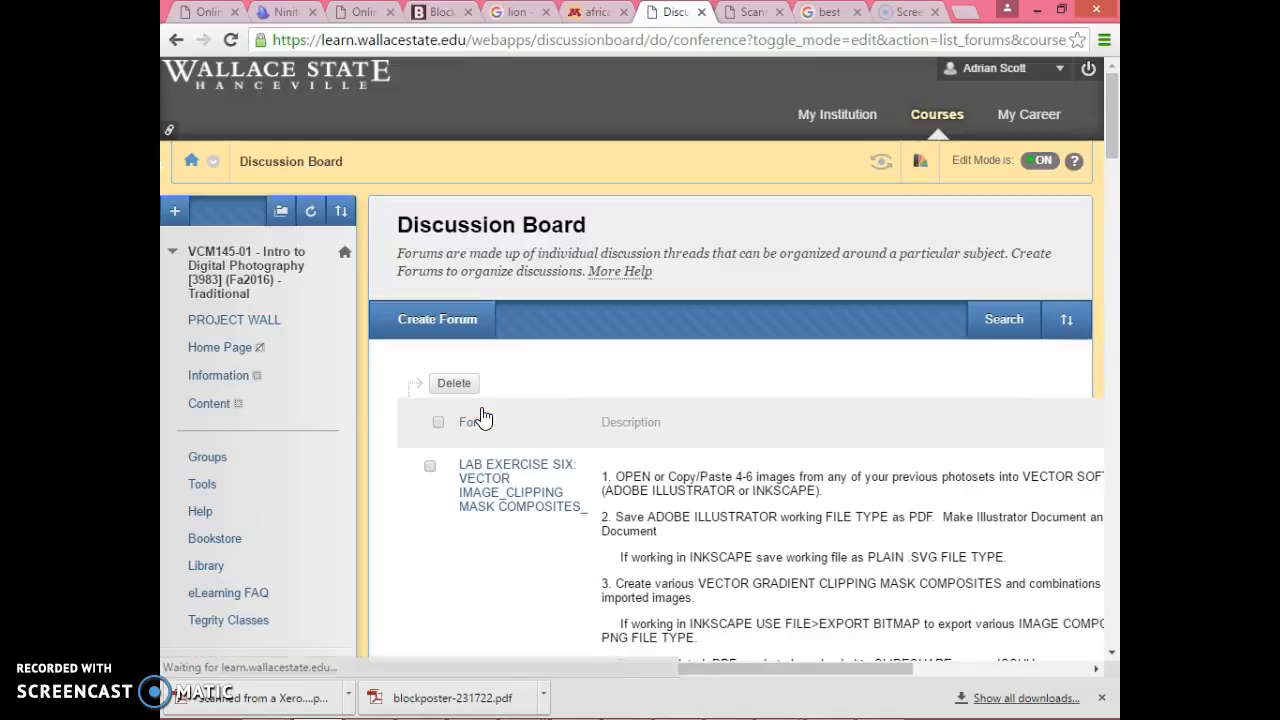
scroll(632, 466, "down", 3)
scroll(632, 466, "down", 2)
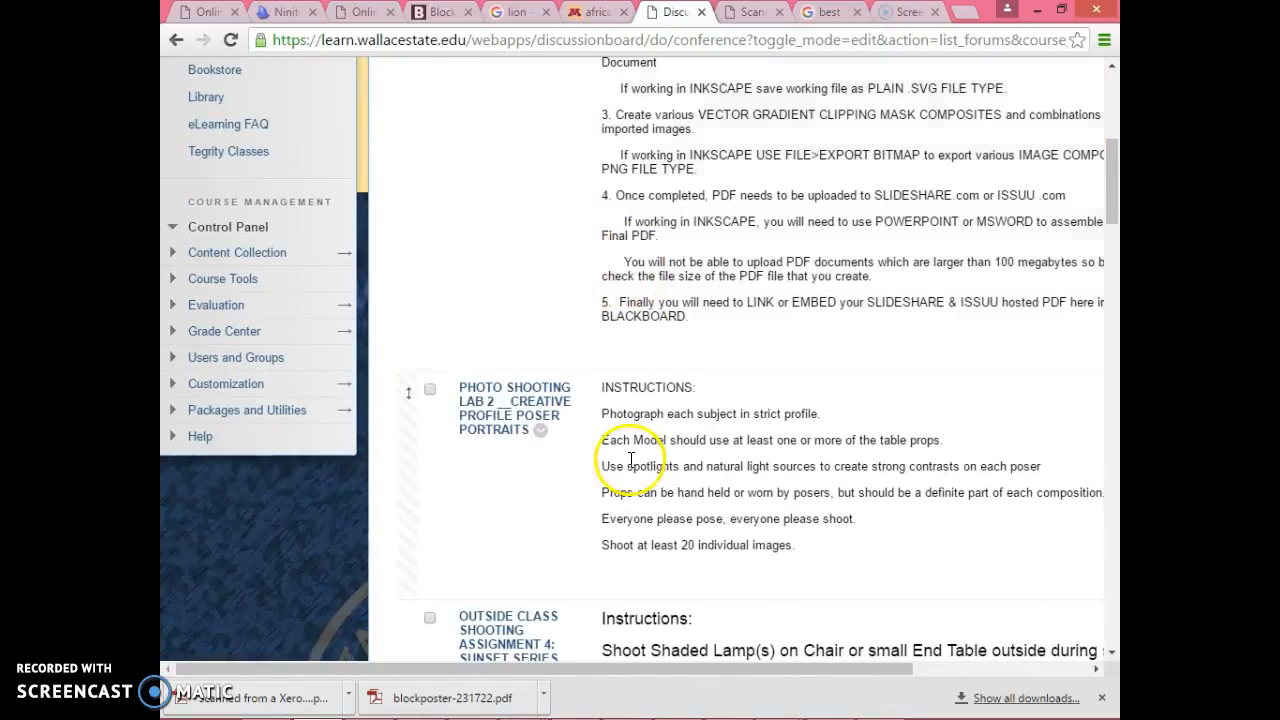
left_click(500, 438)
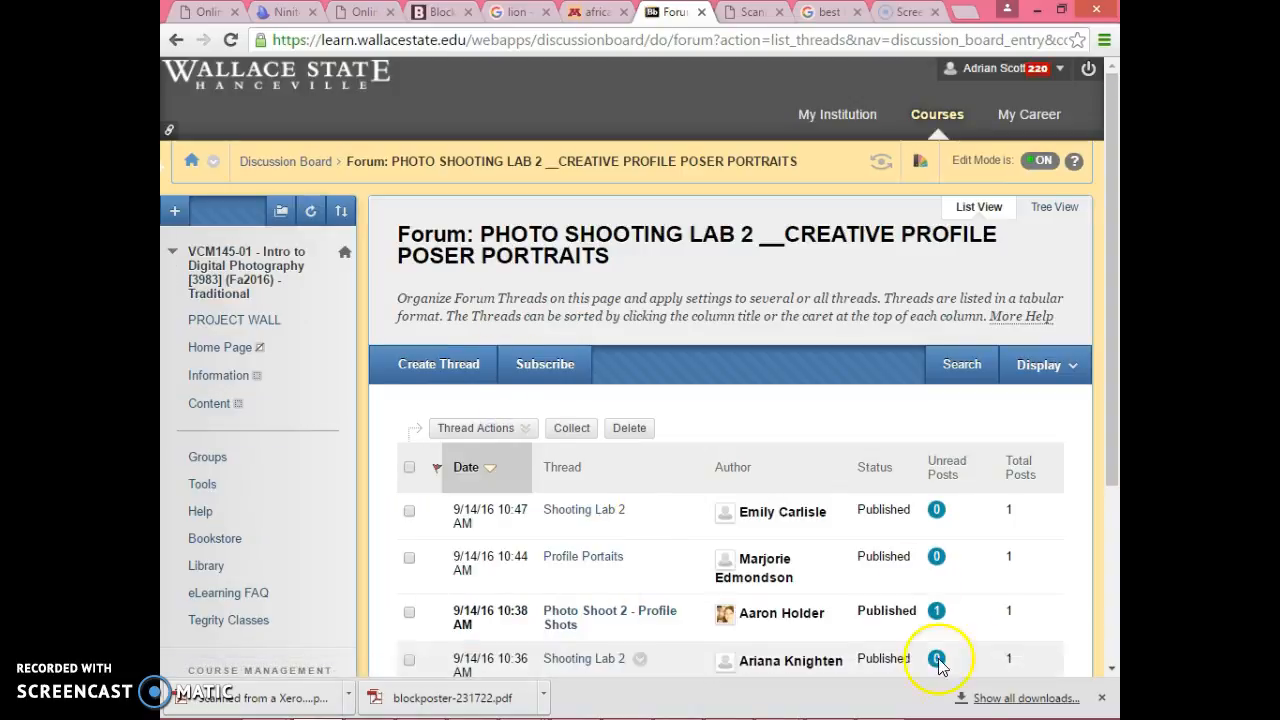
left_click(600, 523)
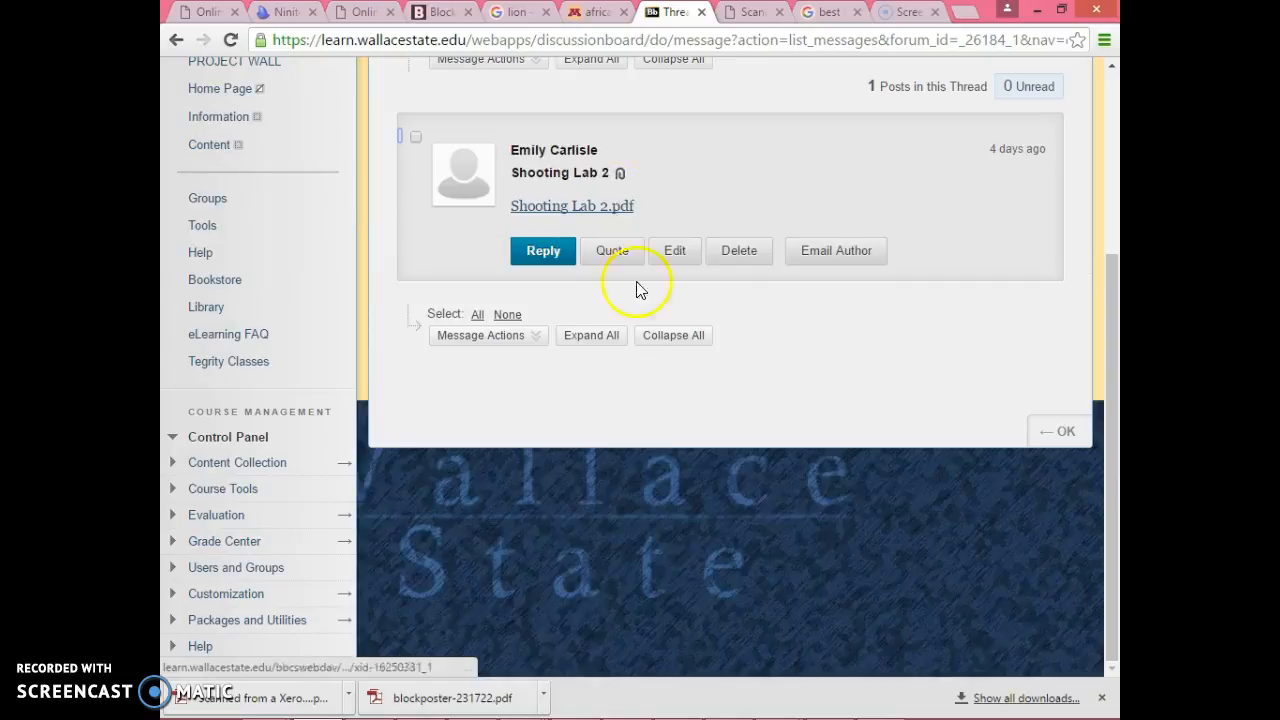
left_click(615, 207)
Scroll Shooting Lab 2.pdf so page 2's profile portrait fills the viewer
scroll(617, 250, "down", 10)
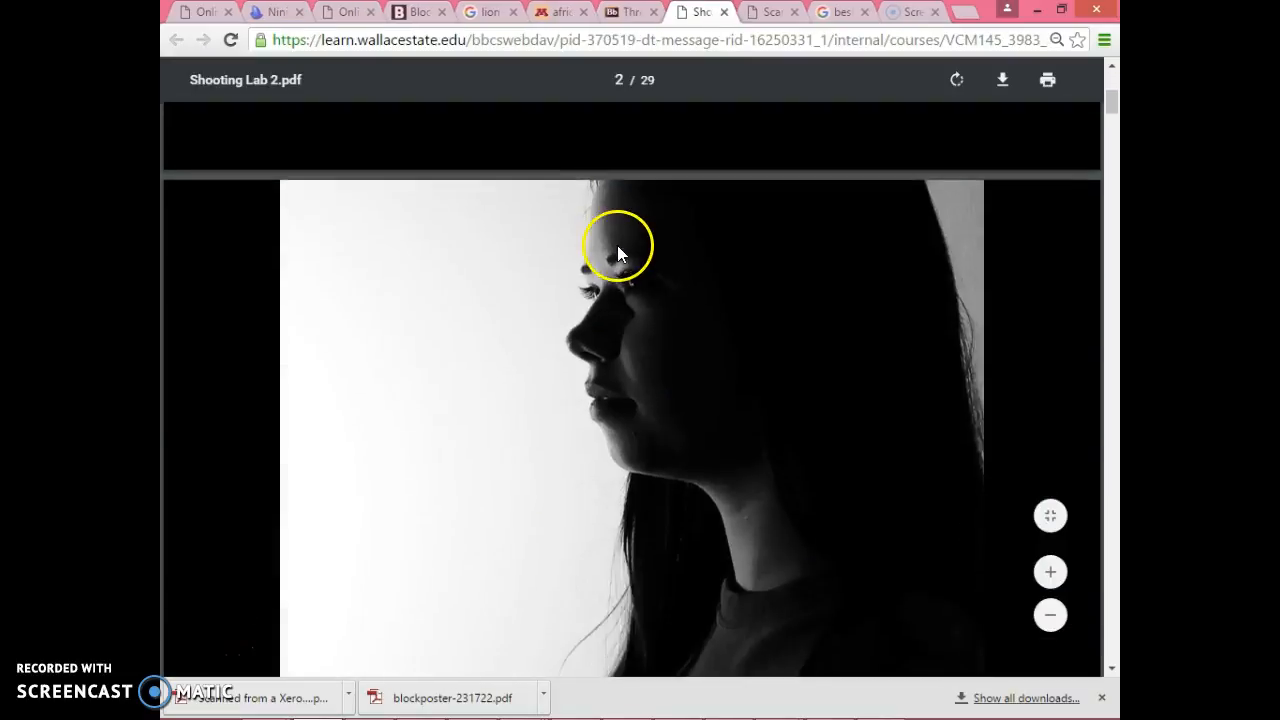
scroll(631, 255, "up", 4)
scroll(632, 258, "up", 2)
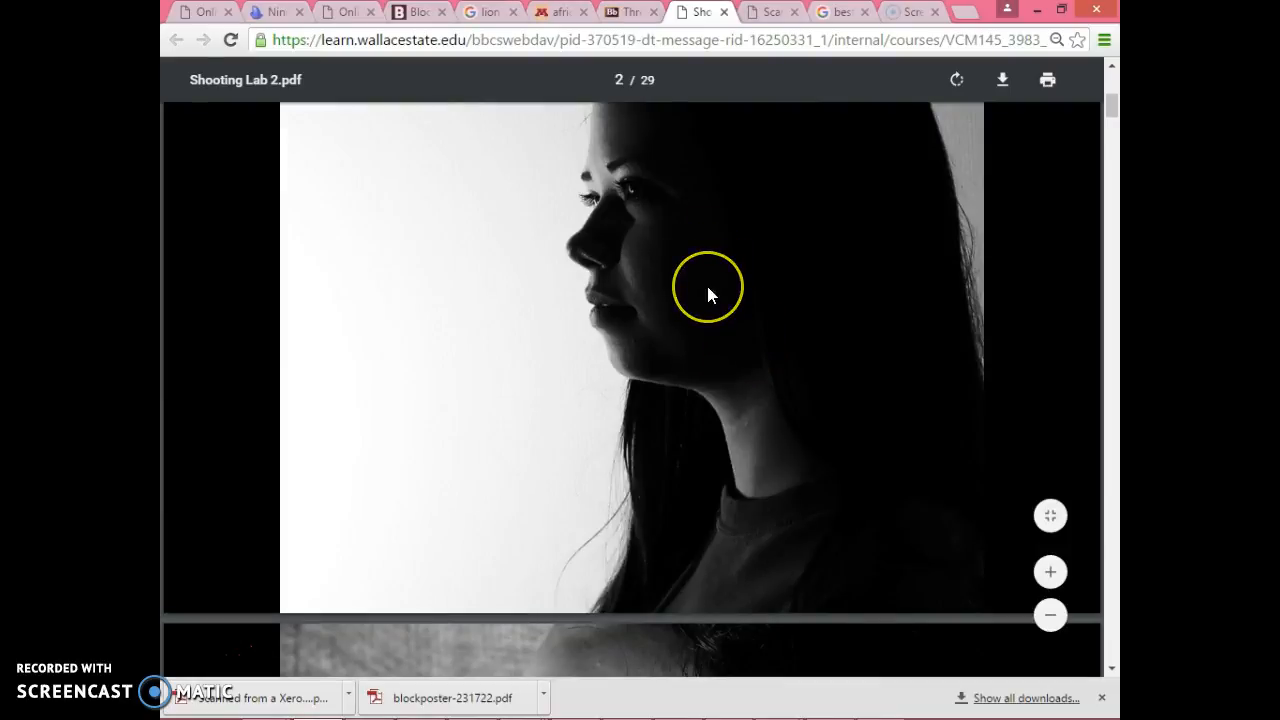
scroll(706, 292, "up", 1)
scroll(706, 295, "down", 1)
scroll(706, 291, "up", 1)
scroll(706, 291, "down", 1)
scroll(706, 291, "up", 1)
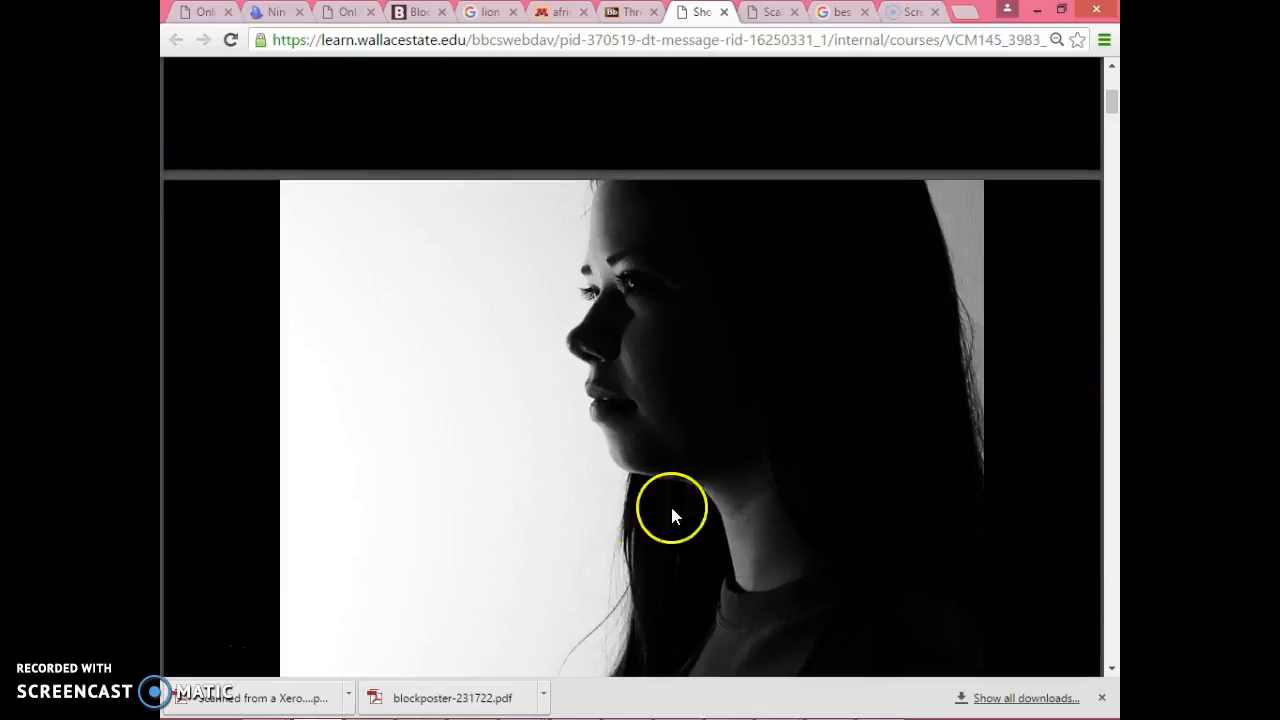
Paste the screen capture into the image viewer, then return to the PDF in Chrome
mouse_move(354, 716)
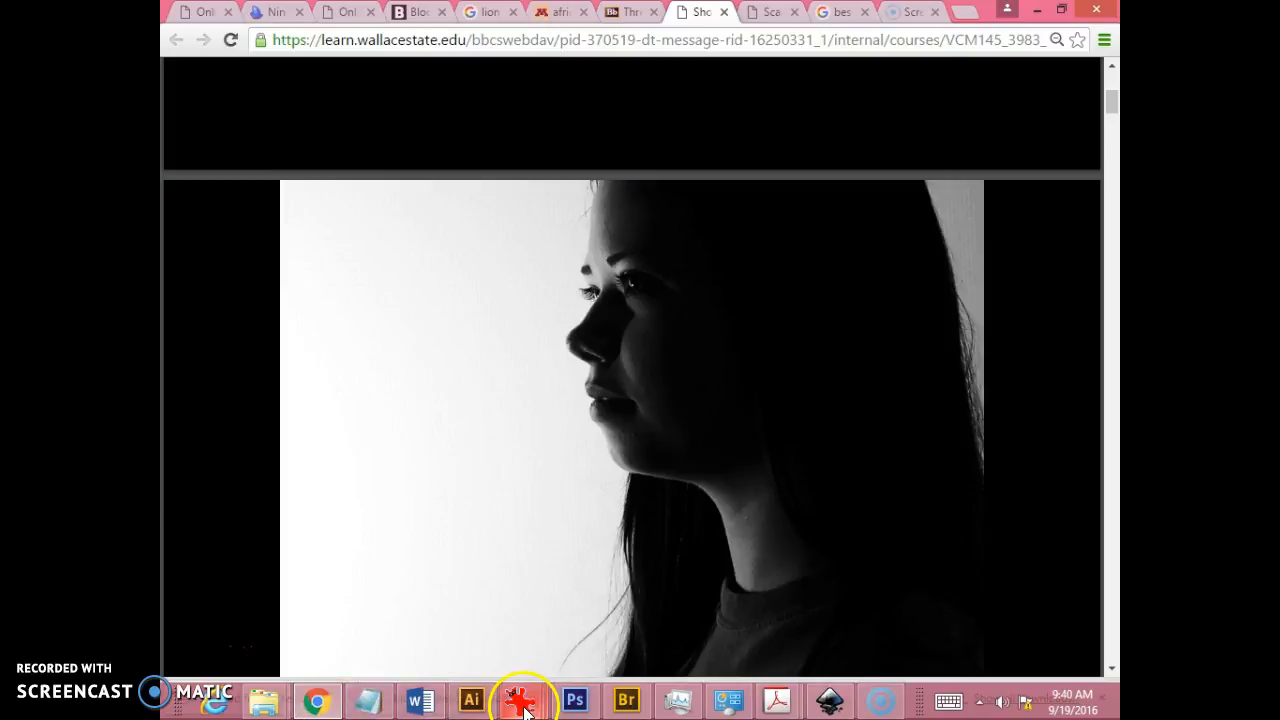
mouse_move(525, 710)
left_click(551, 608)
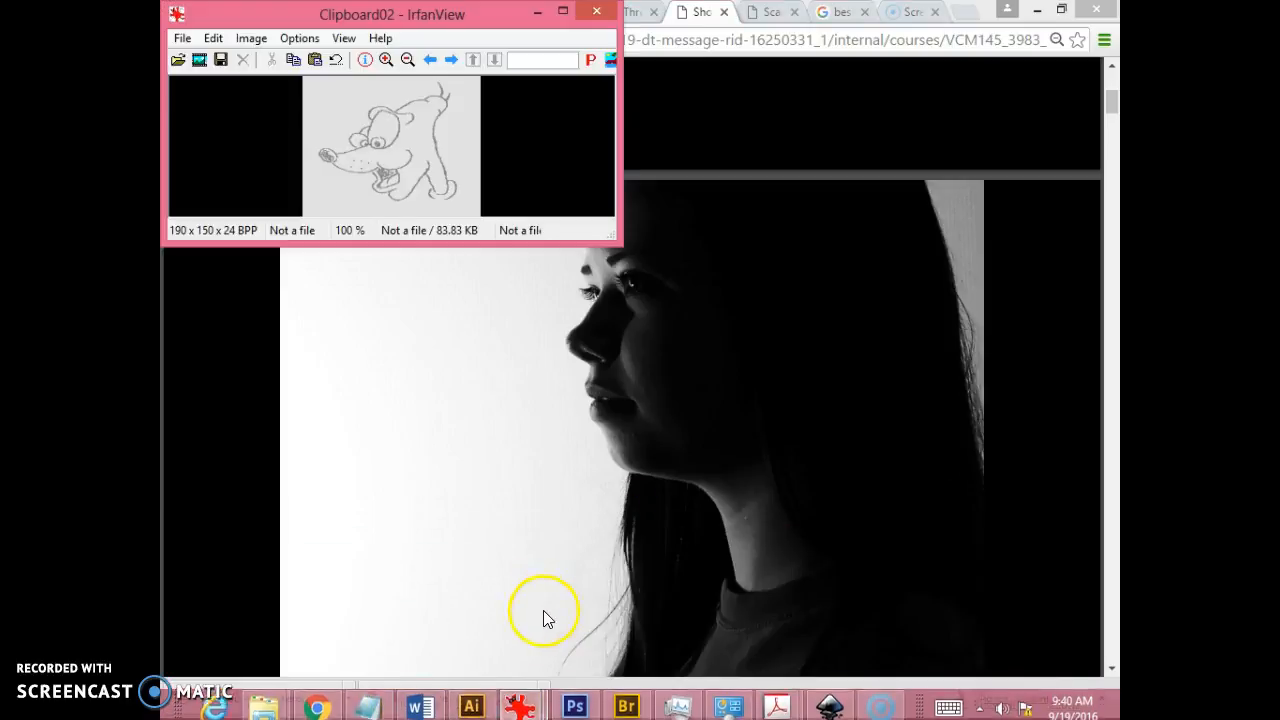
key("ctrl+v")
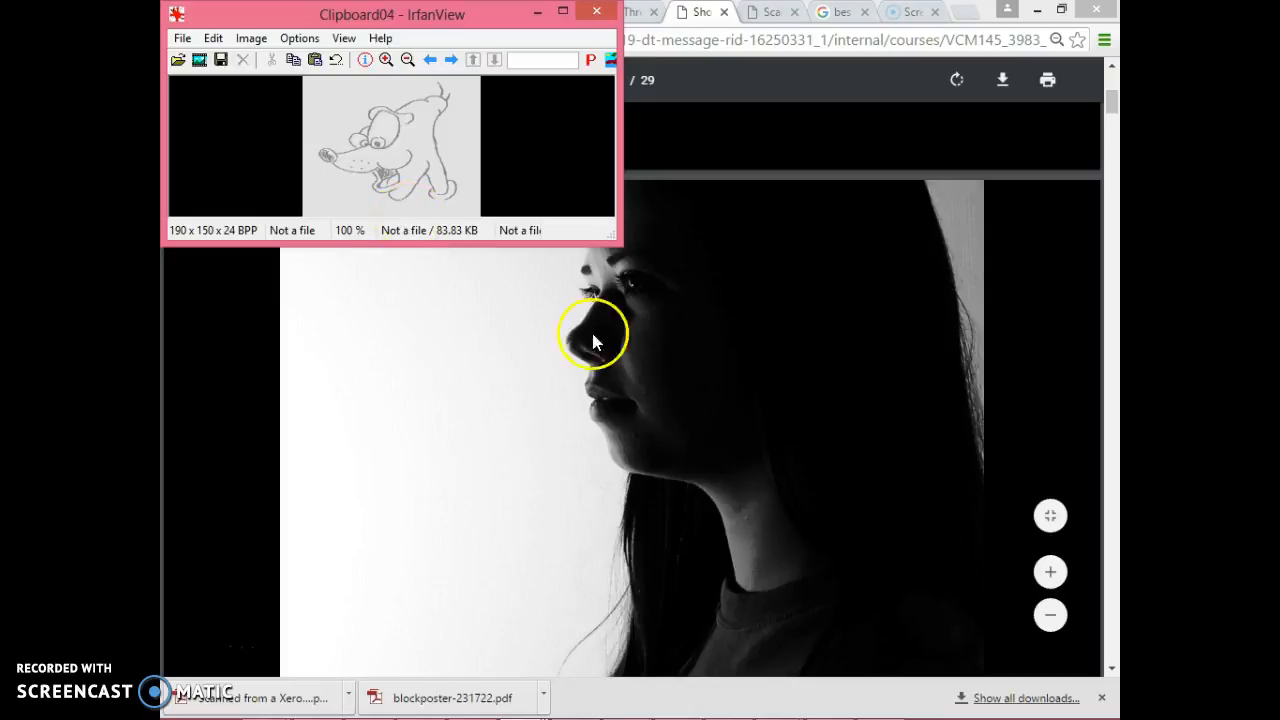
left_click(731, 405)
left_click(735, 414)
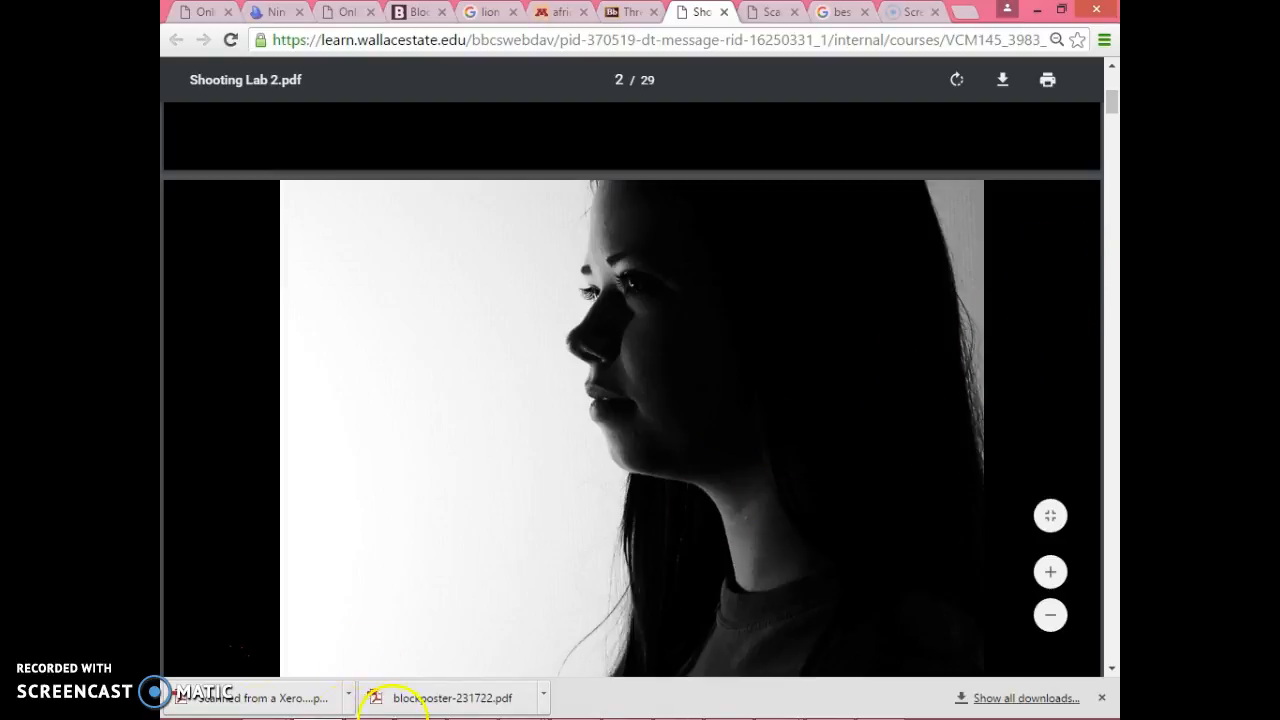
Crop the Clipboard05 screenshot in IrfanView to the 693 × 522 profile portrait
mouse_move(393, 719)
left_click(515, 714)
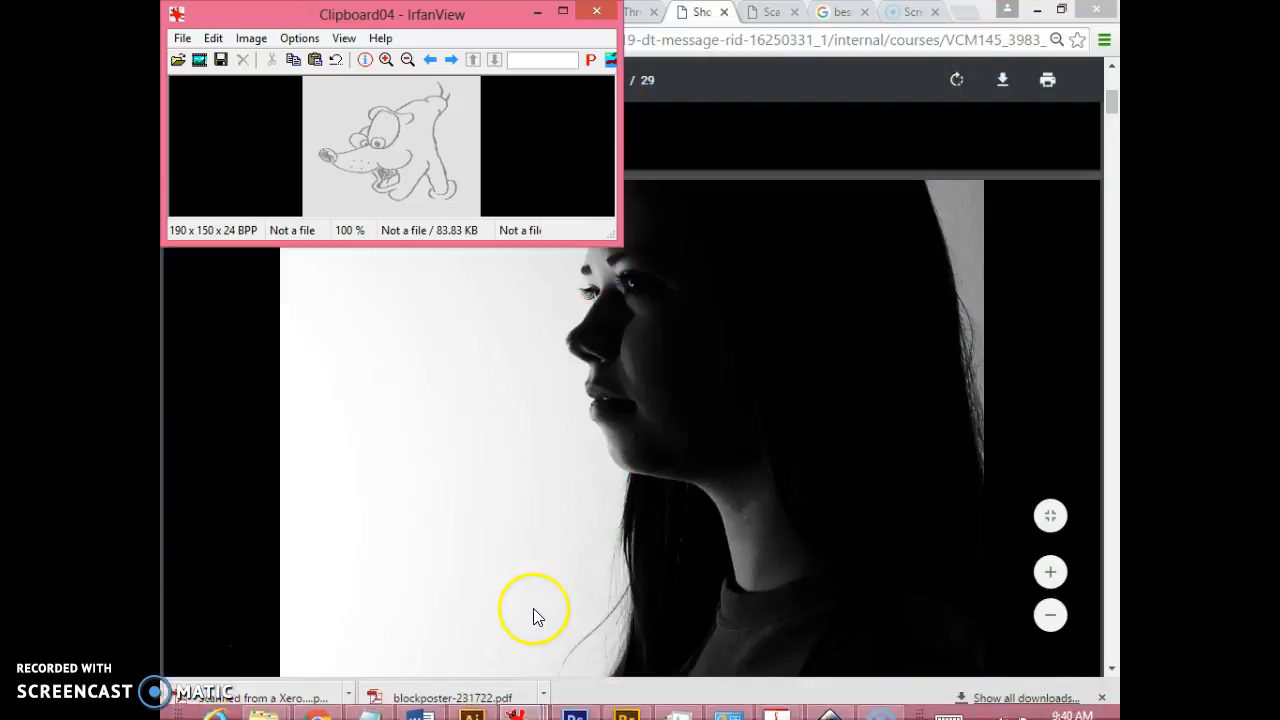
left_click(533, 610)
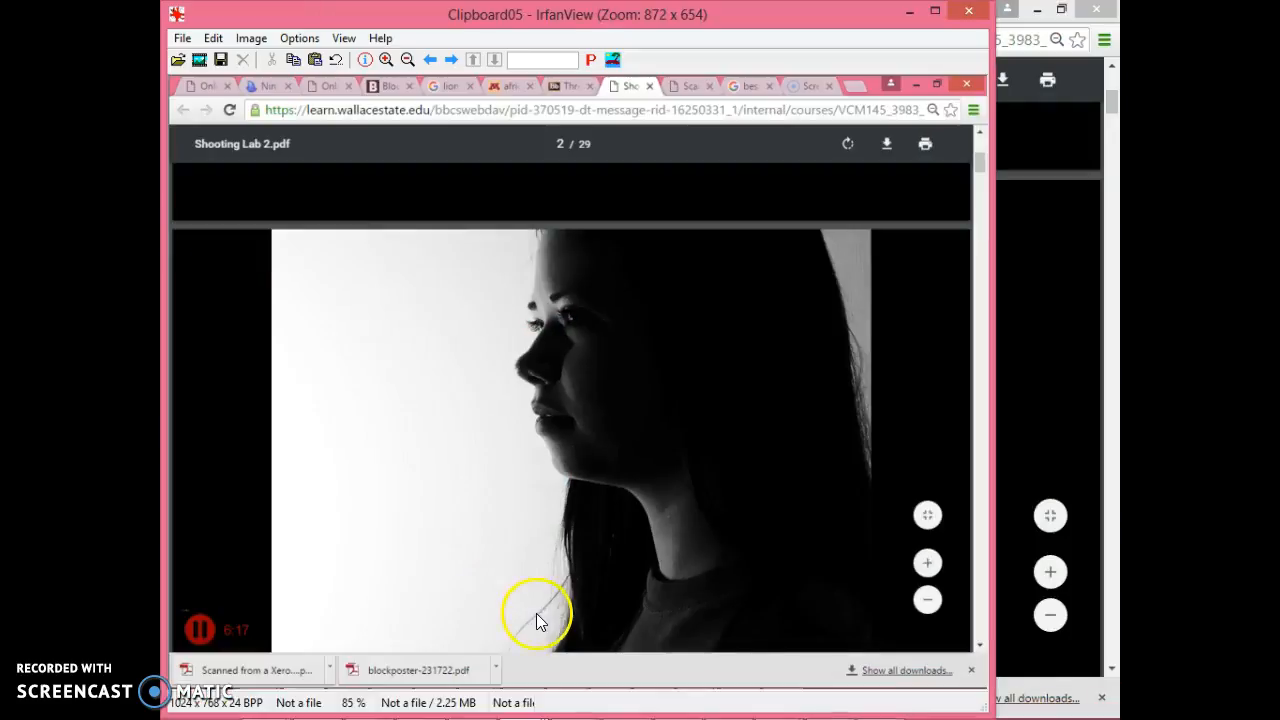
left_click_drag(311, 231, 862, 648)
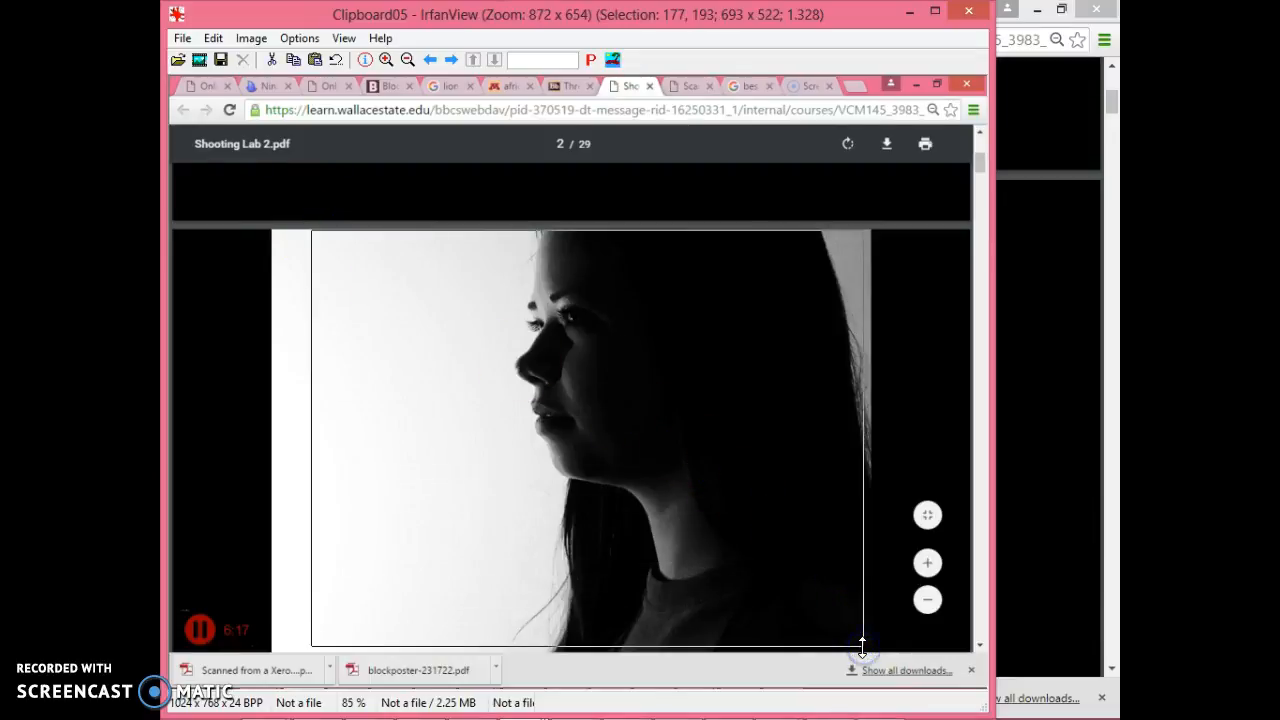
key("ctrl+y")
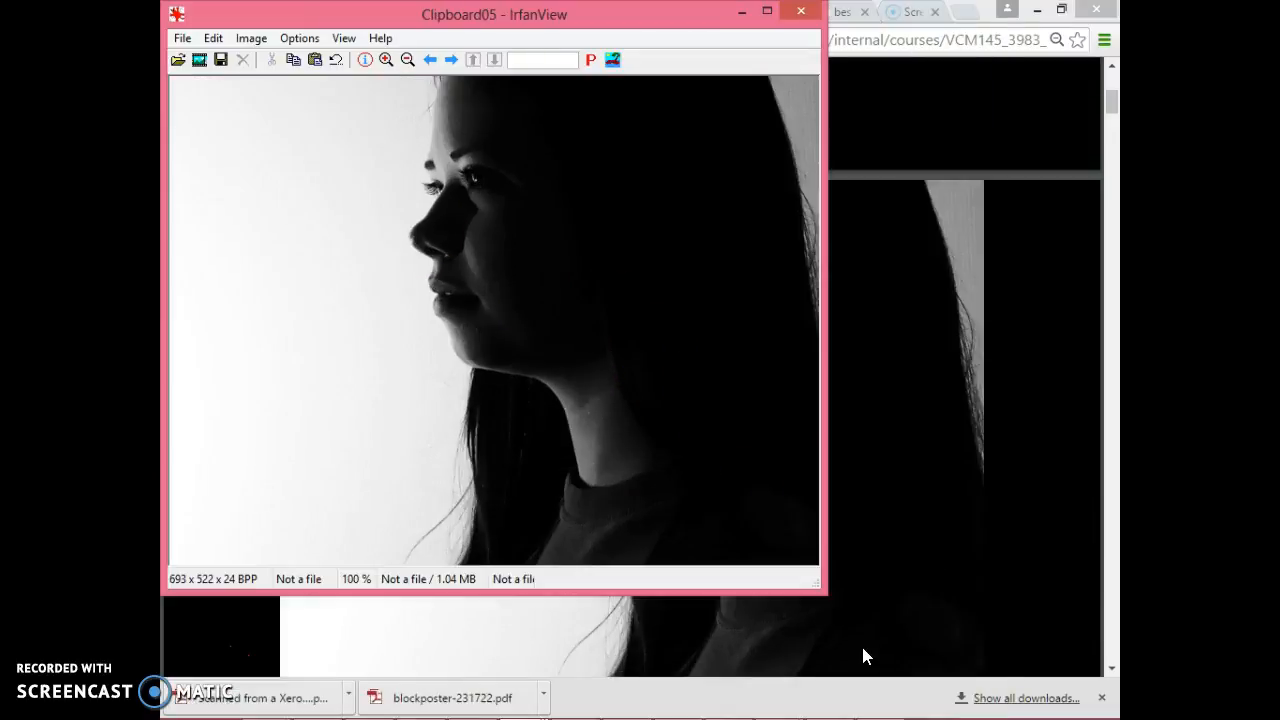
mouse_move(361, 717)
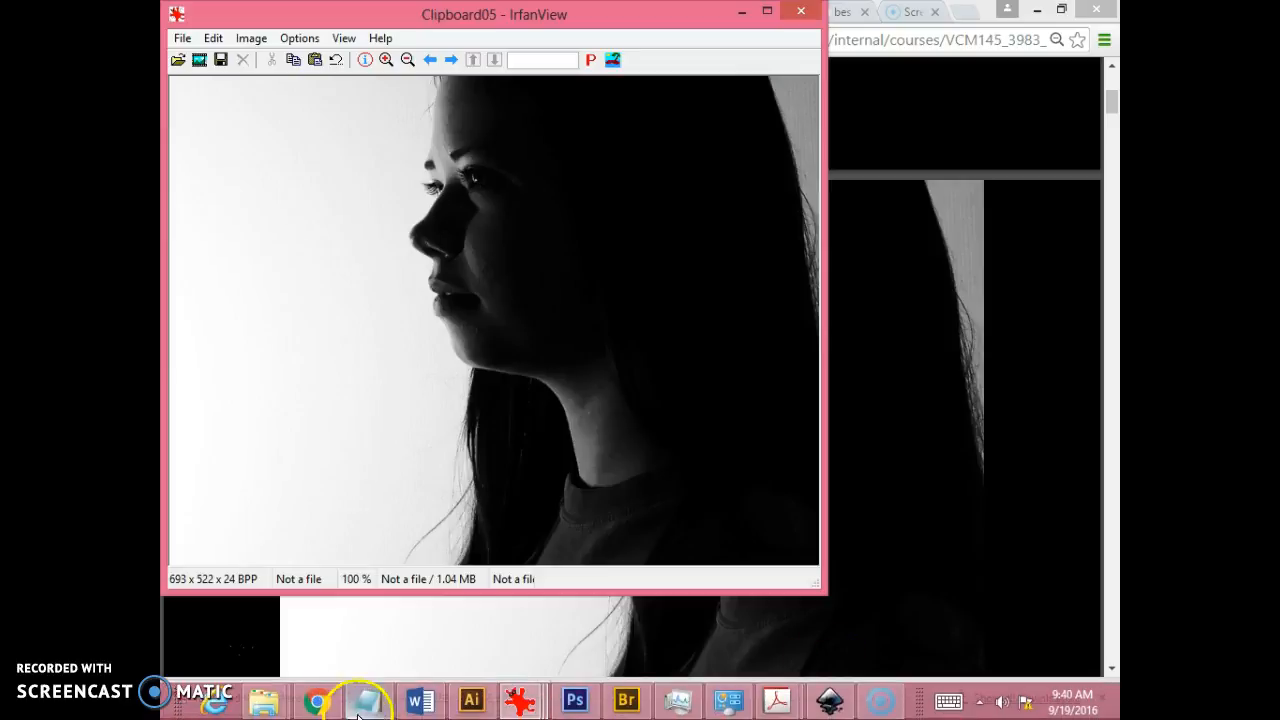
left_click(475, 702)
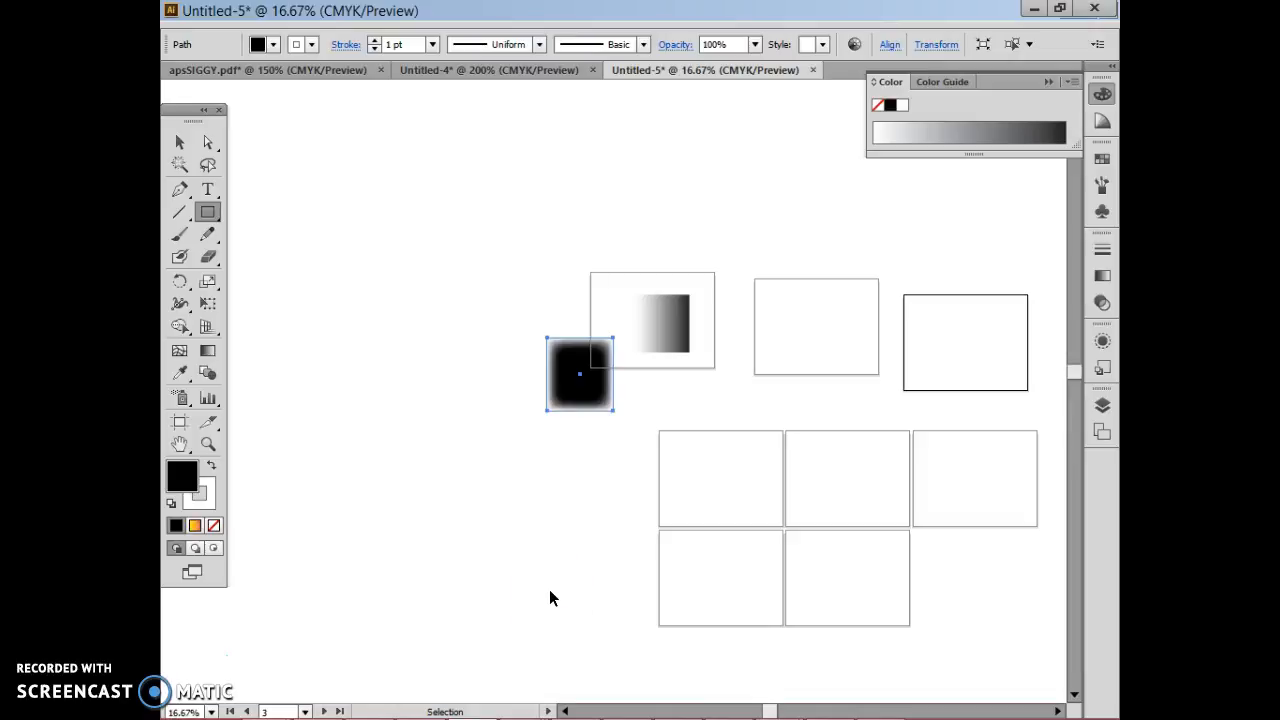
Paste the cropped profile portrait into the Untitled-5 collage, then return to Chrome
key("ctrl+v")
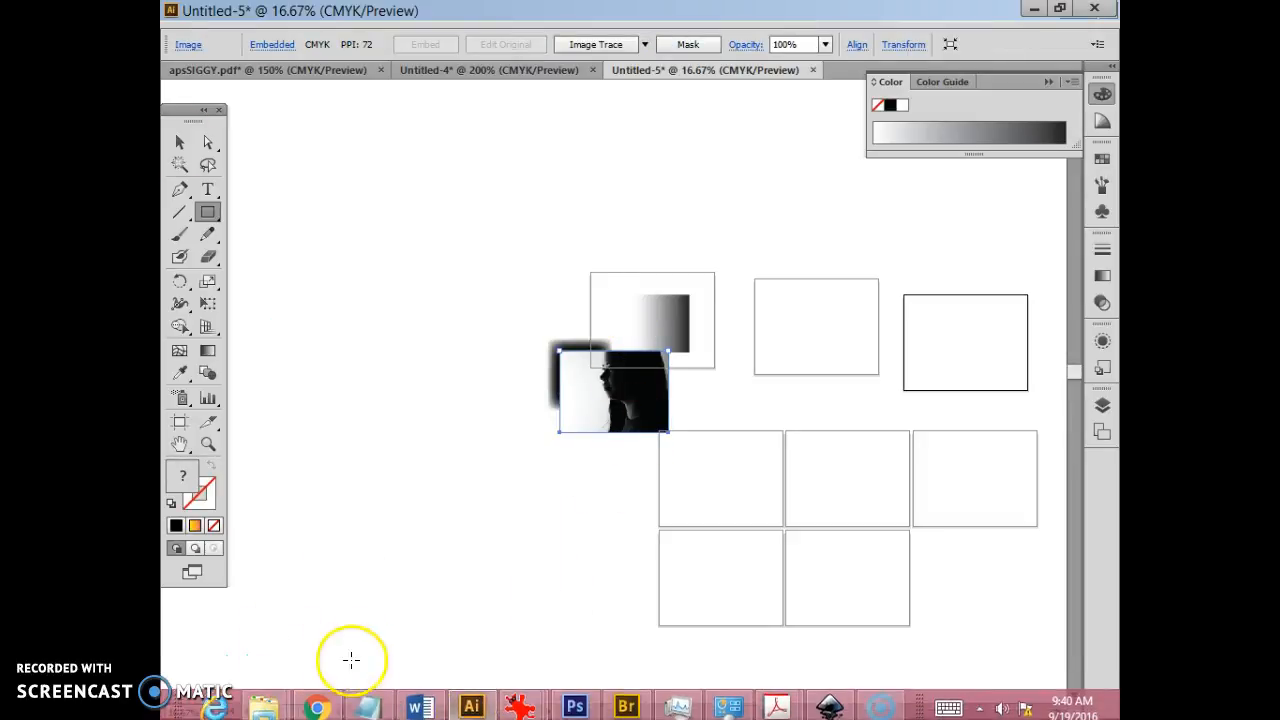
left_click(316, 700)
scroll(429, 186, "up", 2)
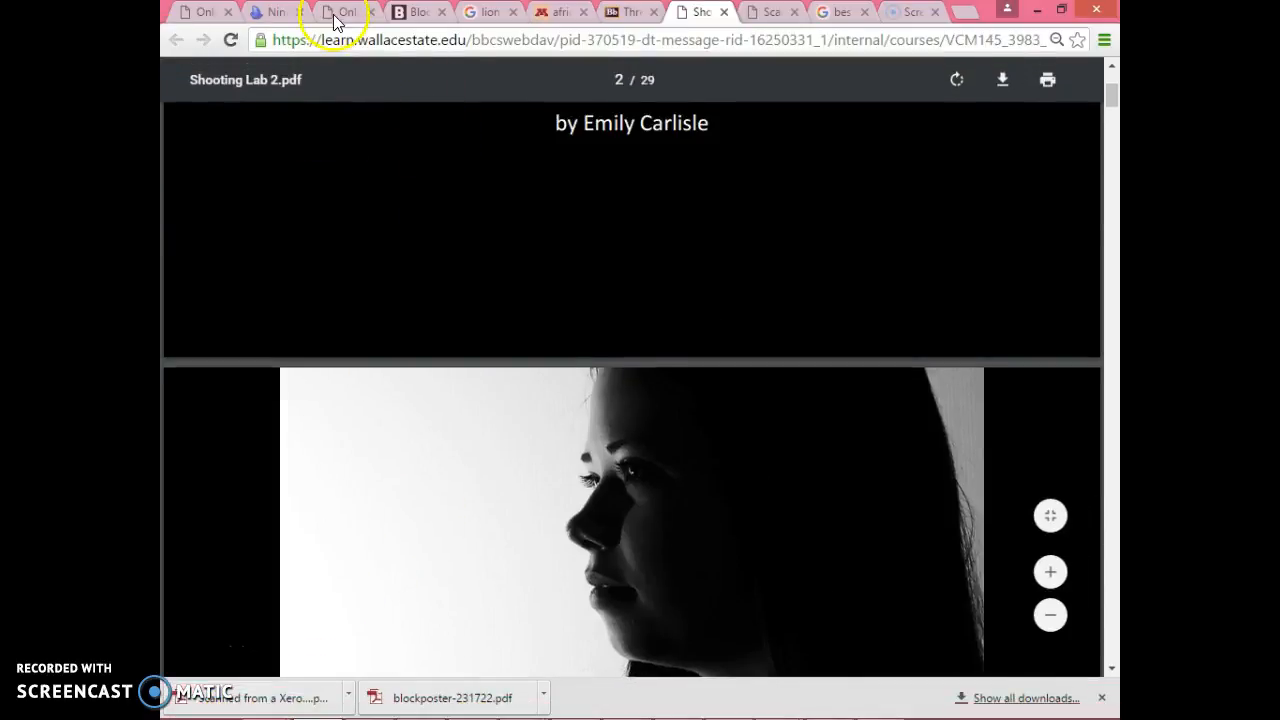
Return to the Photo Shooting Lab 2 forum thread list and look through the monk thread
left_click(621, 13)
scroll(457, 177, "up", 3)
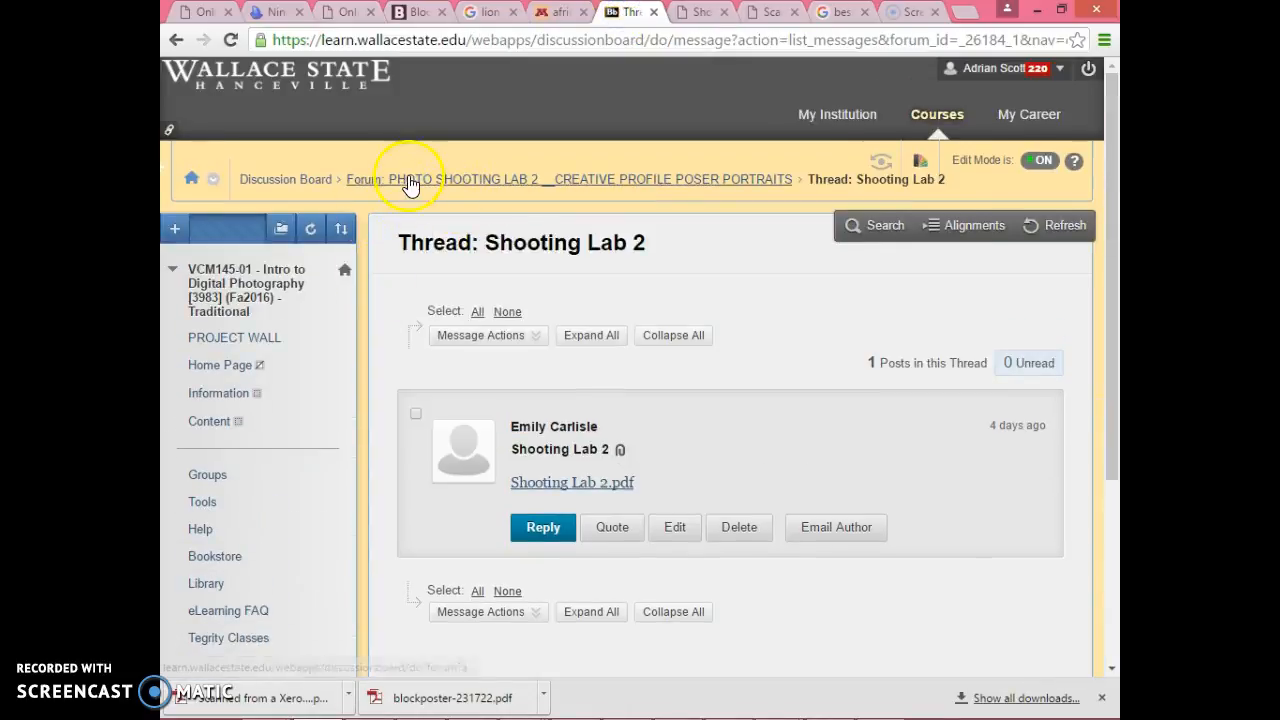
left_click(410, 180)
scroll(474, 322, "down", 2)
scroll(427, 210, "up", 2)
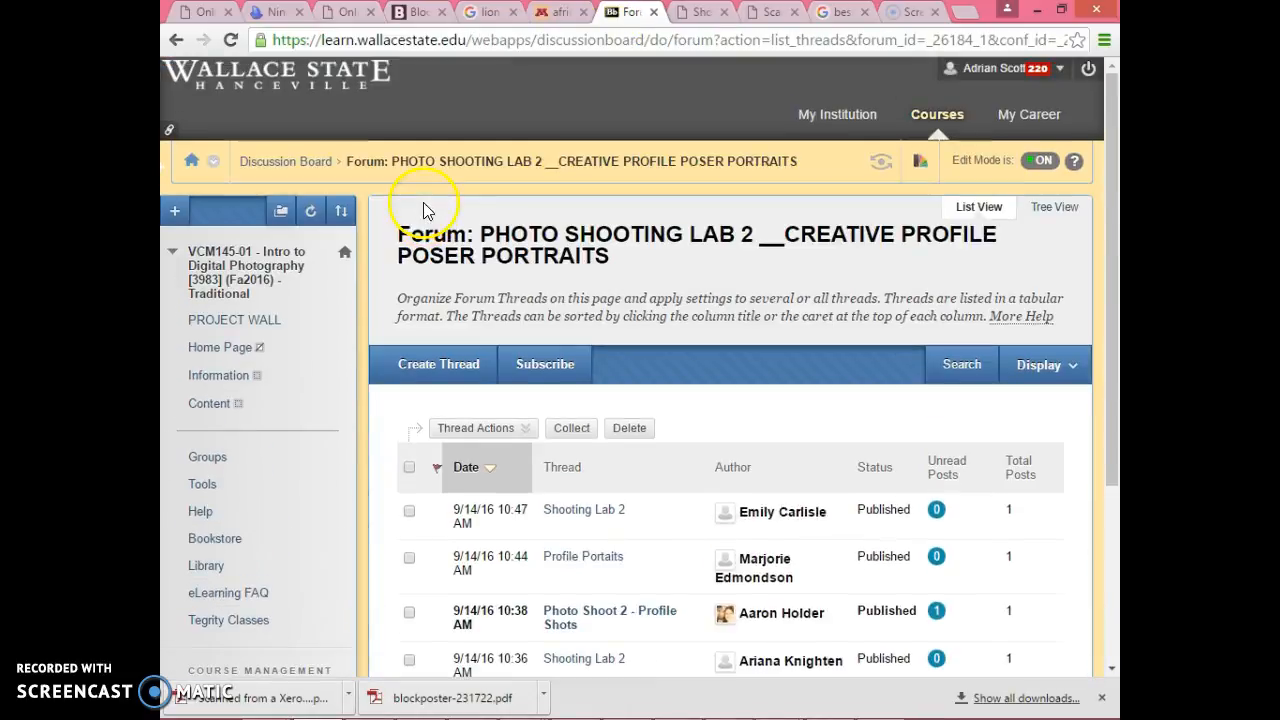
scroll(537, 316, "down", 1)
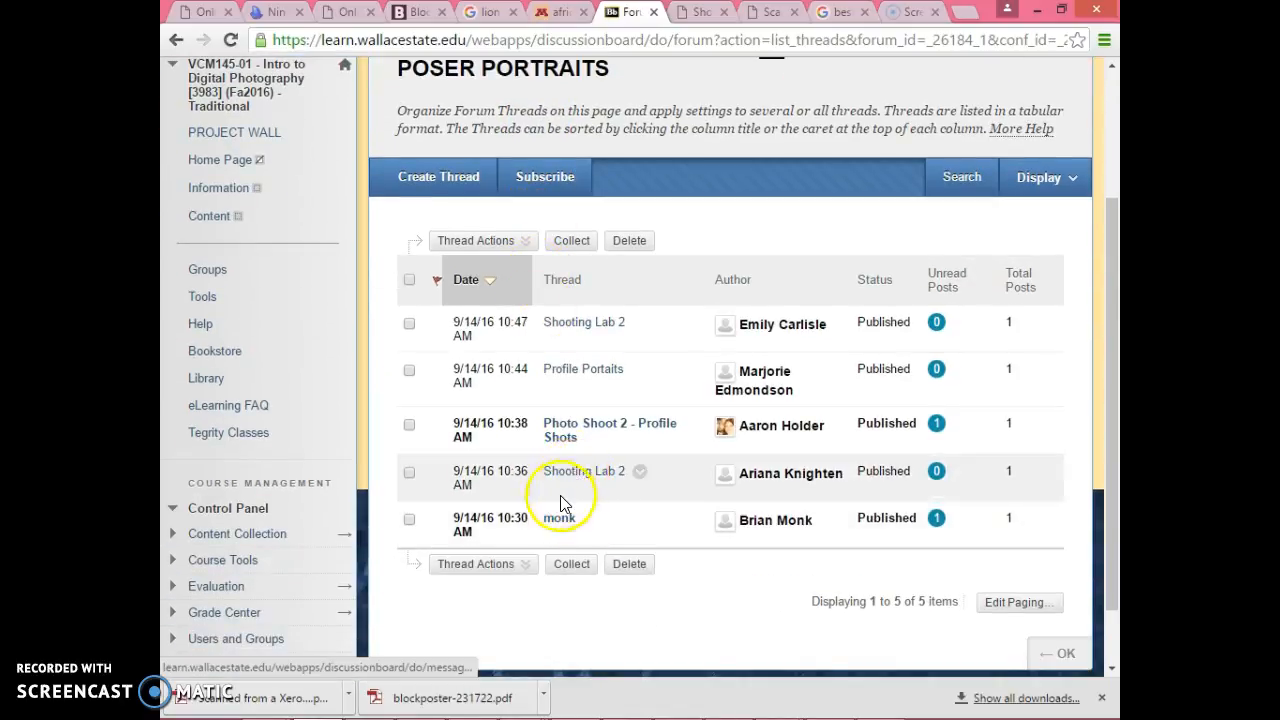
left_click(553, 522)
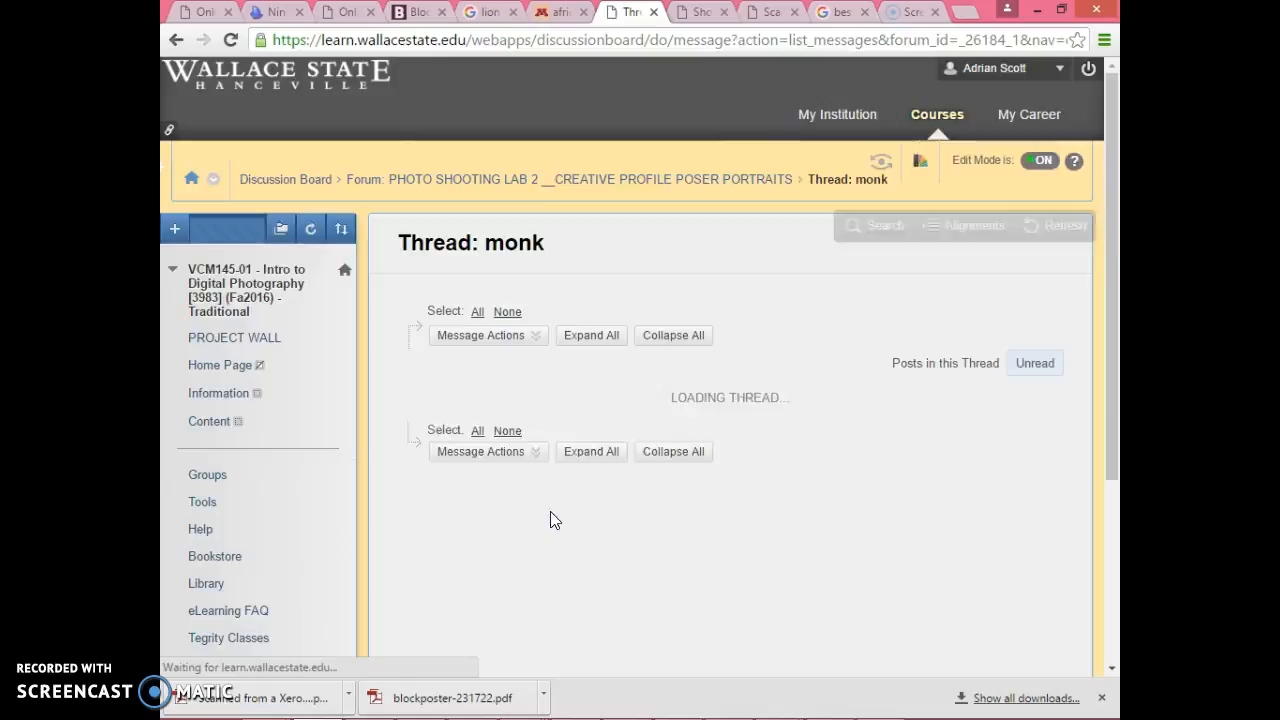
scroll(560, 470, "down", 3)
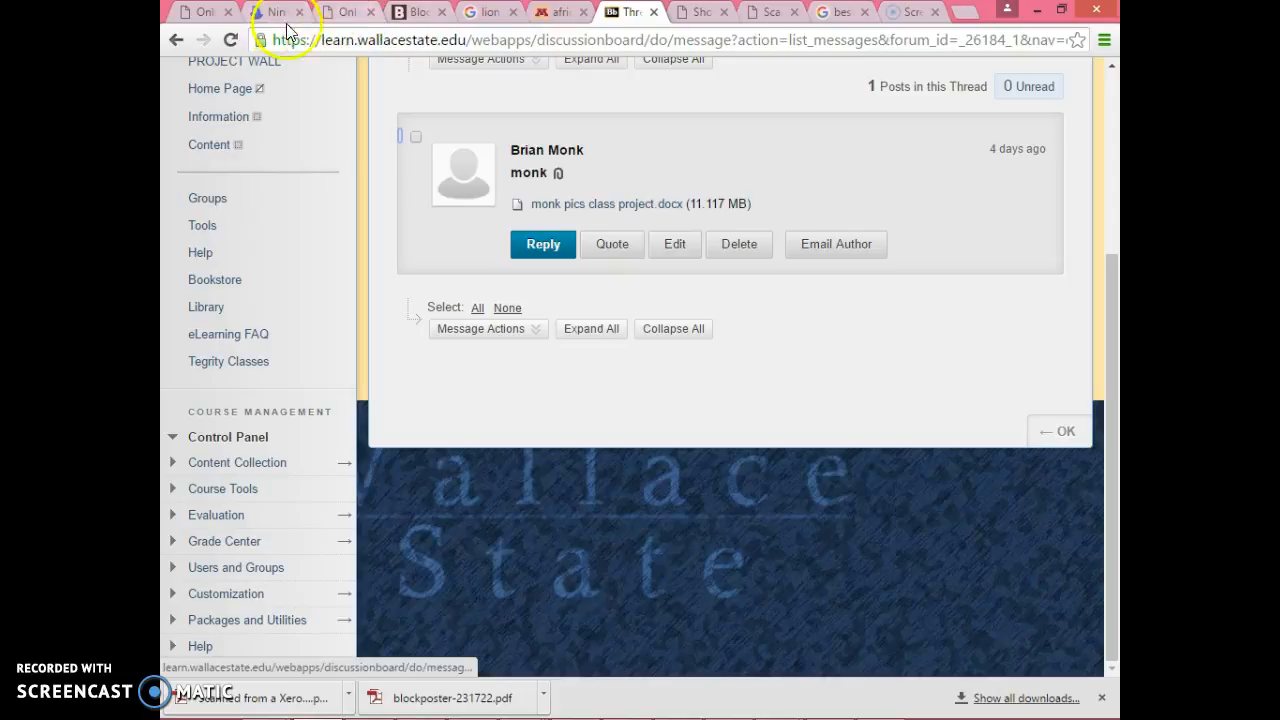
scroll(523, 200, "up", 3)
Open the Profile Portaits thread and its Portait Shooting.pdf attachment
left_click(527, 181)
scroll(640, 495, "down", 1)
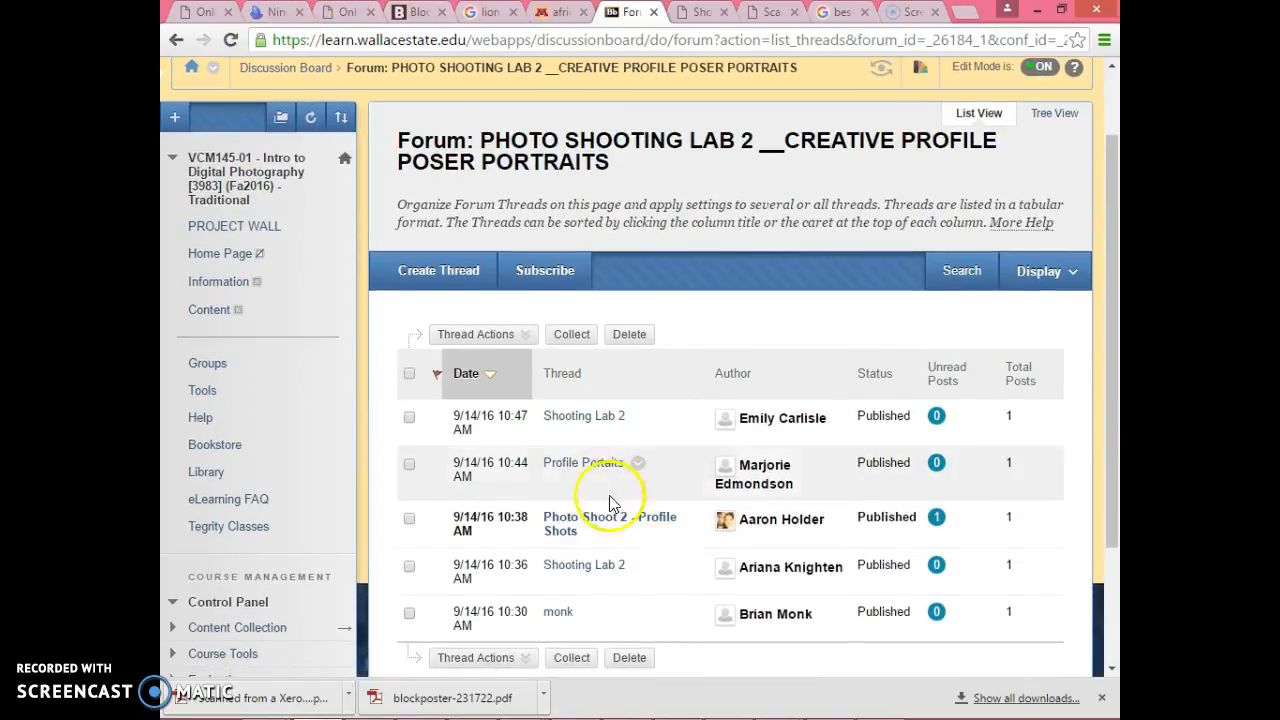
left_click(562, 463)
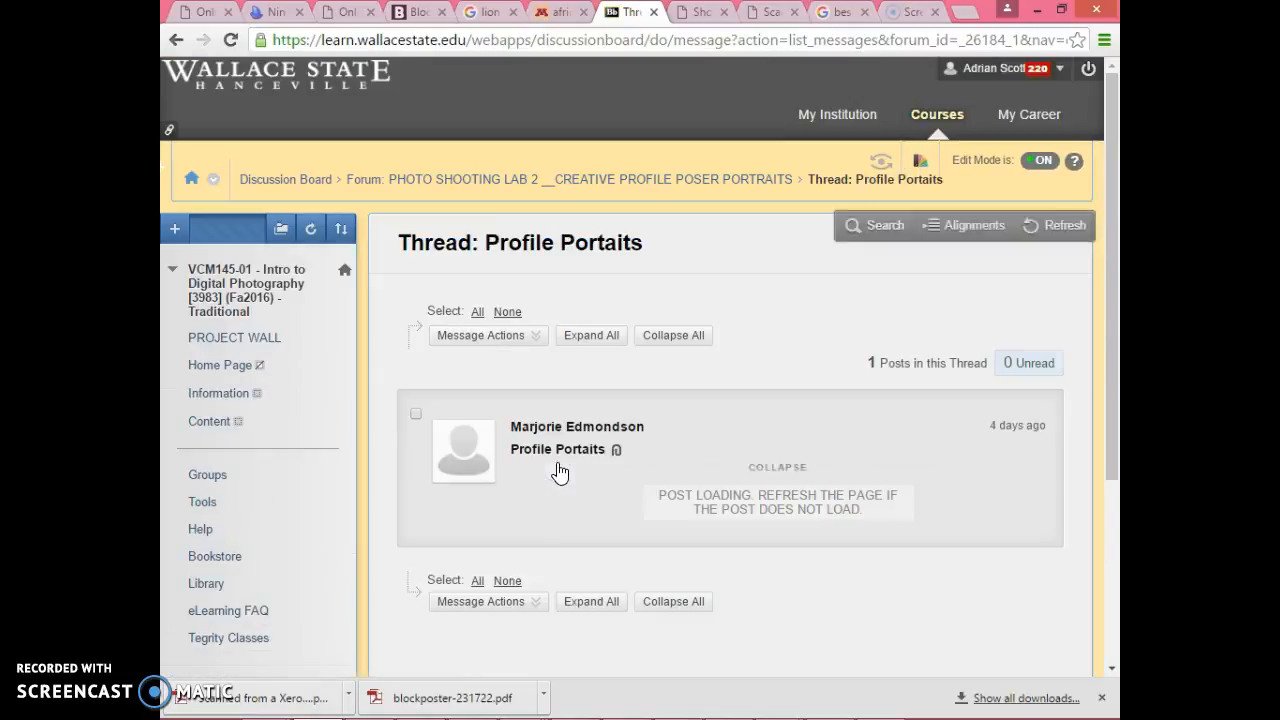
scroll(590, 430, "down", 3)
left_click(523, 212)
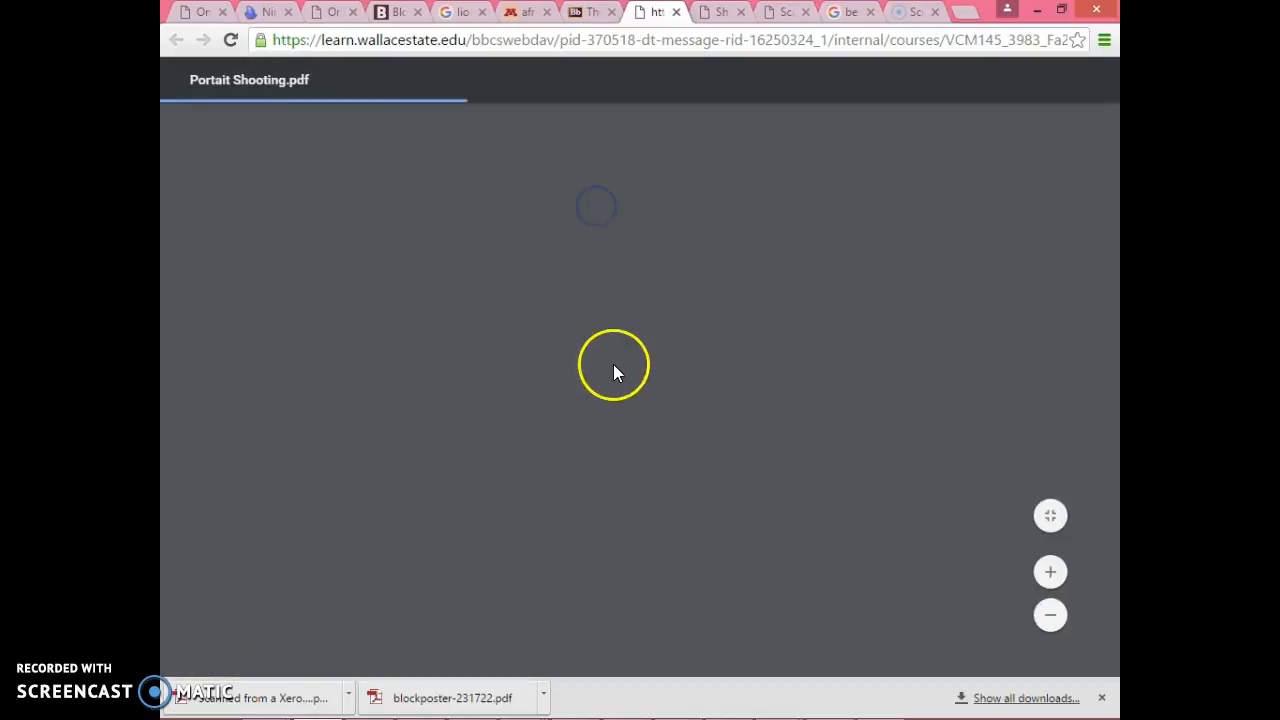
Scroll Portait Shooting.pdf to page 10, the beaded-gourd portrait, then bring back the Clipboard05 image
scroll(610, 368, "down", 15)
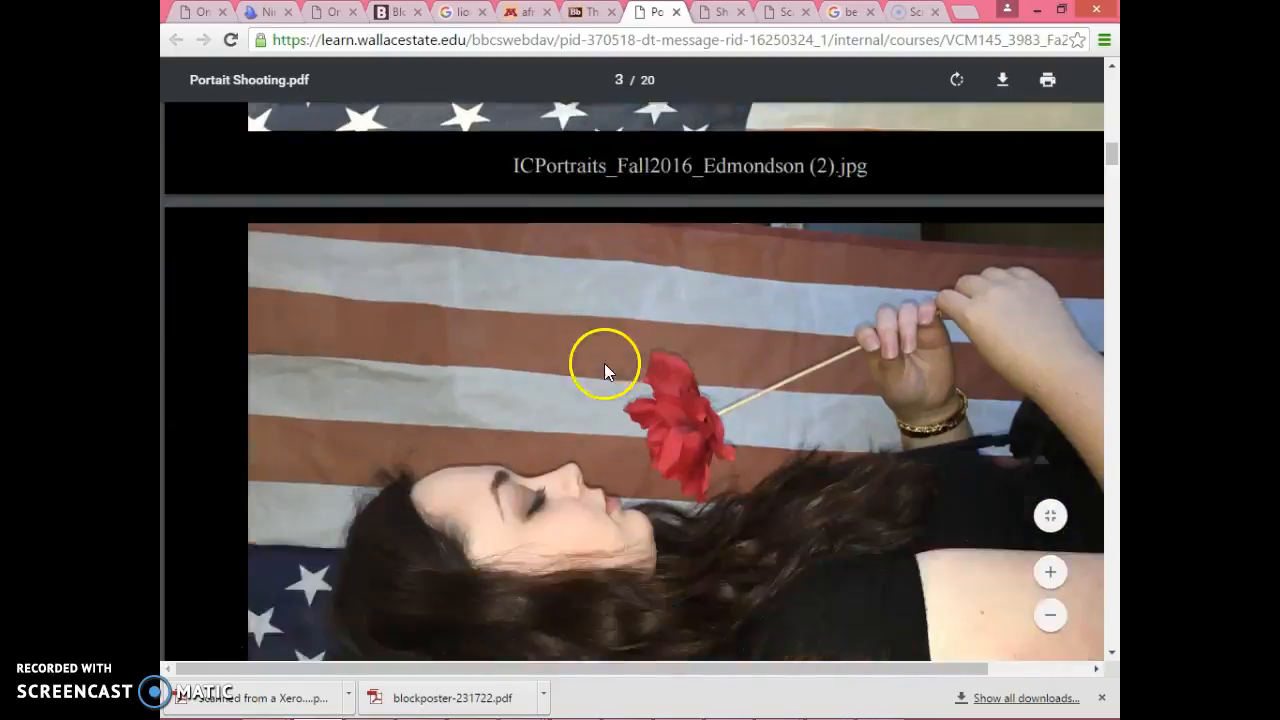
scroll(602, 364, "down", 15)
scroll(597, 373, "down", 15)
scroll(591, 372, "down", 15)
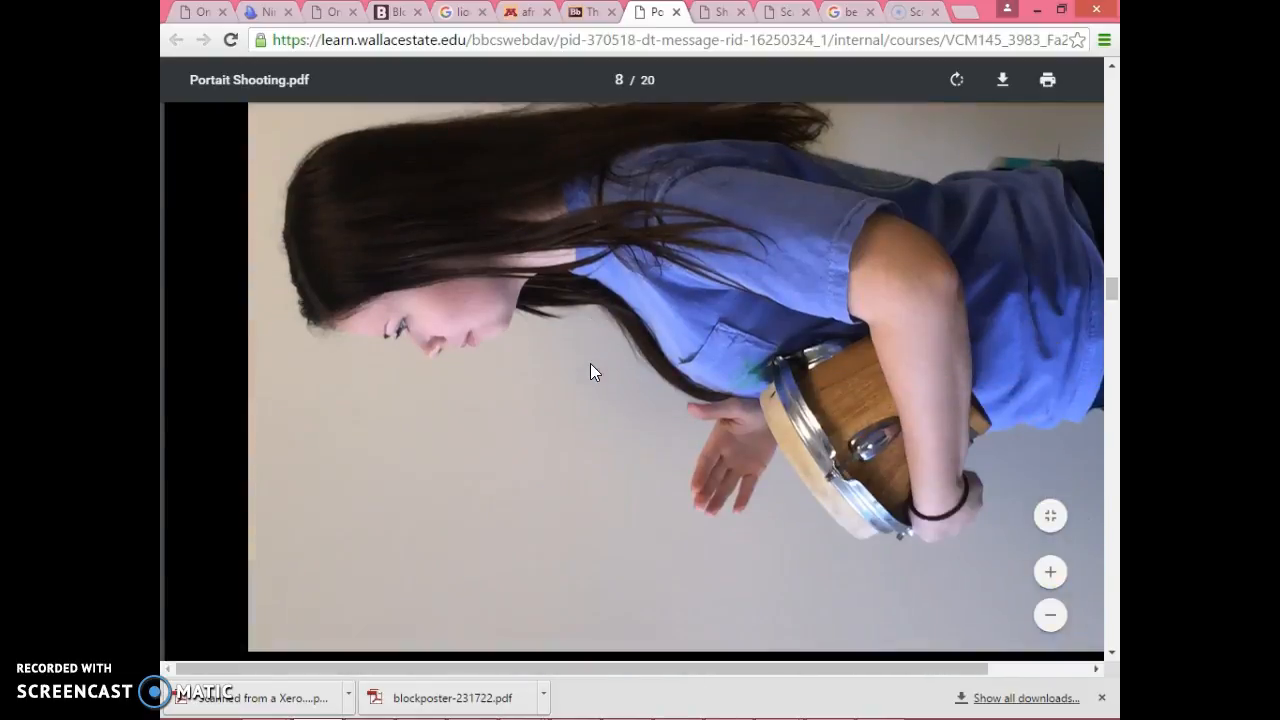
scroll(590, 372, "down", 15)
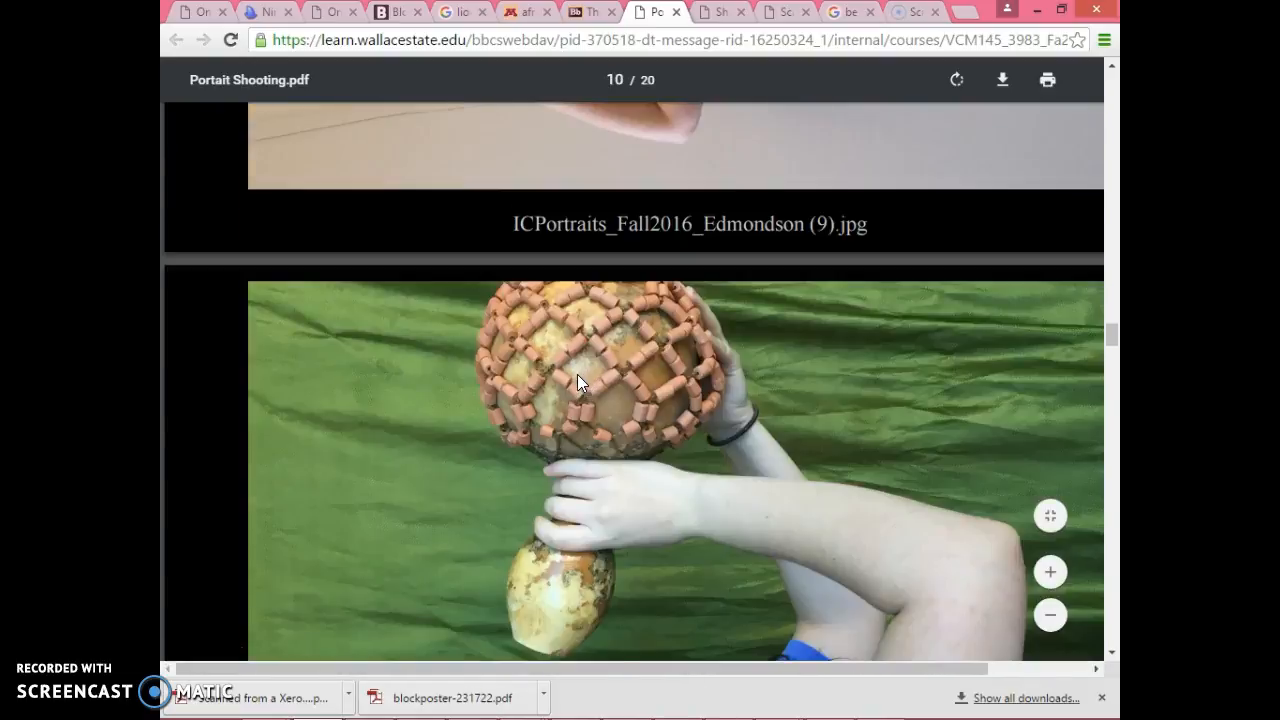
scroll(577, 383, "down", 4)
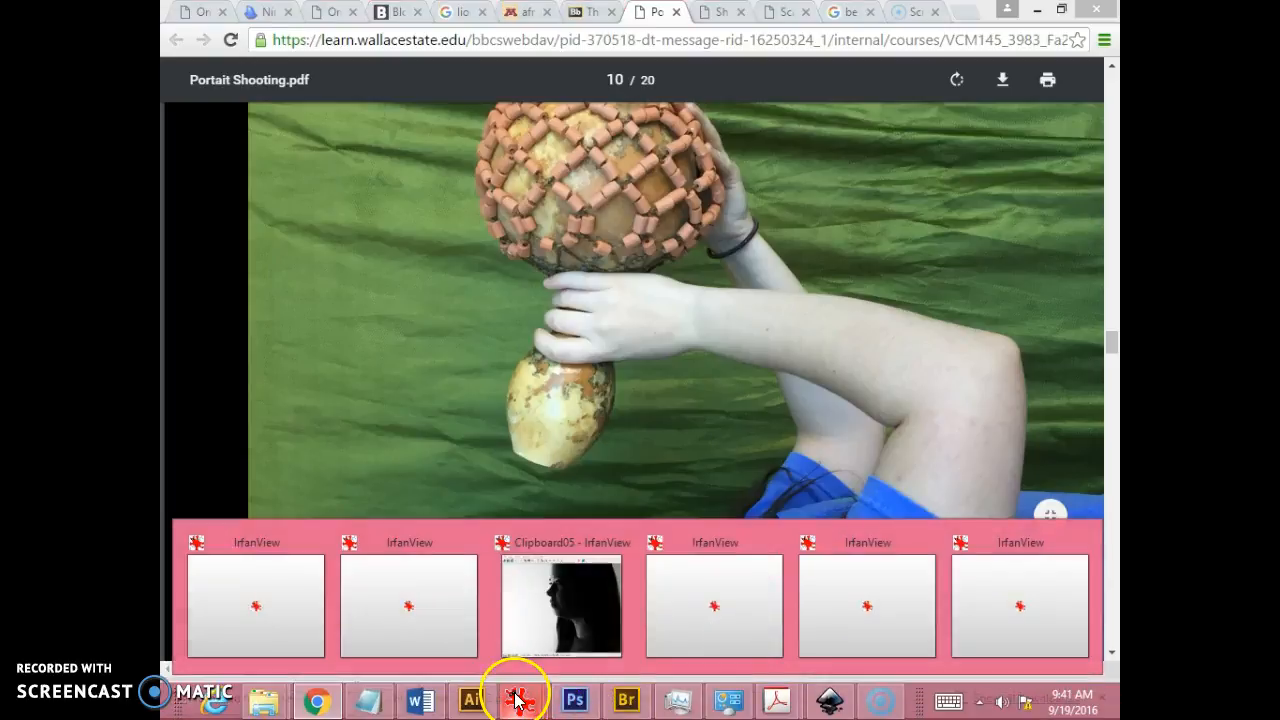
left_click(560, 625)
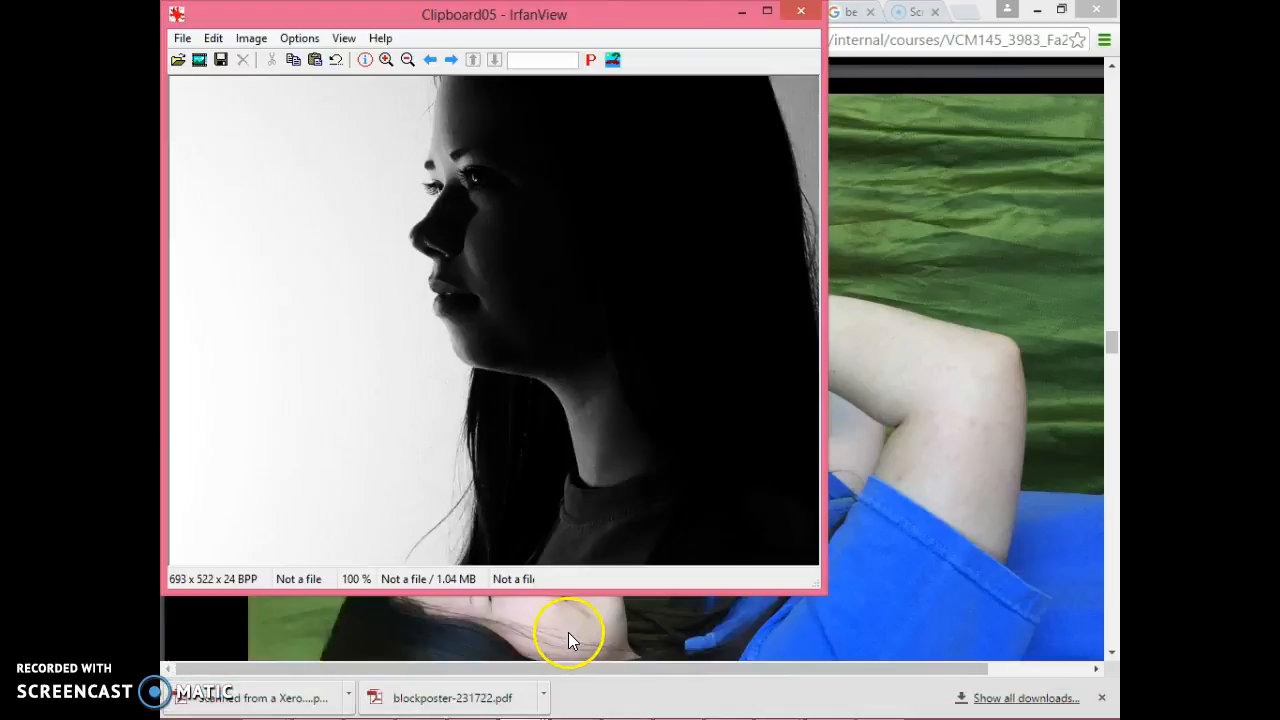
Paste the new screenshot, crop it to the 790 × 574 gourd portrait, and paste it into Untitled-5
key("ctrl+v")
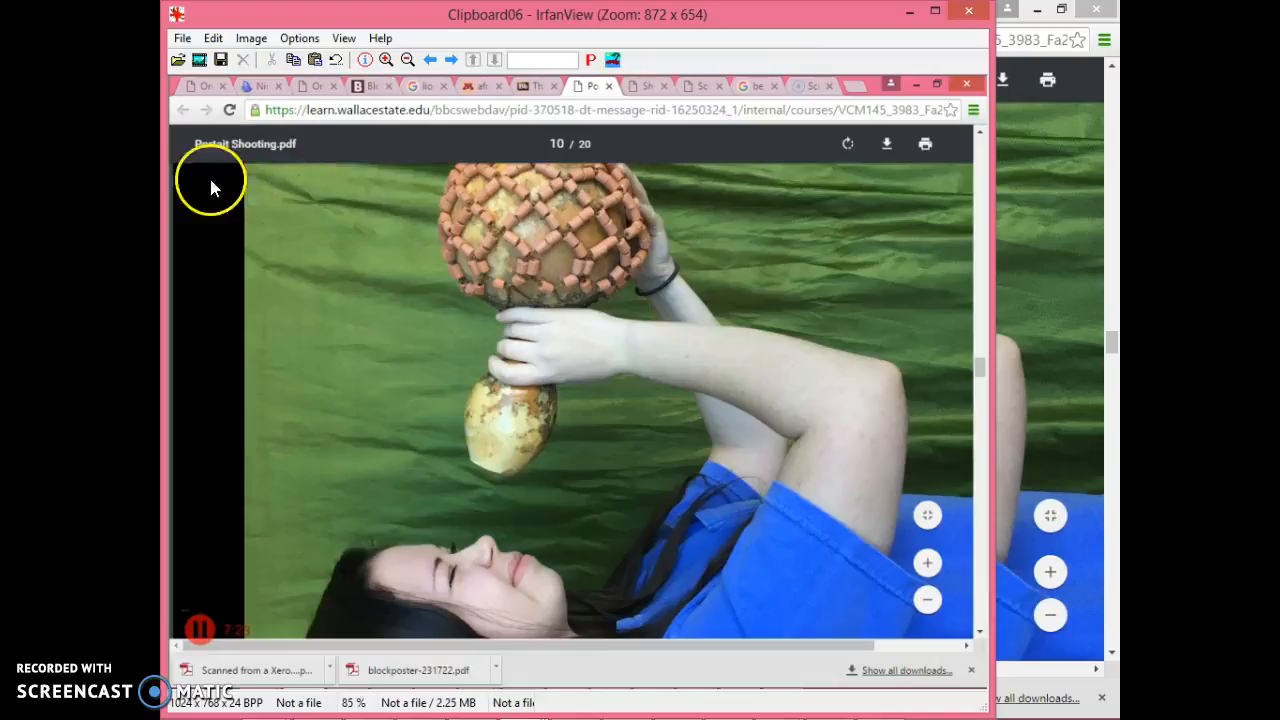
left_click_drag(267, 179, 898, 632)
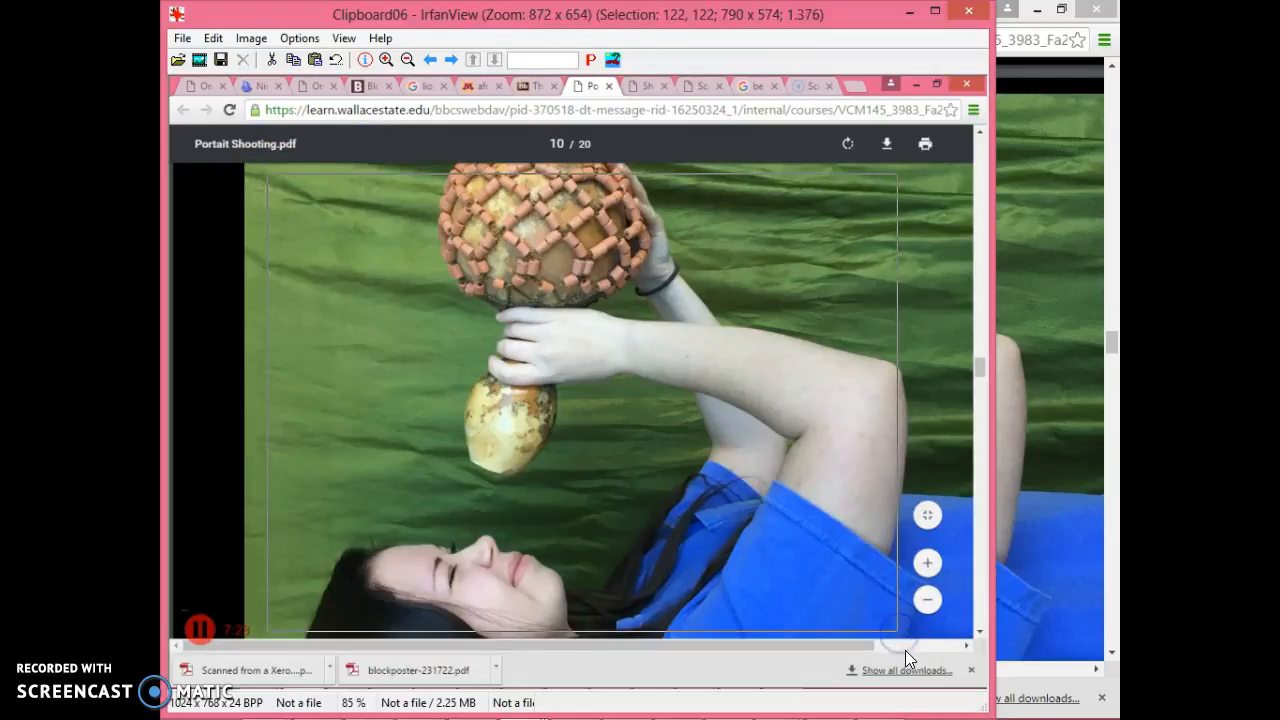
key("ctrl+y")
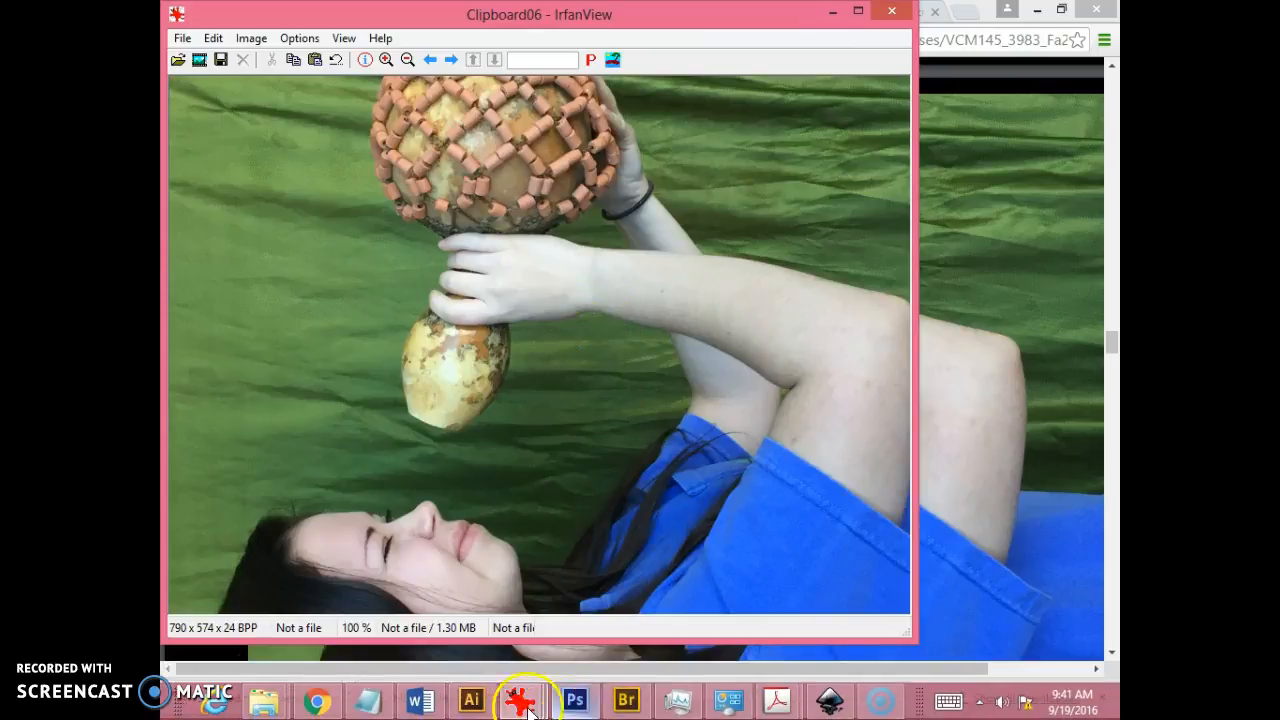
left_click(471, 700)
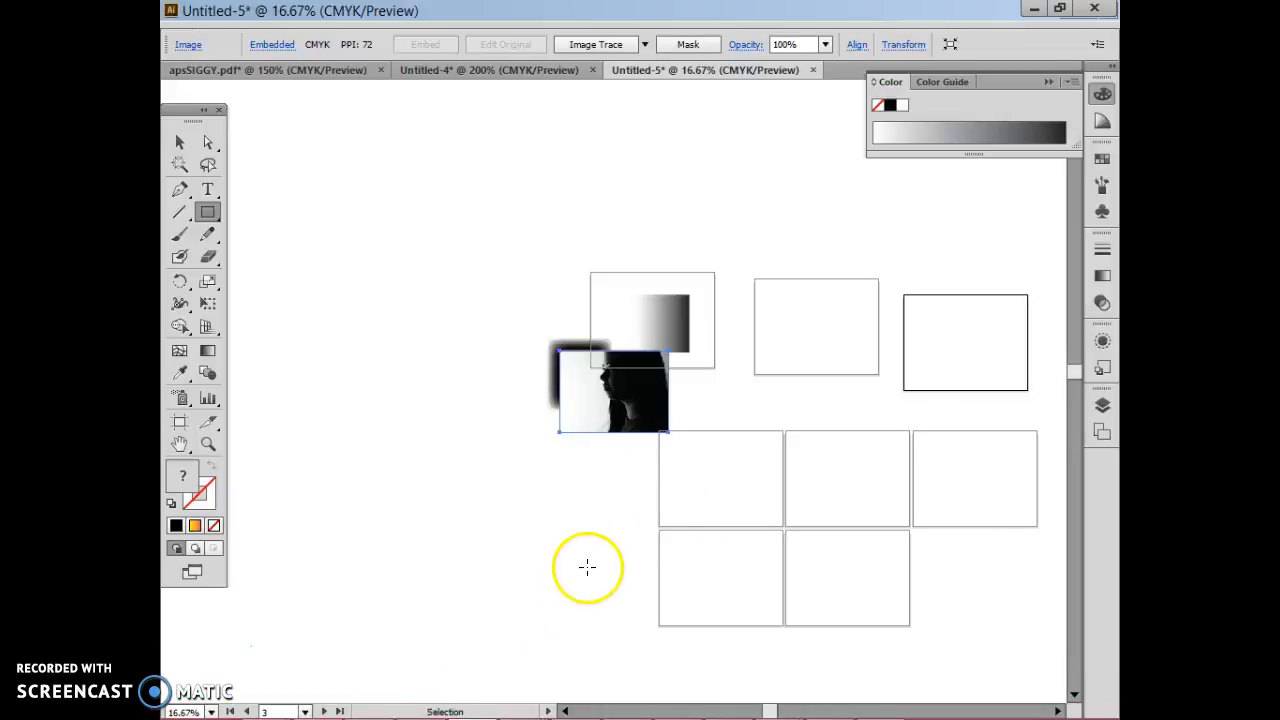
key("ctrl+v")
mouse_move(463, 718)
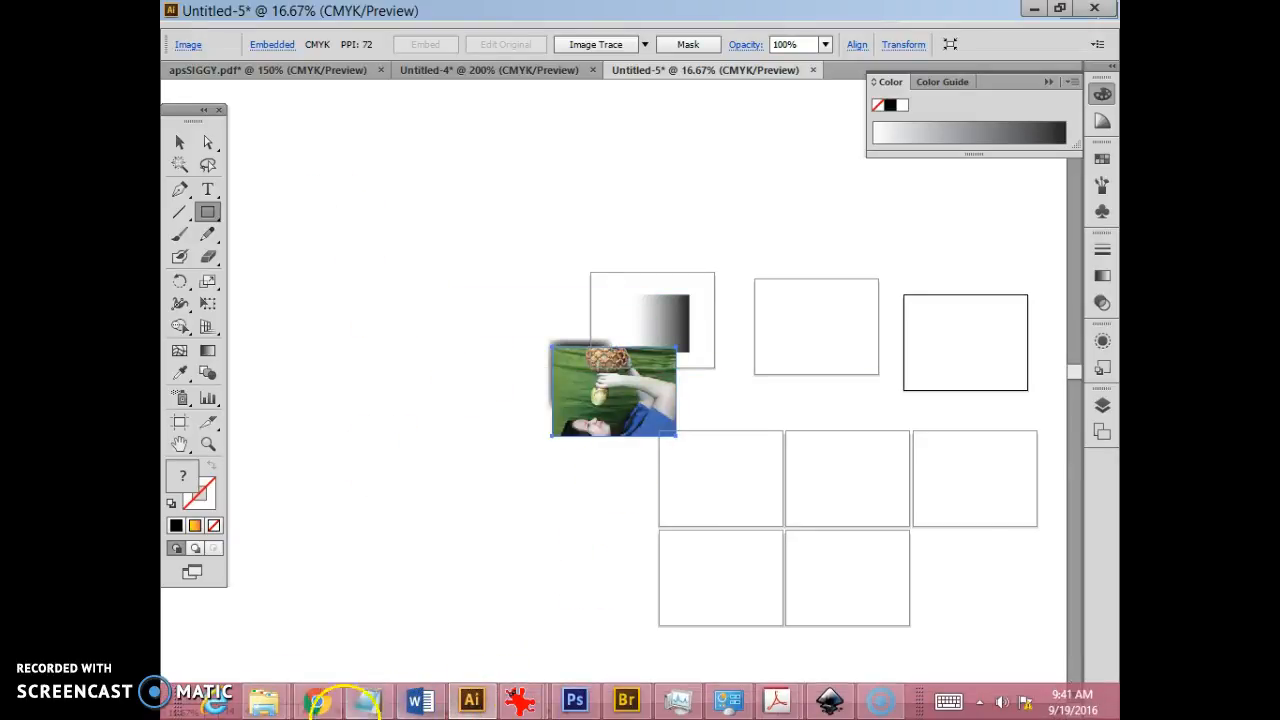
Scroll Portait Shooting.pdf to page 13 so the whole wooden-figure portrait shows
mouse_move(313, 703)
left_click(334, 634)
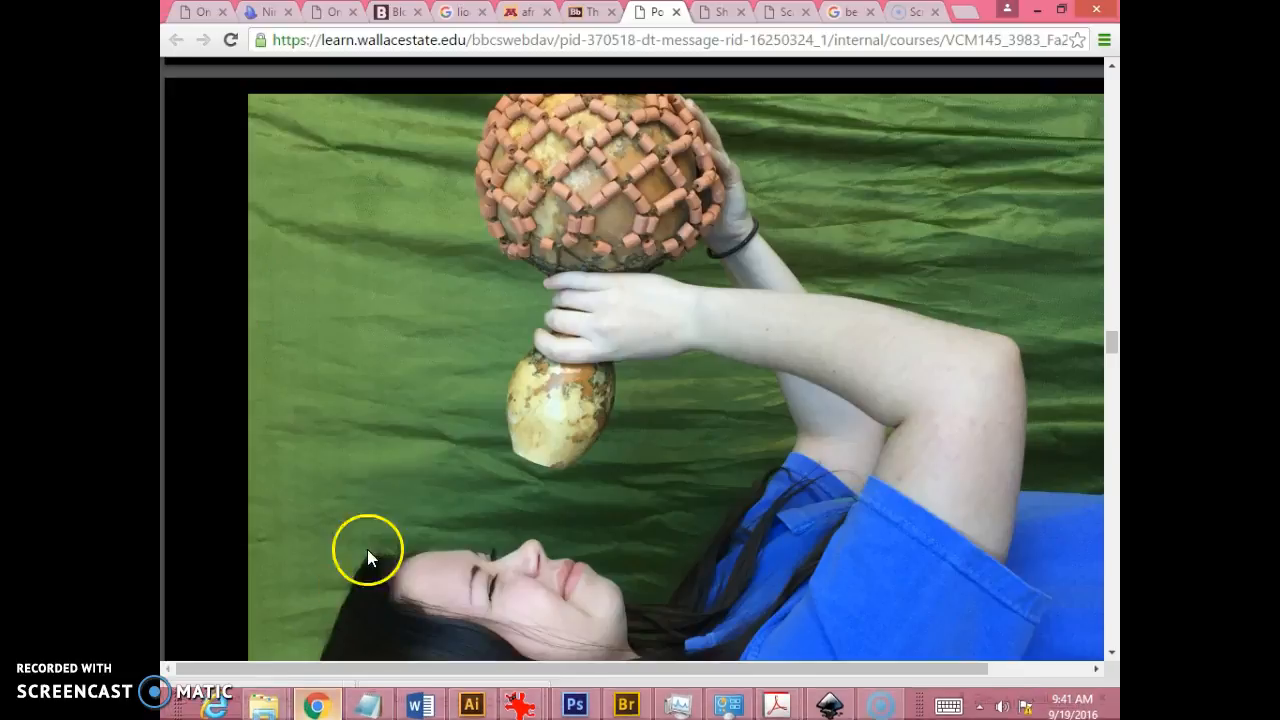
scroll(646, 360, "down", 15)
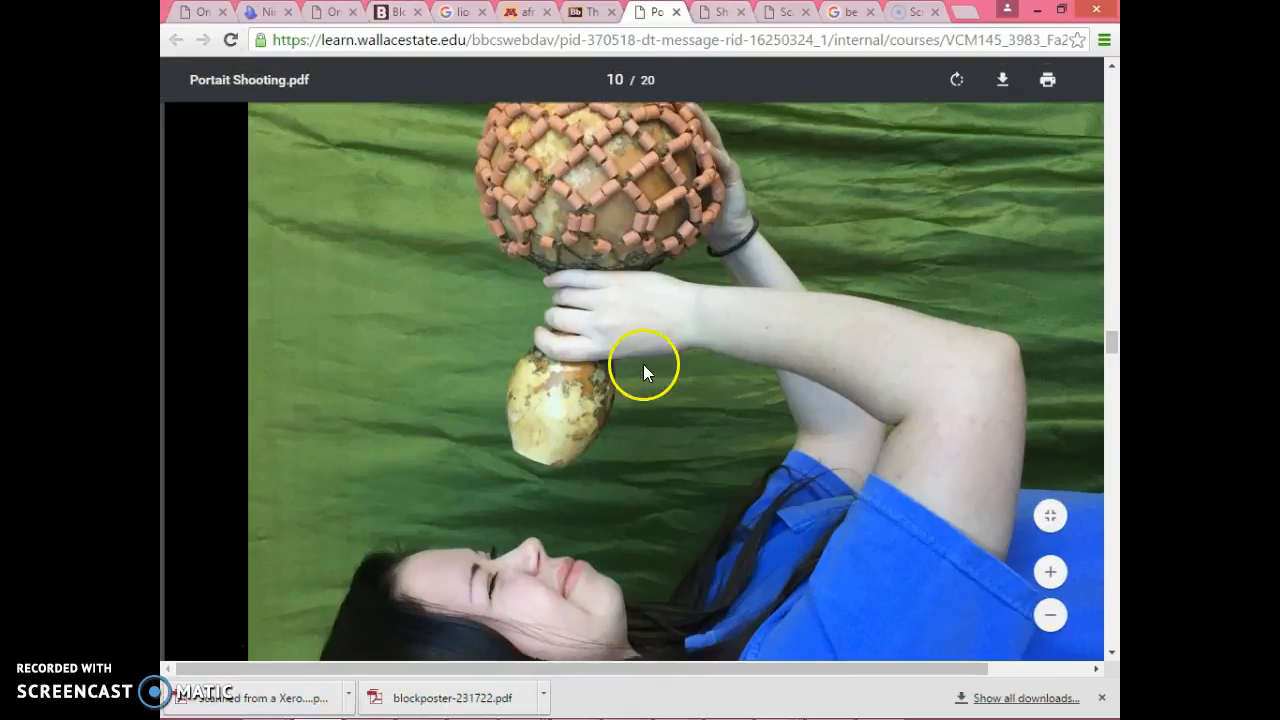
scroll(646, 363, "down", 4)
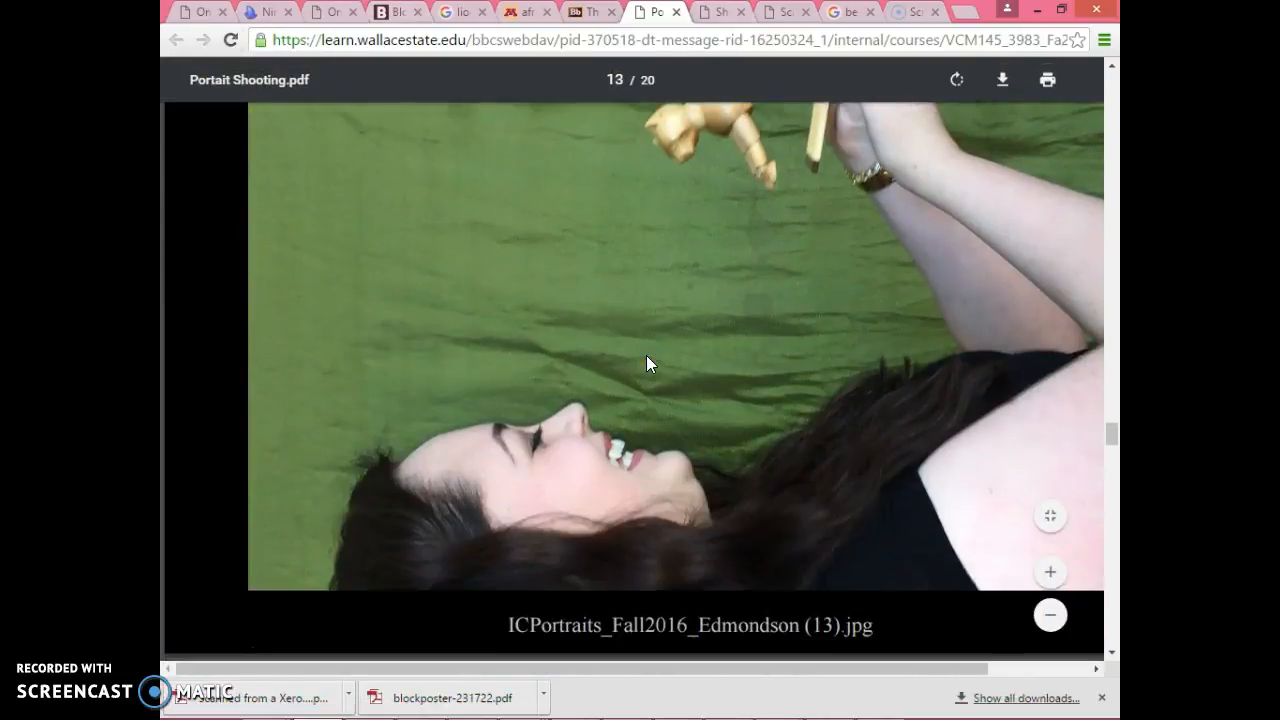
scroll(644, 364, "up", 1)
scroll(667, 370, "down", 2)
scroll(668, 373, "up", 1)
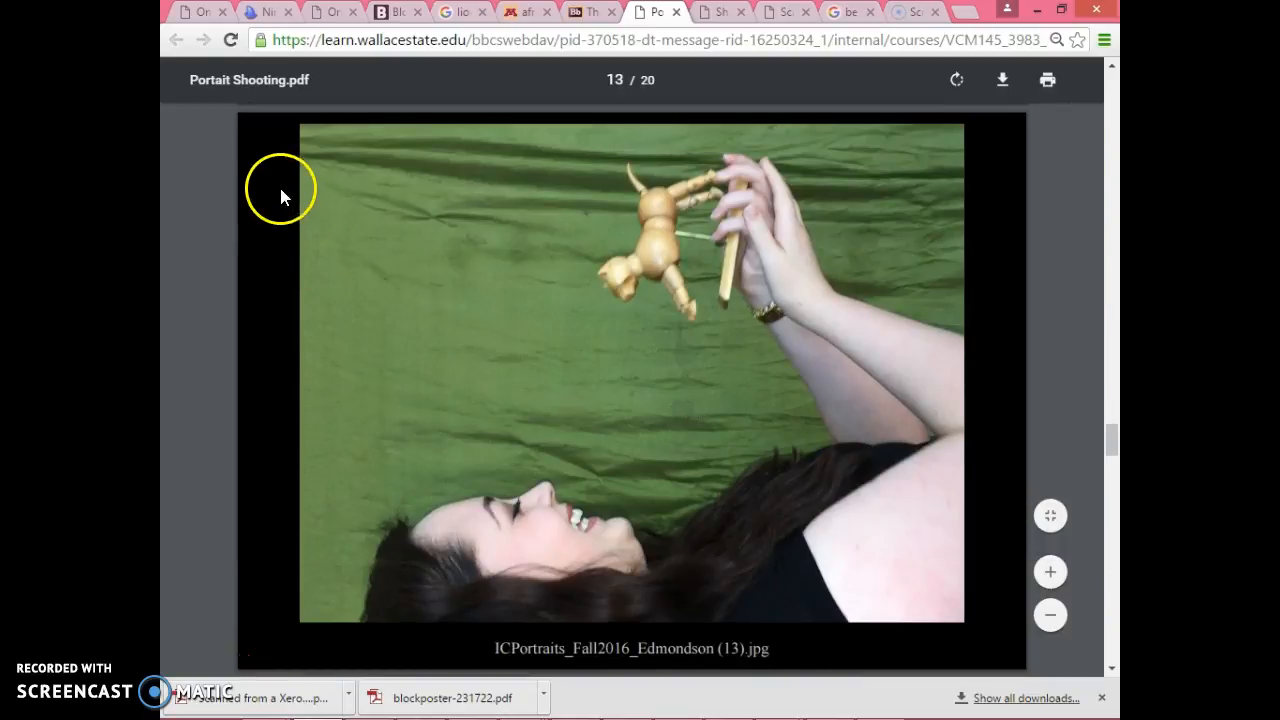
mouse_move(322, 714)
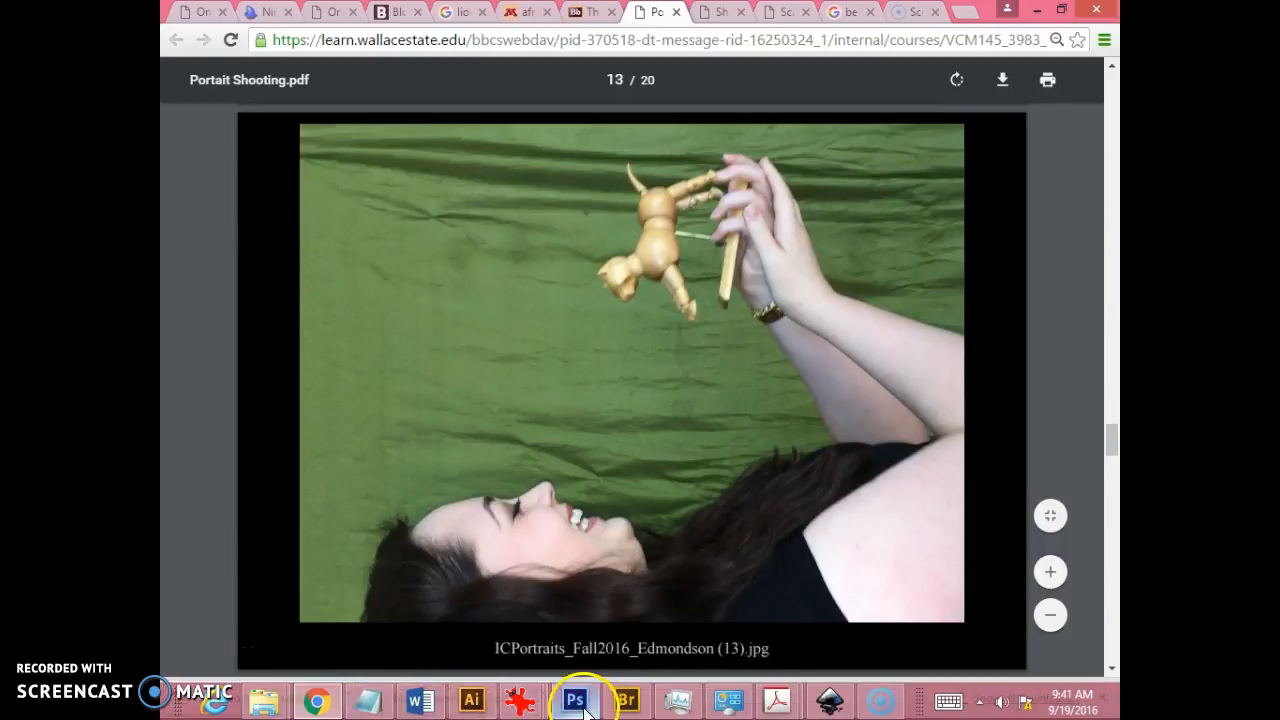
mouse_move(515, 700)
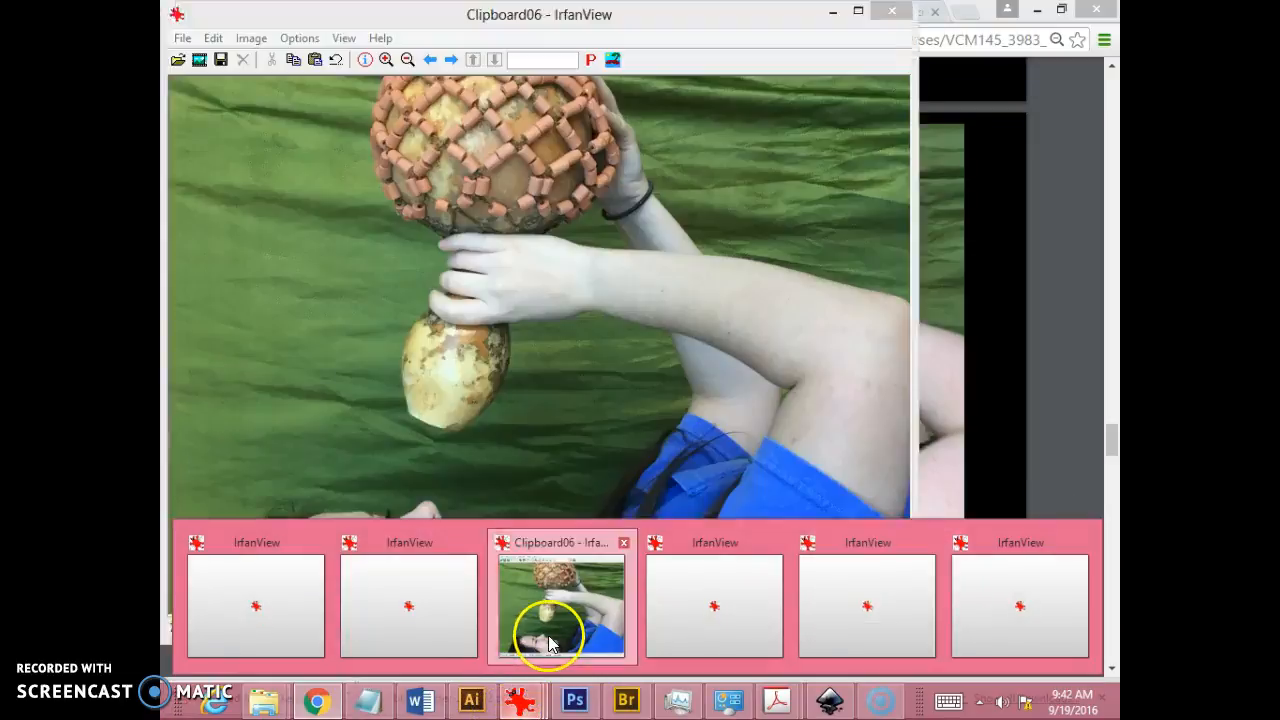
Paste the screenshot into IrfanView and crop it to the 621 × 521 mannequin portrait
left_click(543, 628)
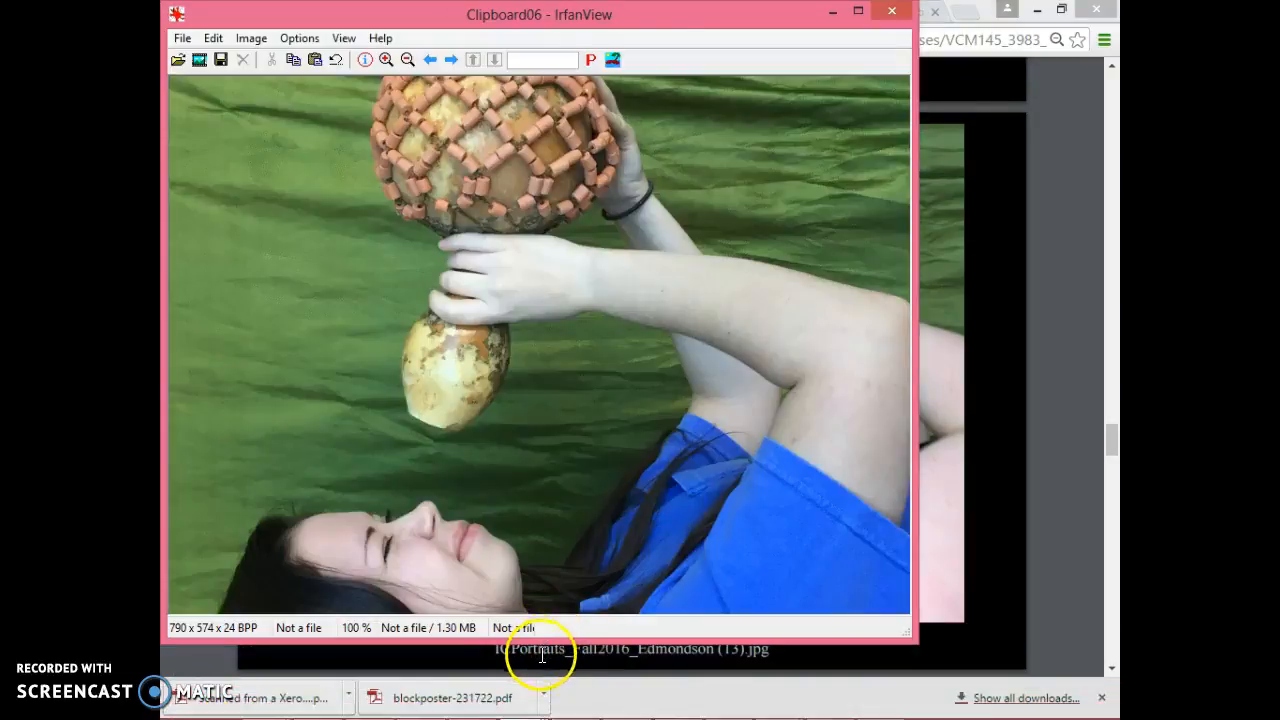
key("ctrl+v")
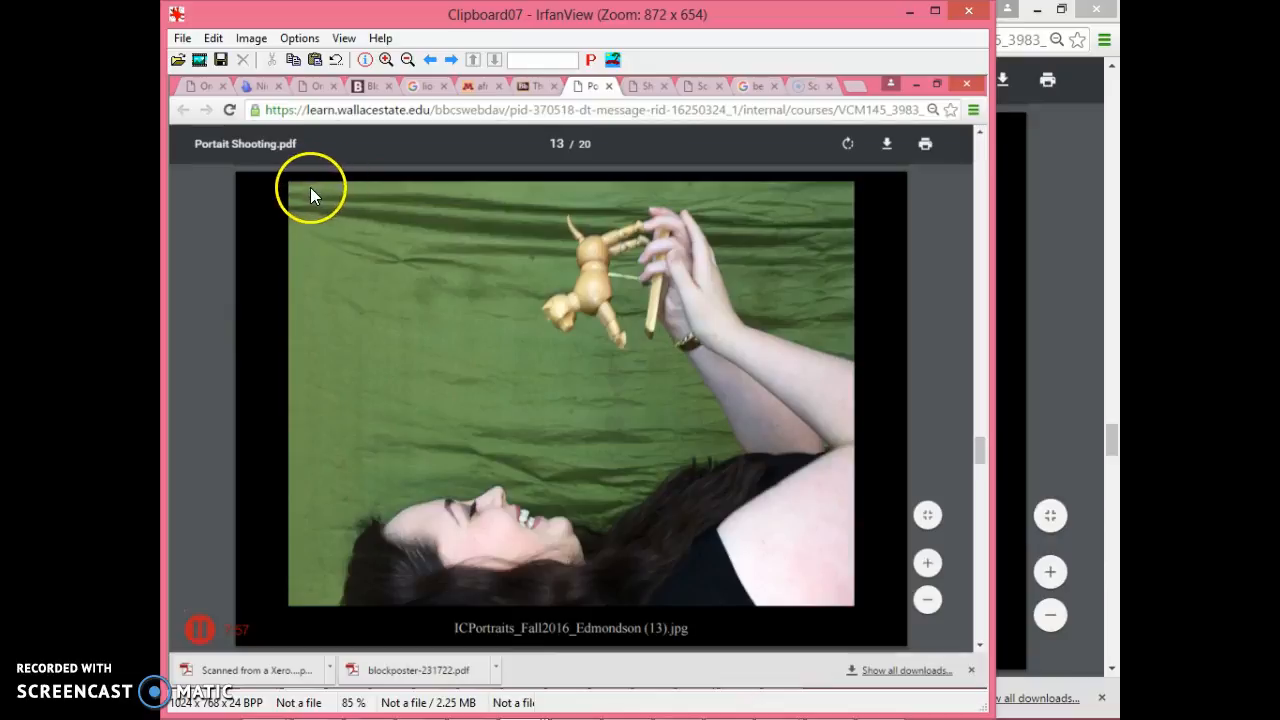
left_click_drag(305, 186, 799, 600)
key("ctrl+y")
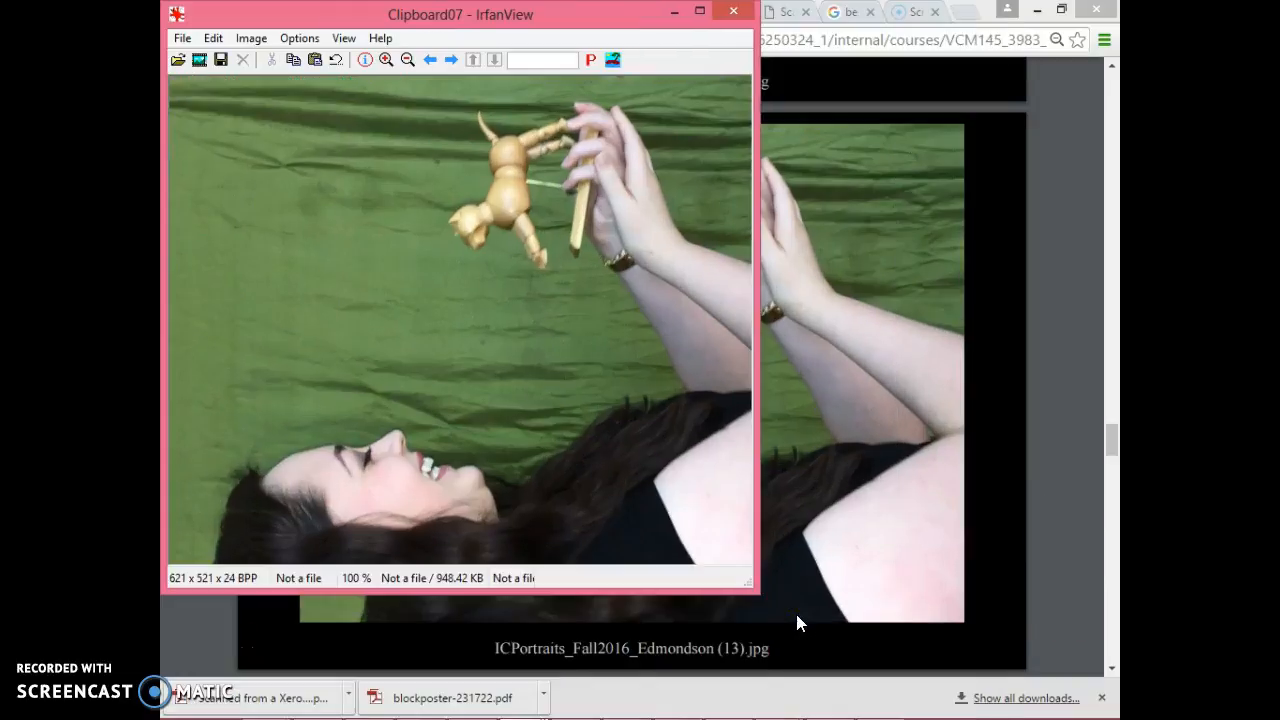
mouse_move(235, 712)
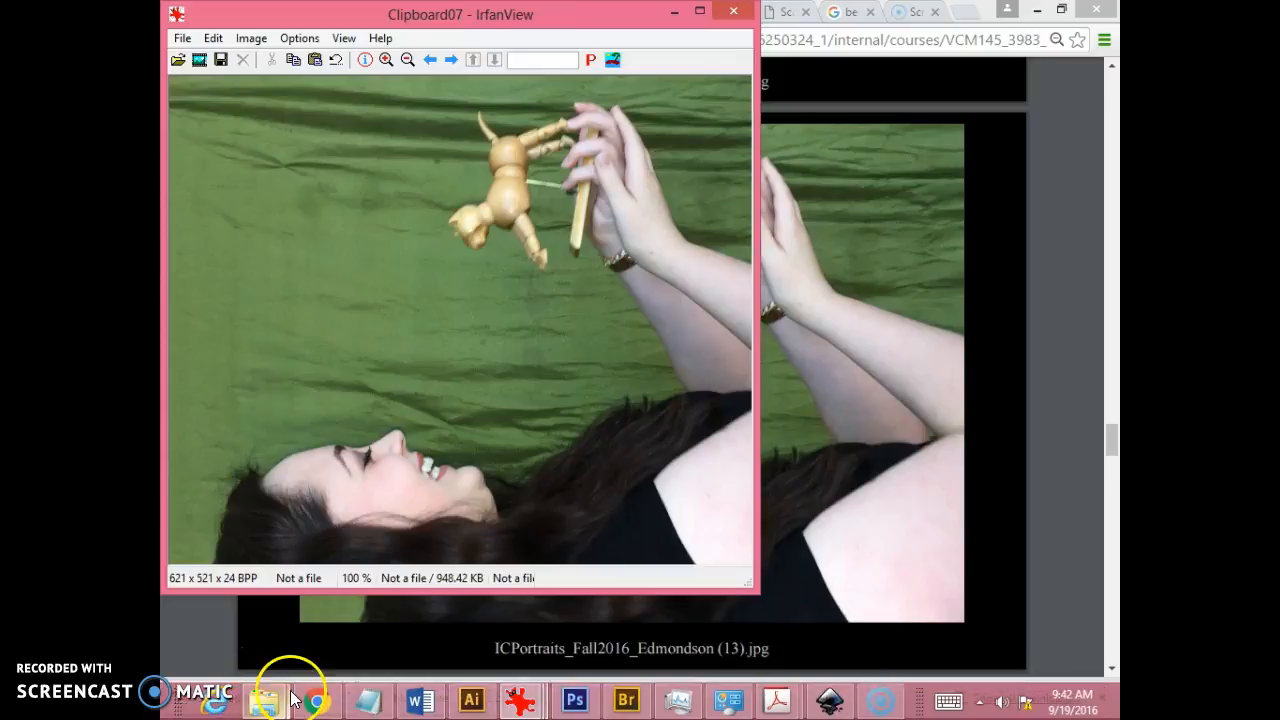
left_click(470, 703)
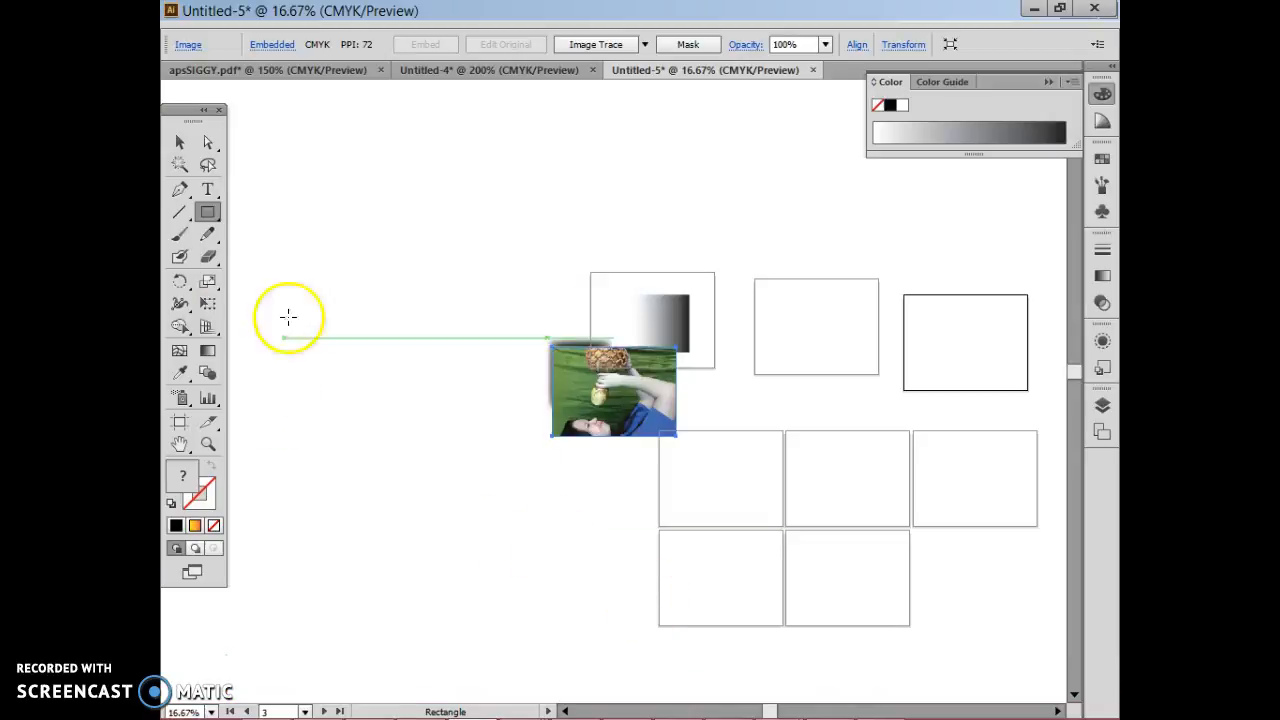
Paste the mannequin portrait and arrange it, the gourd portrait and the black square on the canvas
left_click(180, 140)
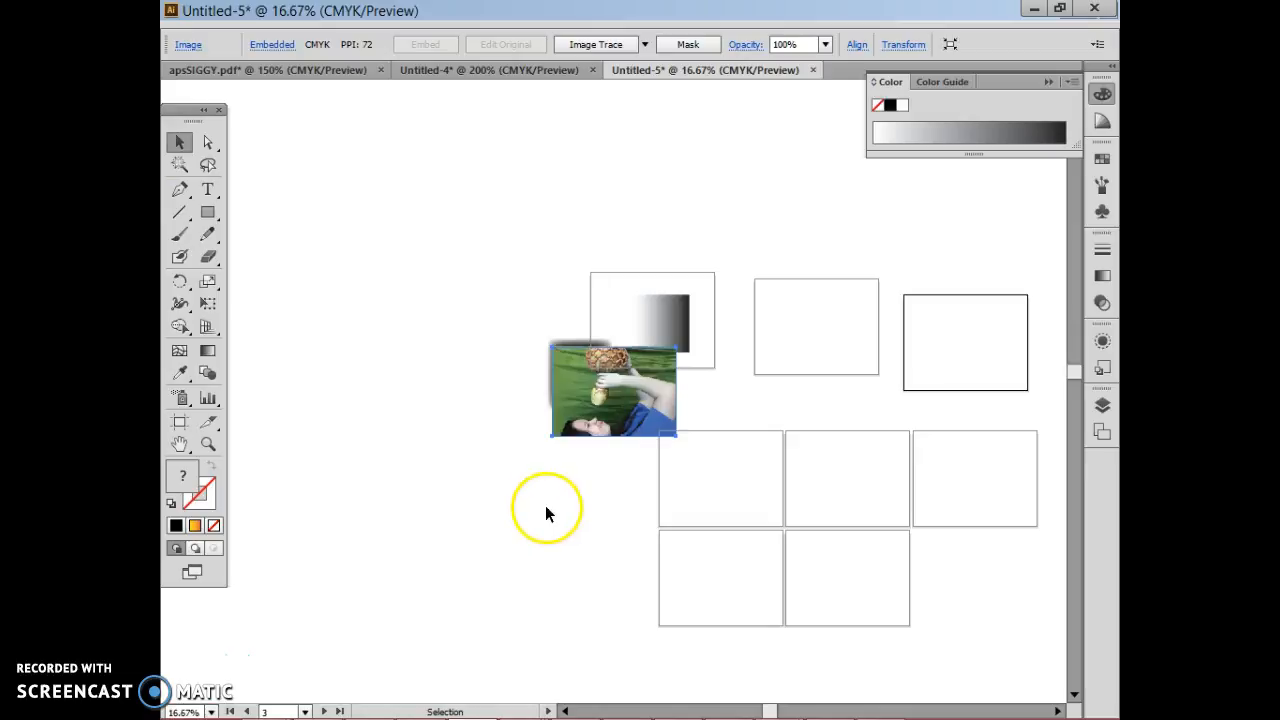
key("ctrl+v")
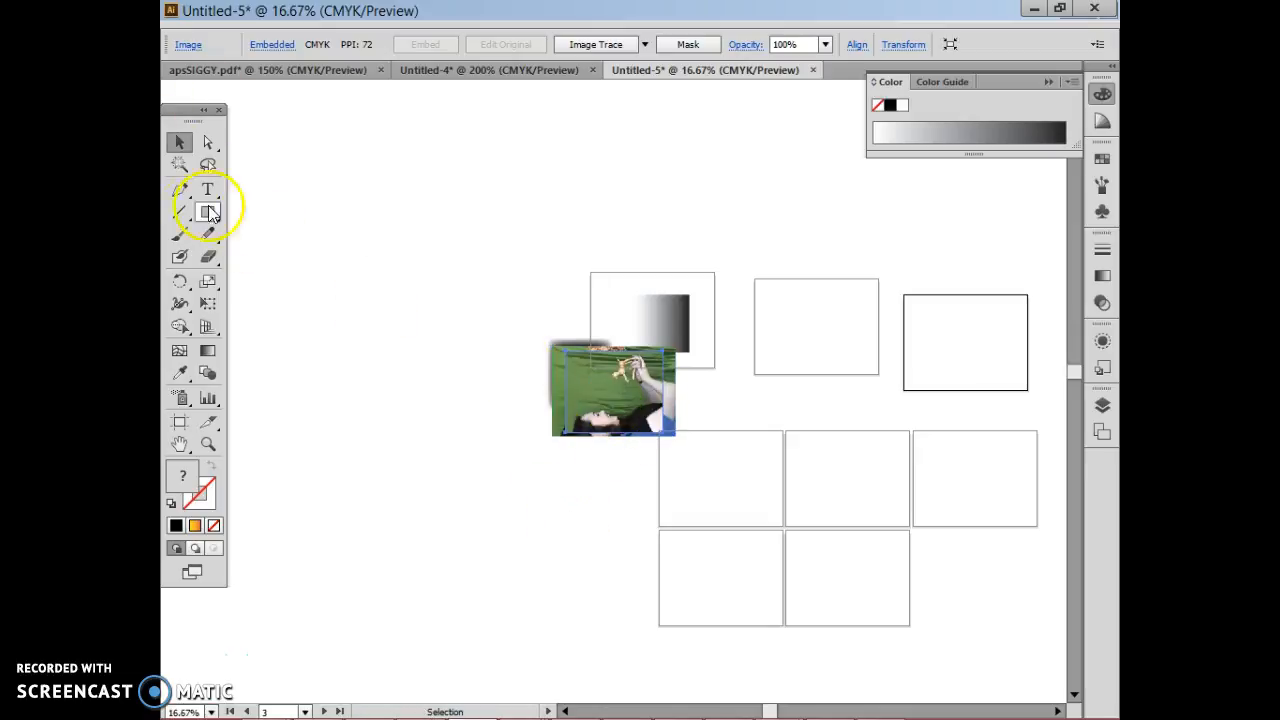
left_click_drag(600, 423, 878, 292)
left_click_drag(600, 412, 613, 215)
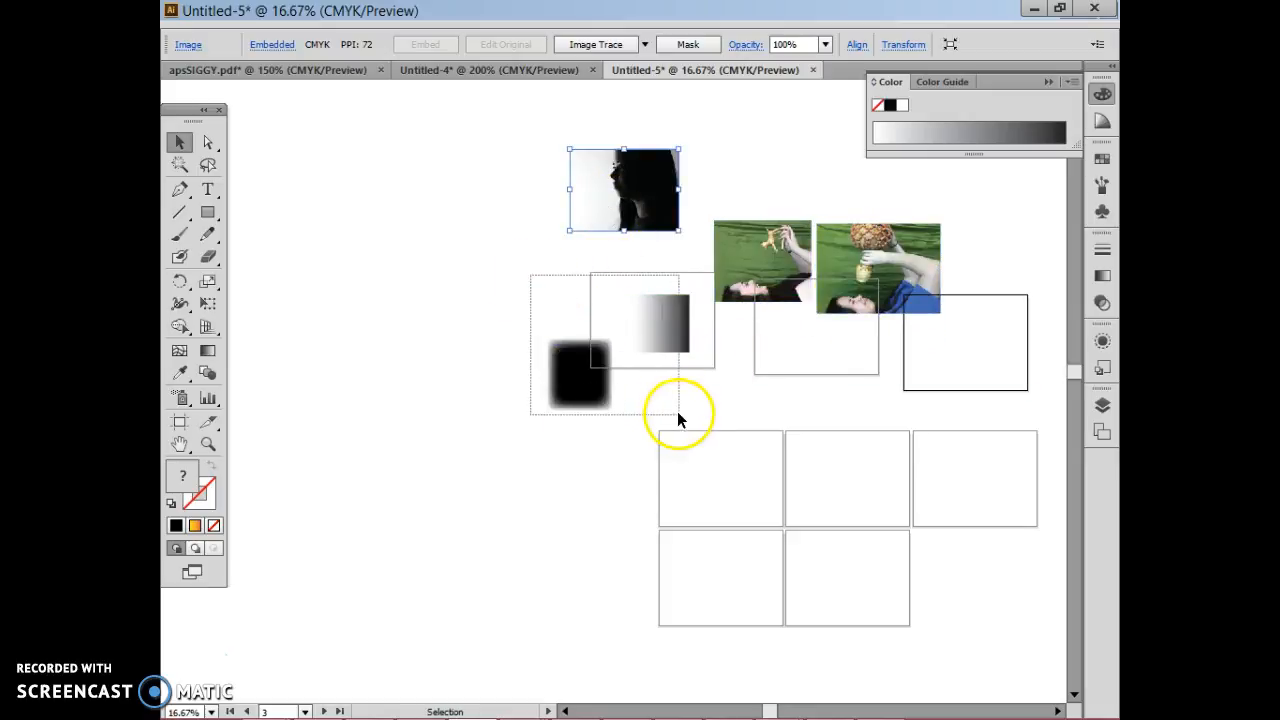
left_click_drag(686, 328, 525, 331)
left_click_drag(802, 262, 814, 200)
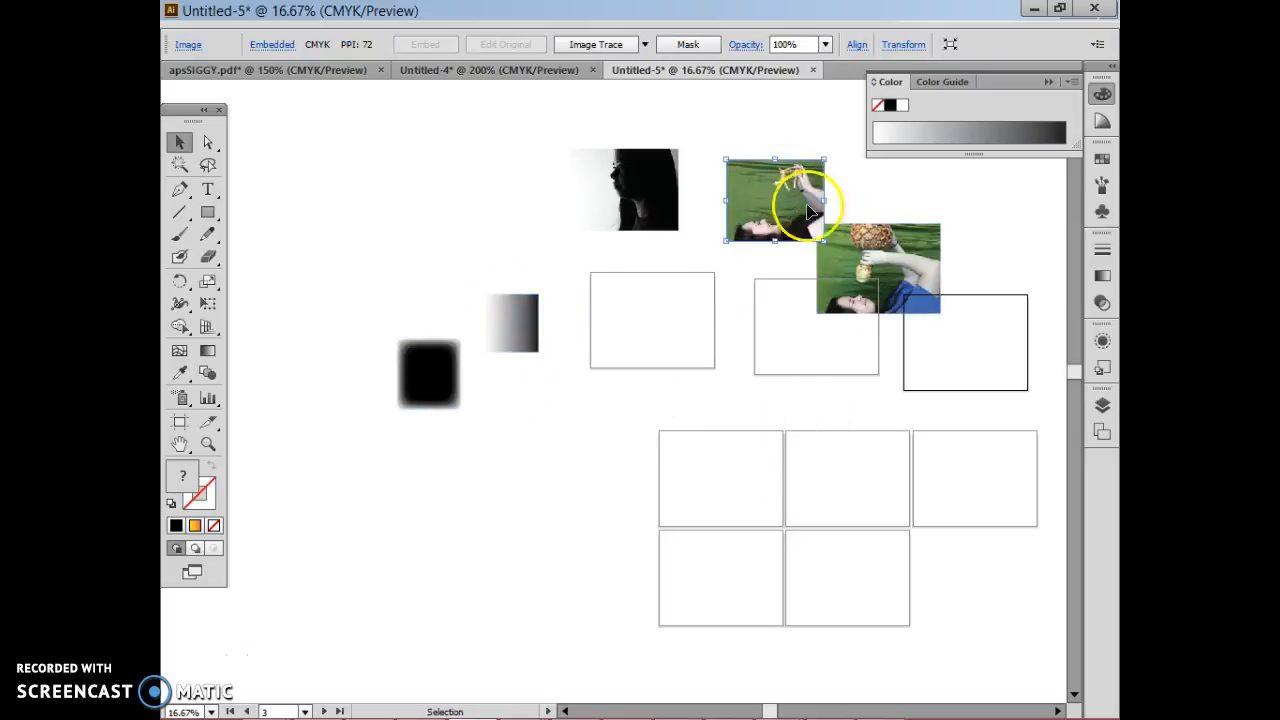
left_click_drag(880, 251, 881, 237)
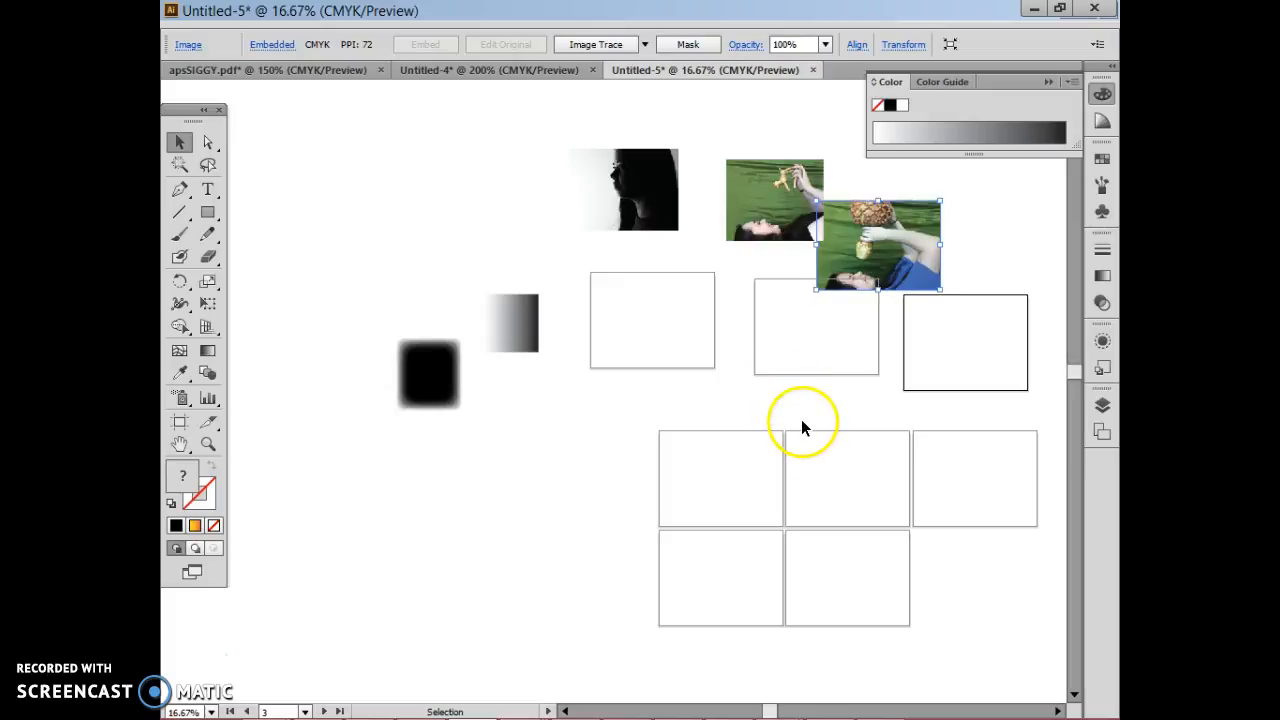
mouse_move(878, 257)
left_mouse_down()
mouse_move(896, 234)
mouse_move(829, 257)
mouse_move(908, 243)
mouse_move(868, 229)
mouse_move(882, 239)
left_mouse_up()
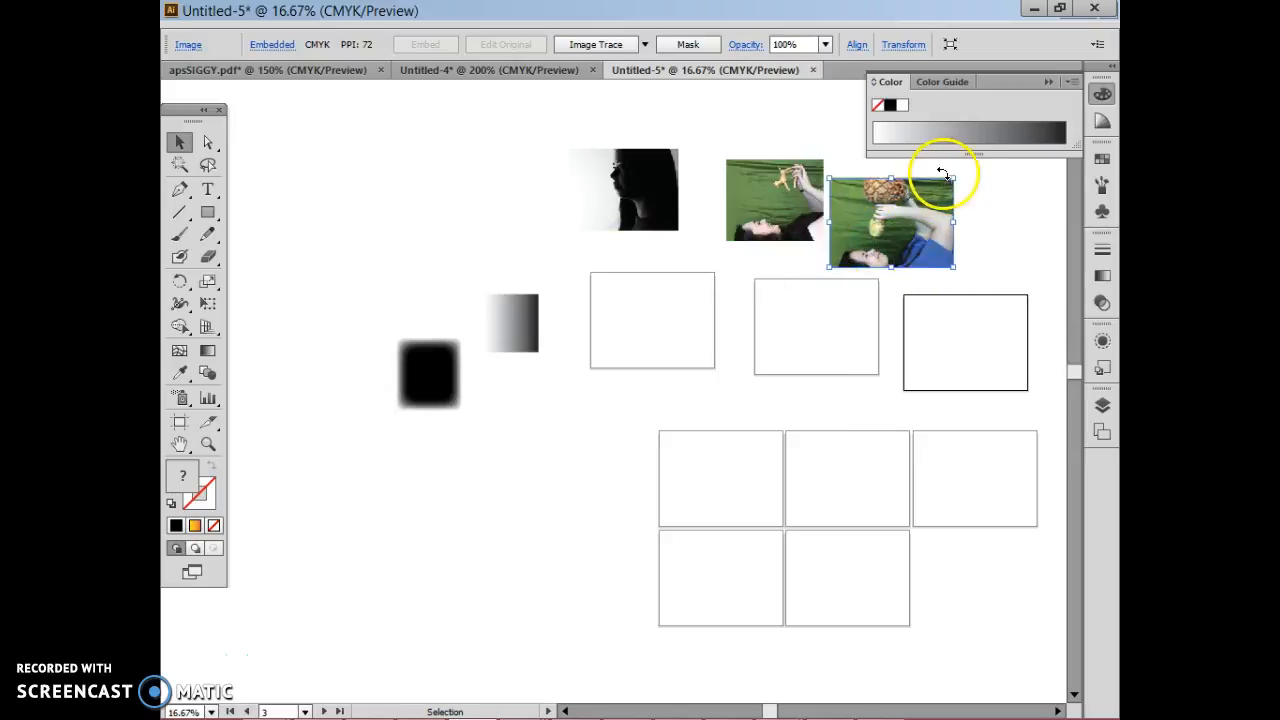
Rotate the gourd and mannequin portraits upright and place the gourd beside the black square
left_click_drag(960, 172, 945, 294)
left_click(755, 230)
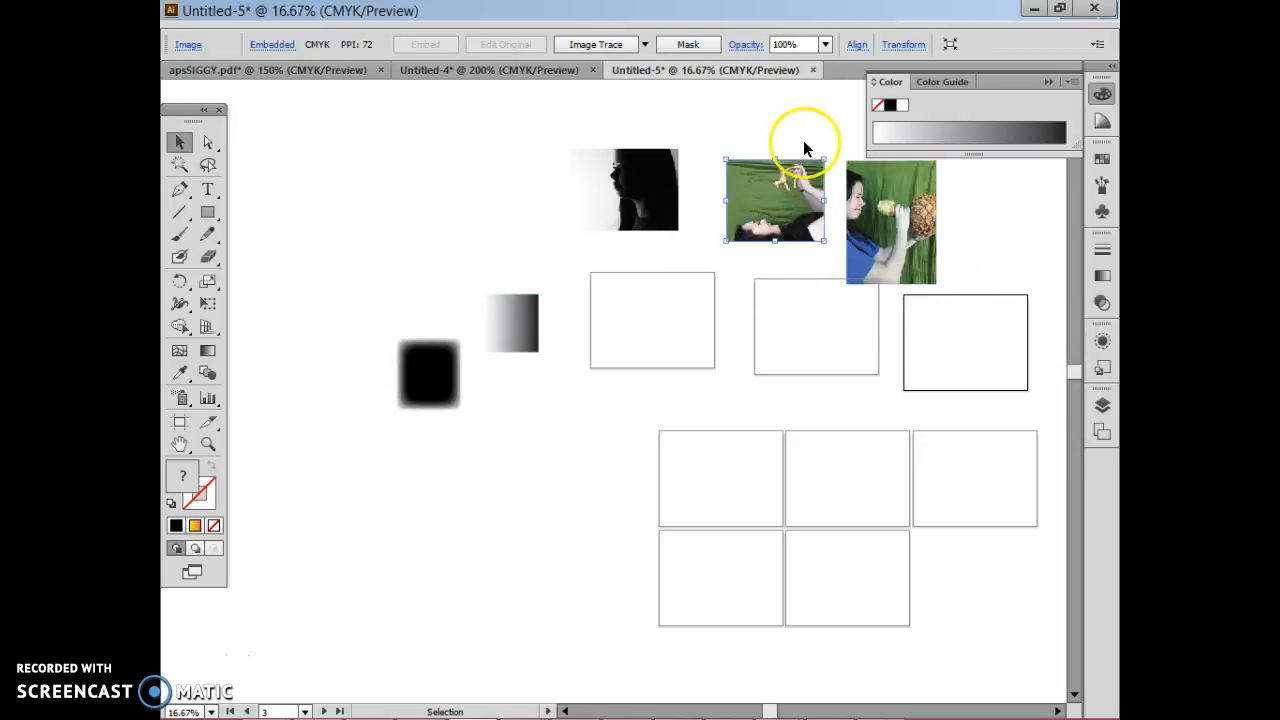
left_click_drag(827, 148, 686, 322)
left_click_drag(920, 240, 534, 415)
Duplicate the mannequin portrait and stack the copy over the original in the top artboard
left_click(674, 338)
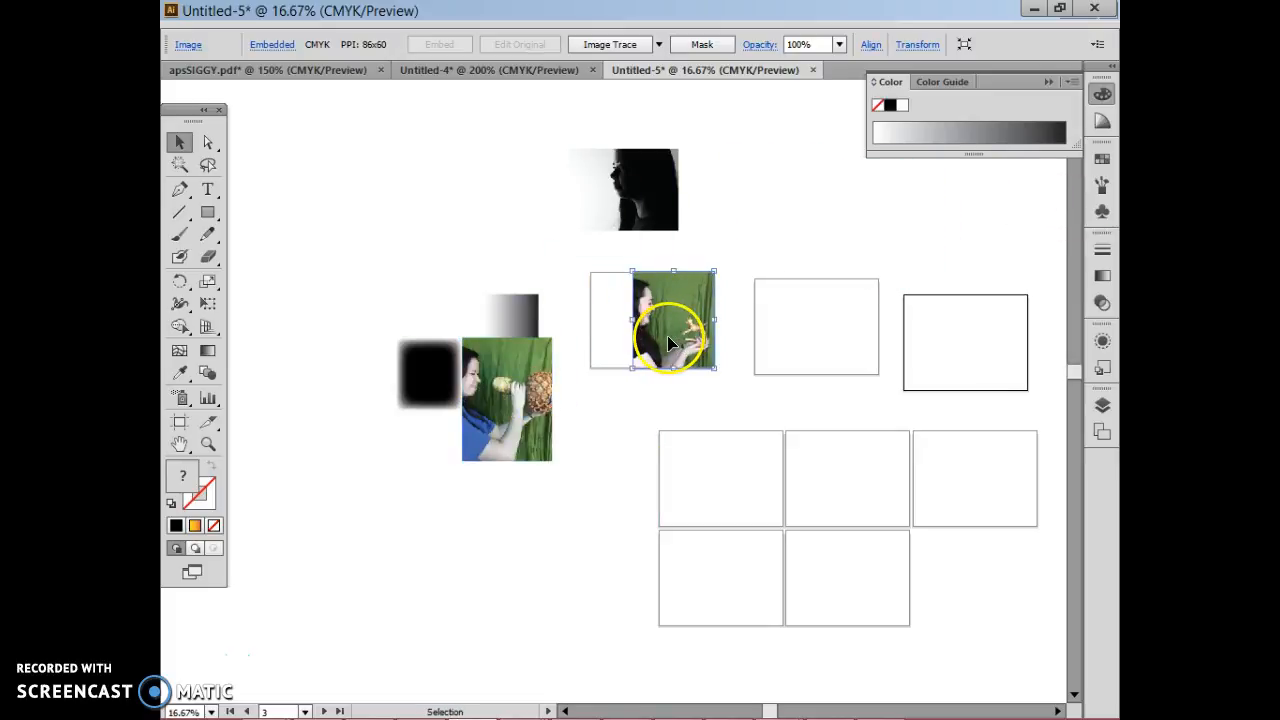
key("ctrl+v")
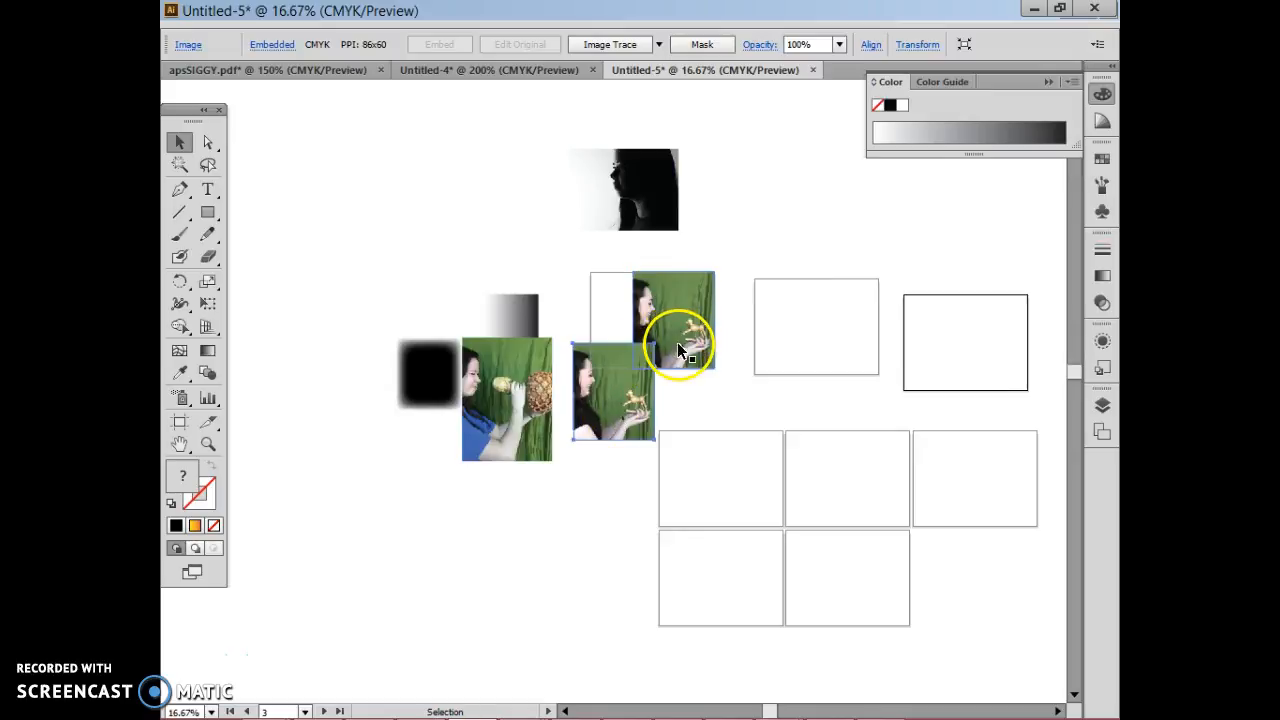
left_click_drag(588, 390, 600, 321)
Reflect the mannequin copy across the vertical axis and butt it against the original
right_click(600, 321)
mouse_move(662, 410)
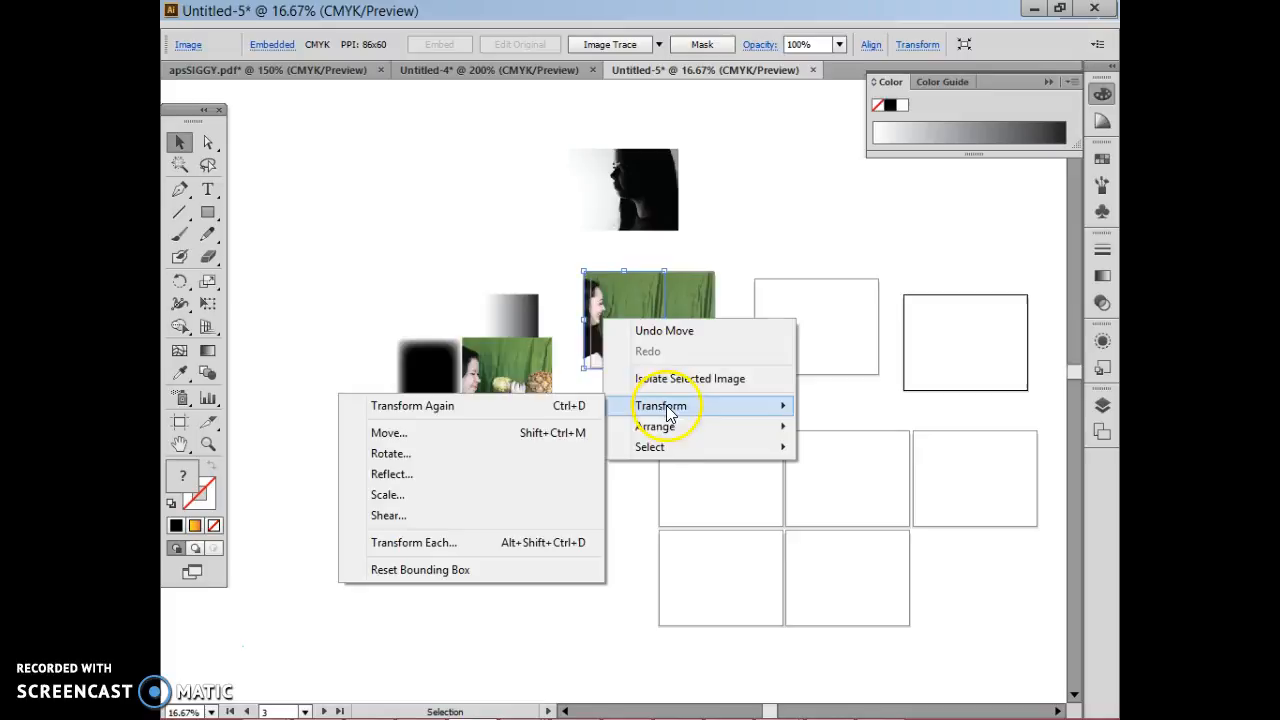
left_click(493, 477)
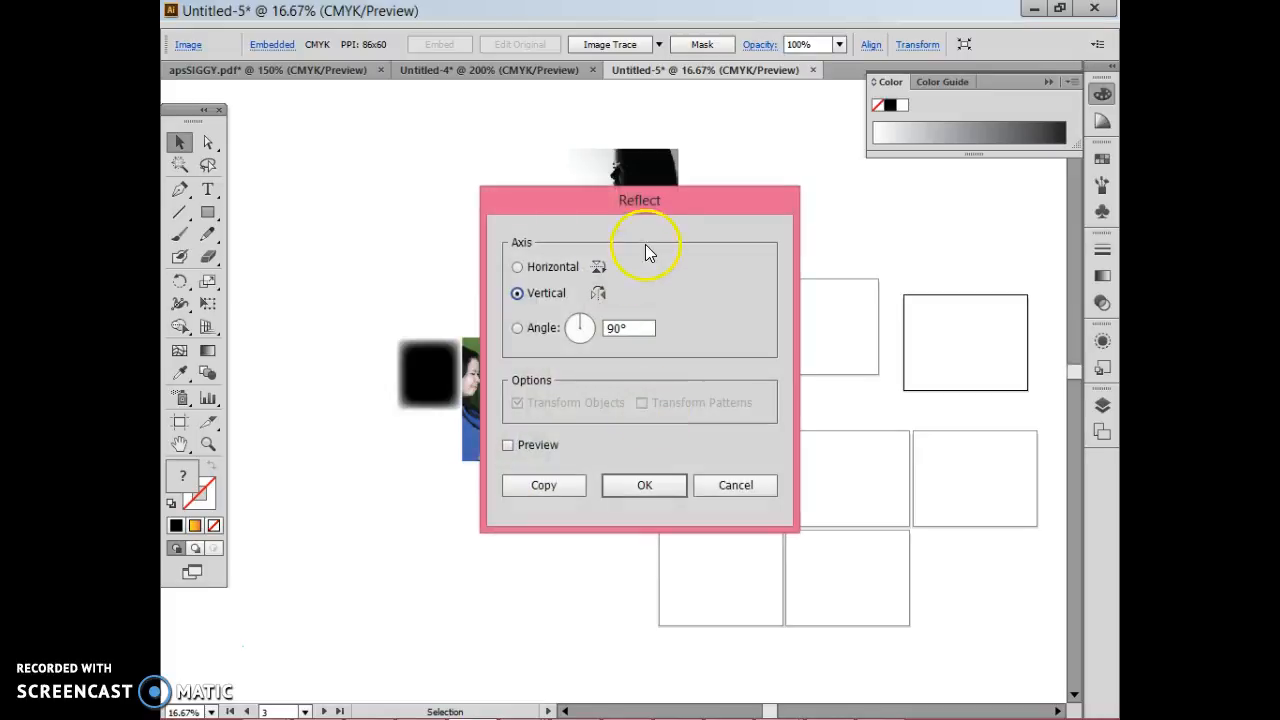
left_click_drag(654, 214, 933, 221)
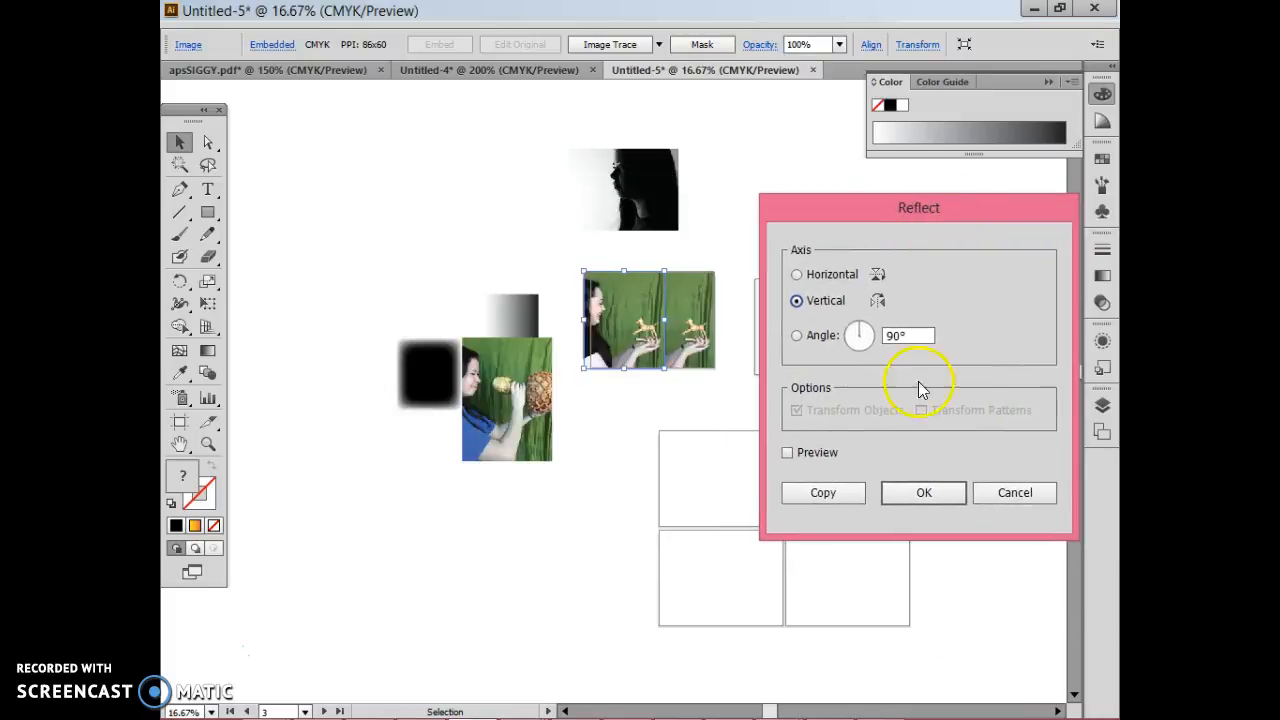
left_click(788, 455)
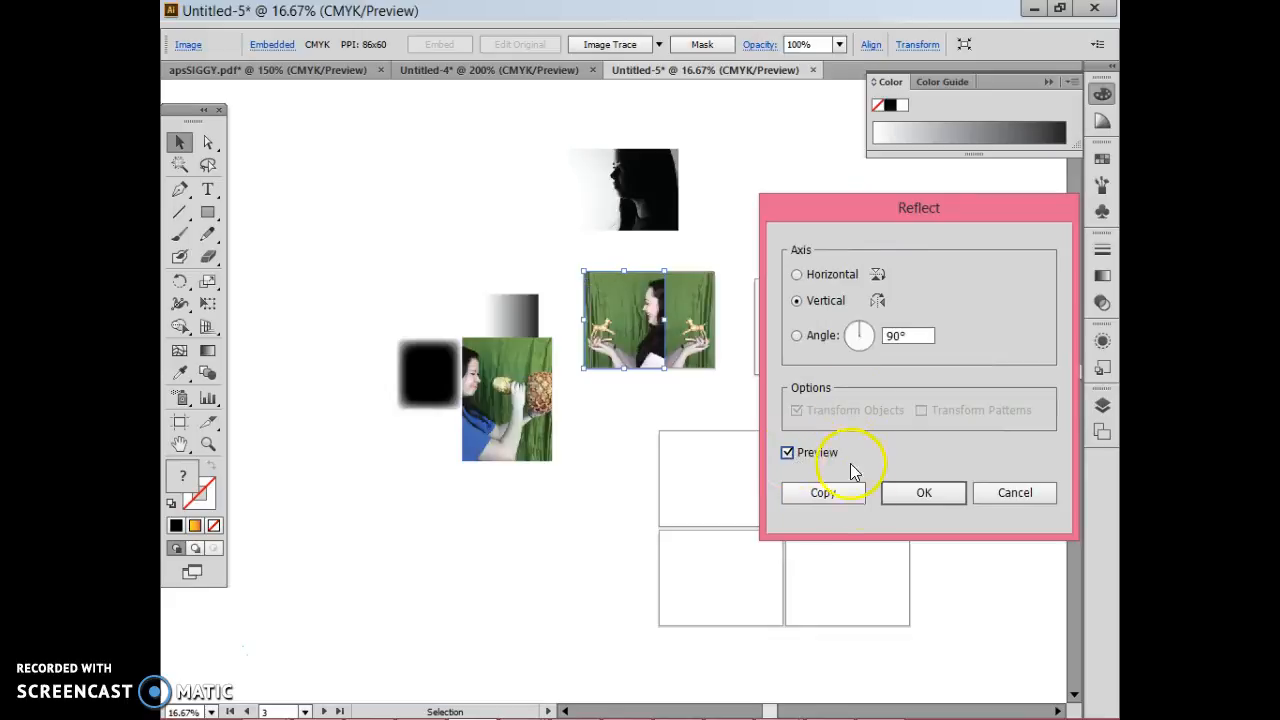
left_click(925, 495)
left_click_drag(607, 306, 580, 305)
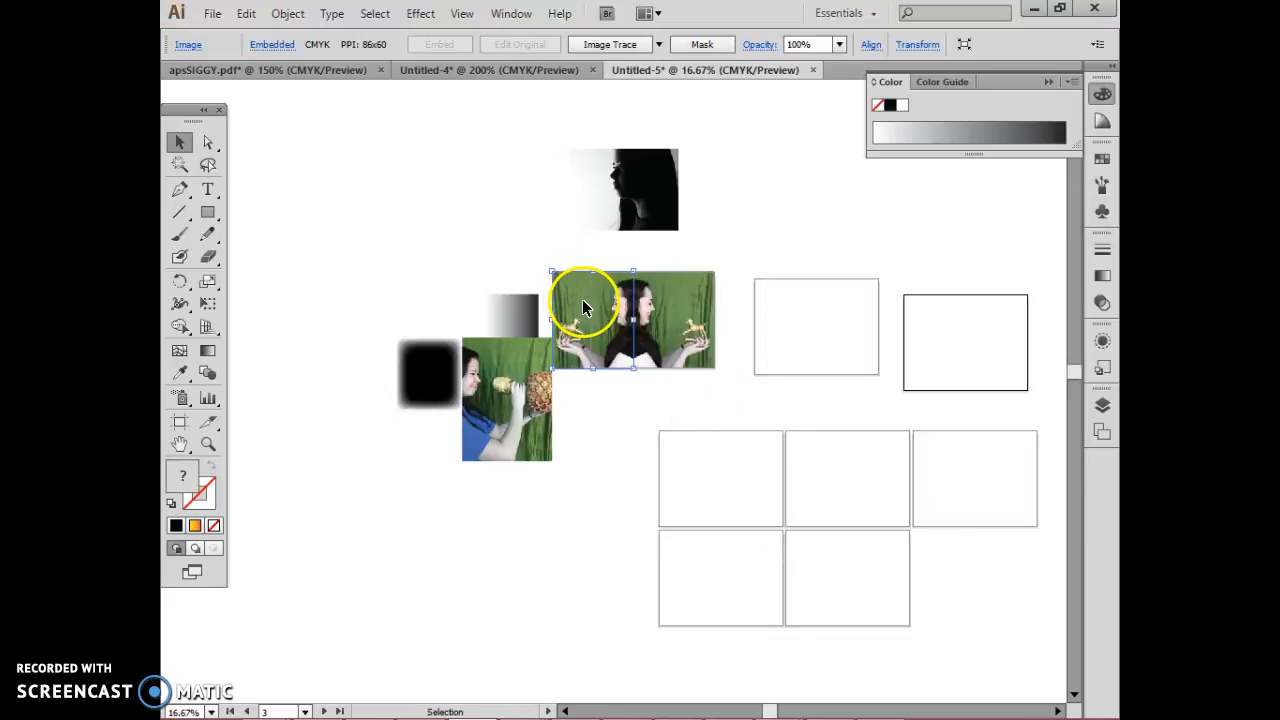
Reposition the pineapple portrait photo above the empty frame beside the mirrored pair
left_click(688, 252)
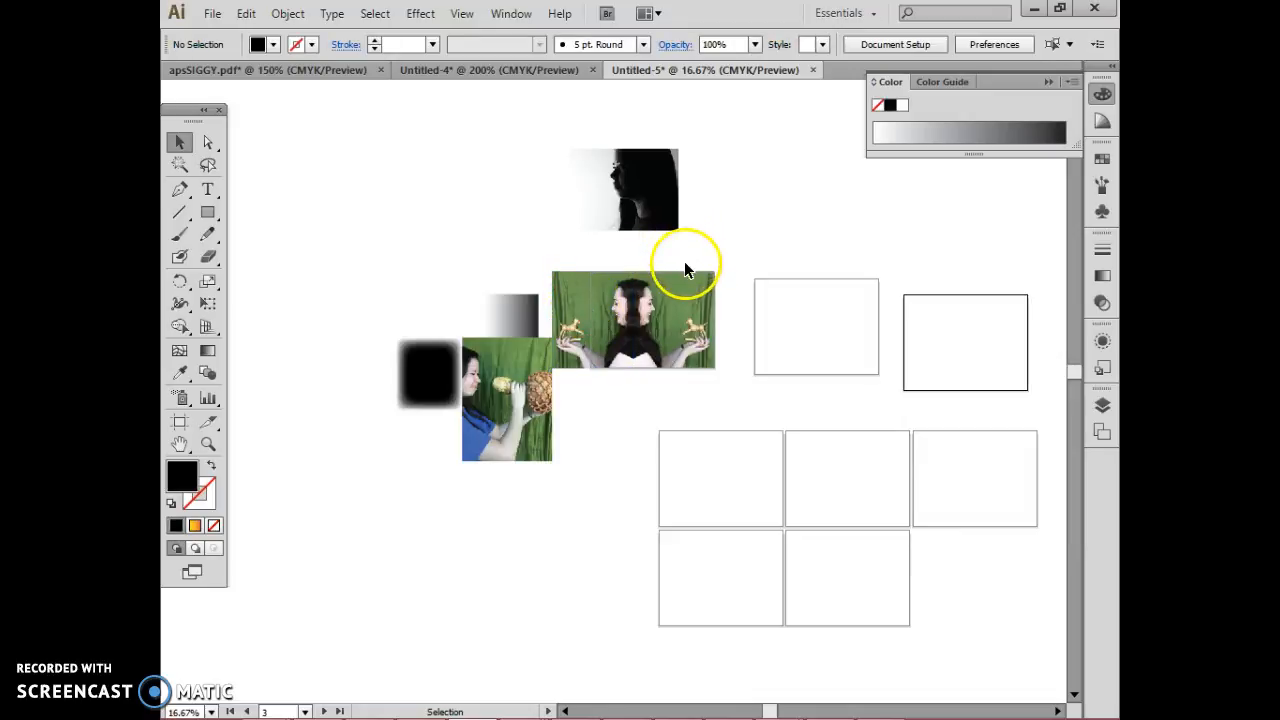
left_click_drag(490, 417, 769, 280)
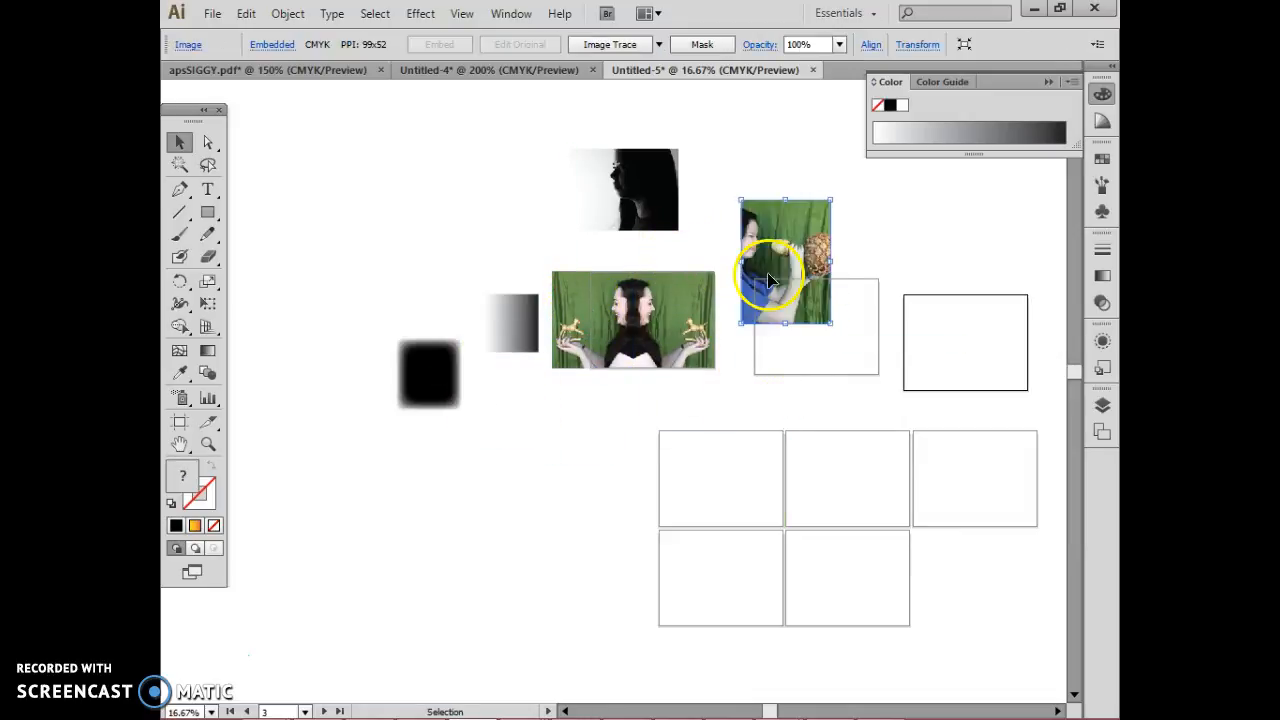
left_click_drag(213, 213, 262, 277)
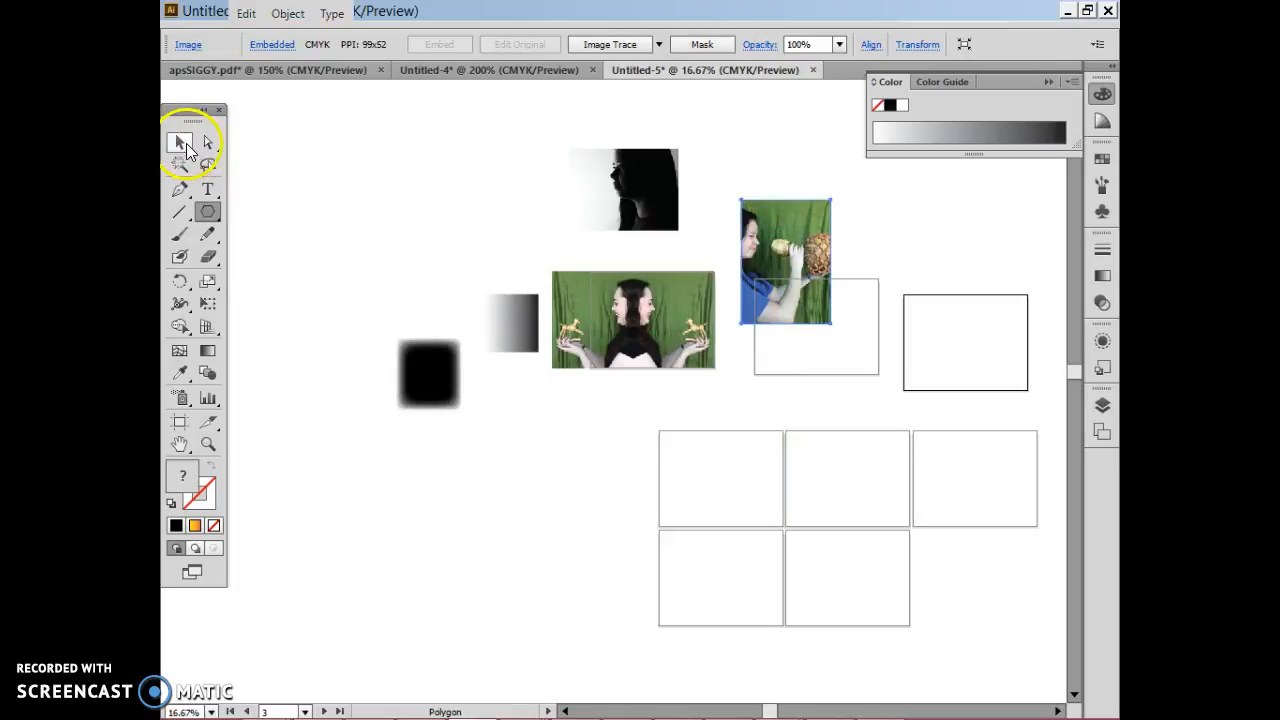
left_click(181, 144)
left_click_drag(797, 251, 736, 292)
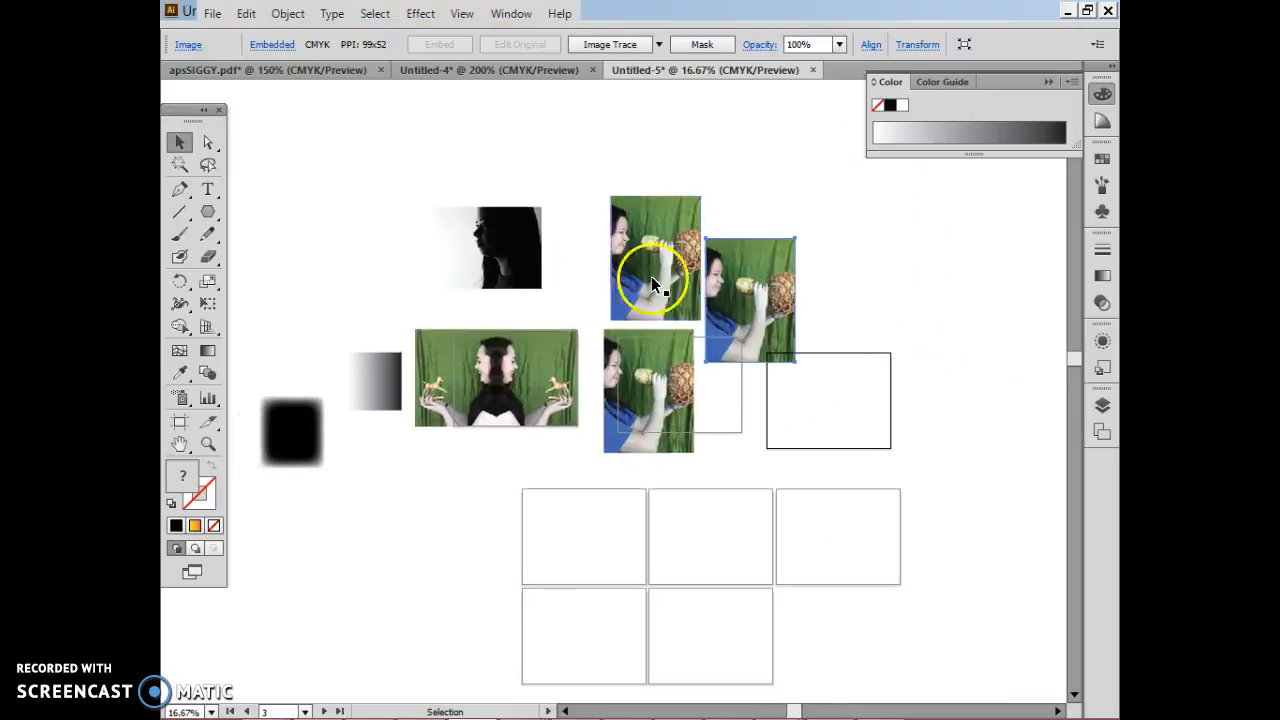
left_click(206, 215)
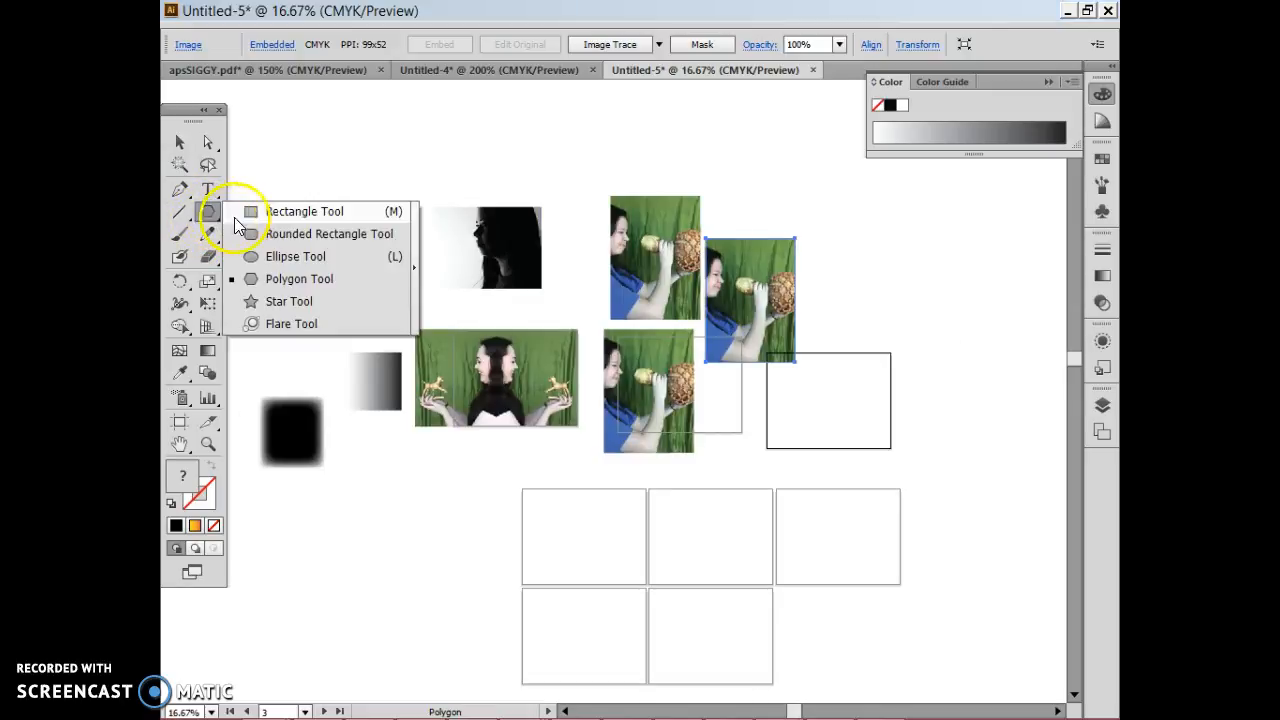
left_click(250, 213)
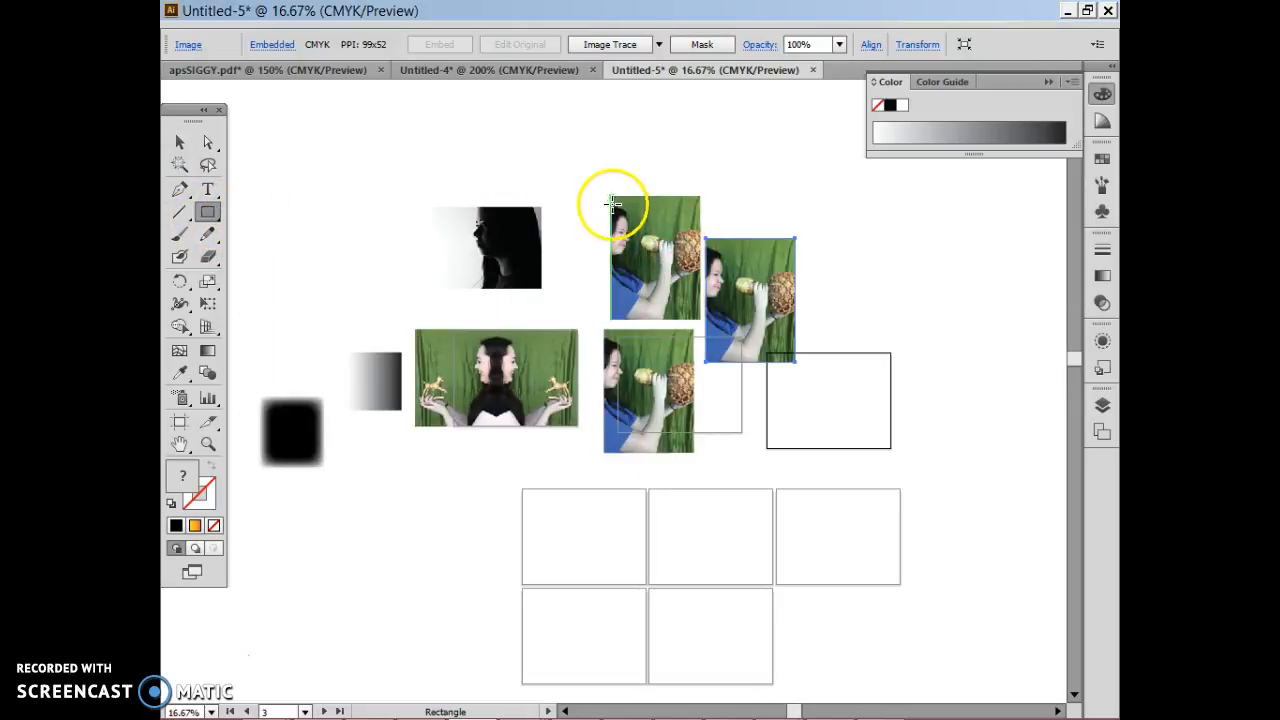
Draw a rectangle over the face and pineapple on the top photo, then zoom in
left_click_drag(612, 208, 695, 265)
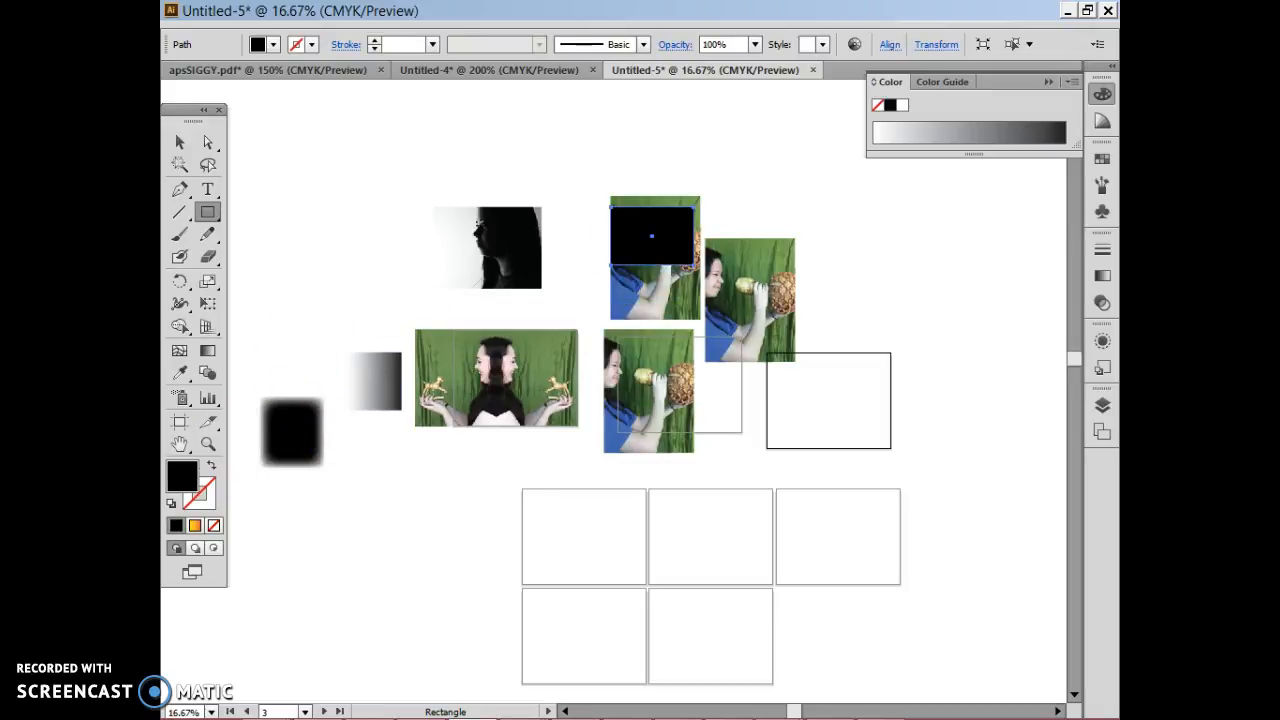
left_click(180, 143)
left_click(434, 213)
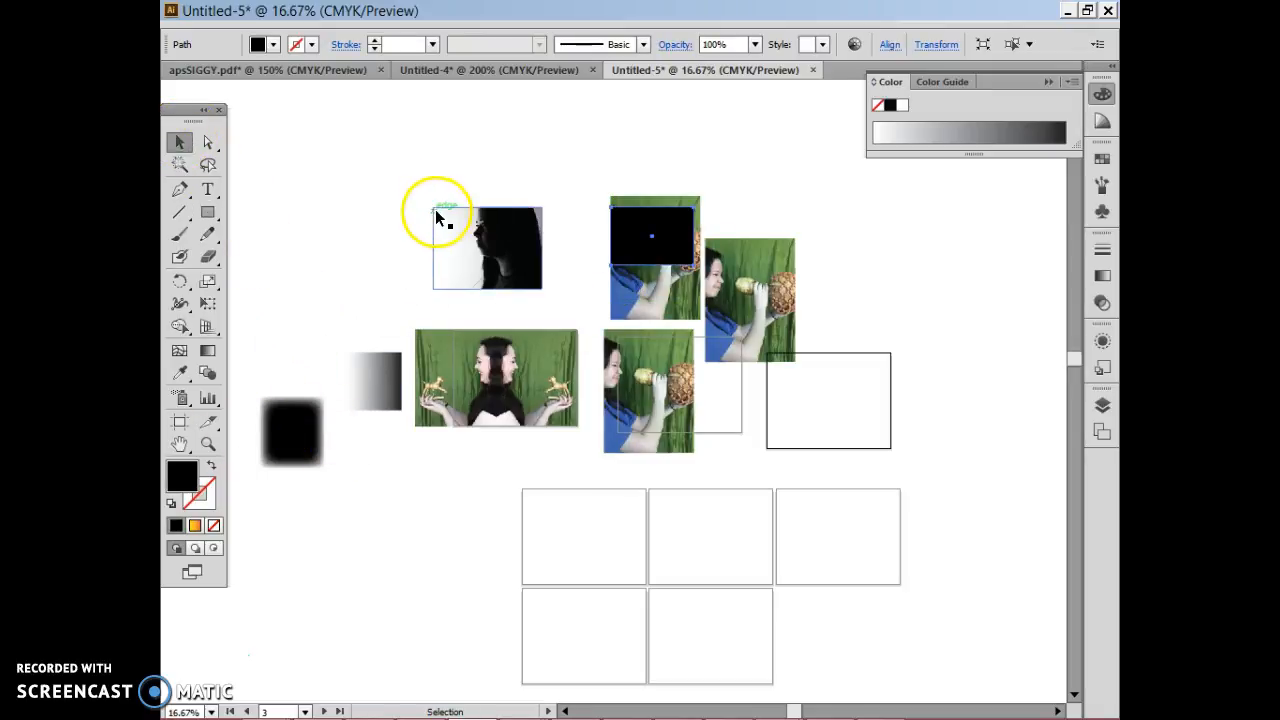
key("ctrl+minus")
key("ctrl+equal")
key("ctrl+equal")
key("ctrl+equal")
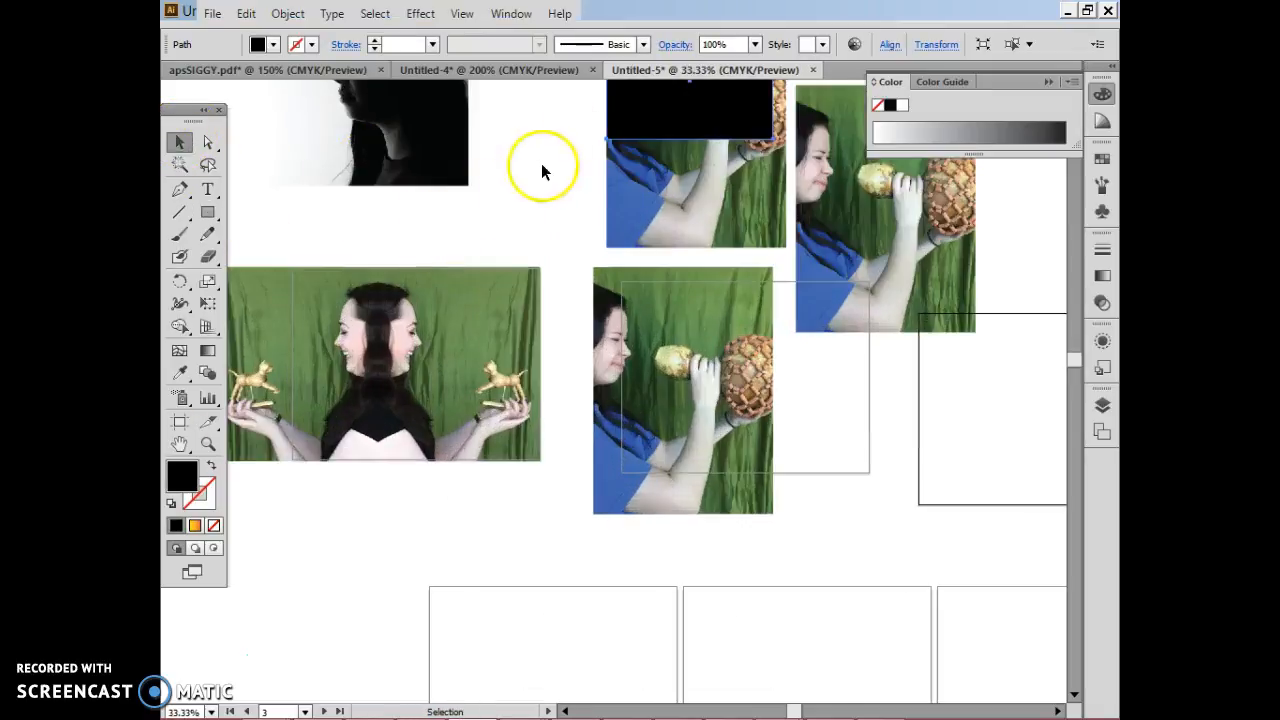
left_click_drag(695, 213, 609, 323)
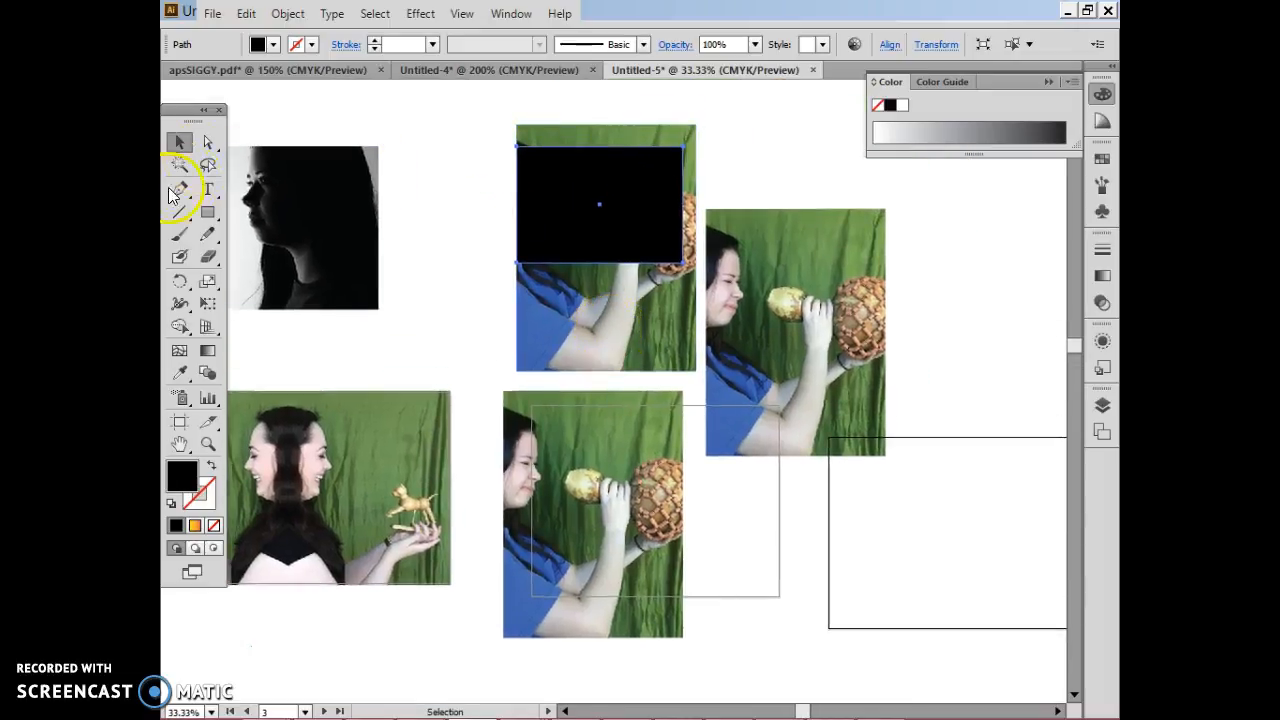
Swap the rectangle's fill and stroke so it becomes an unfilled black outline
left_click(545, 240)
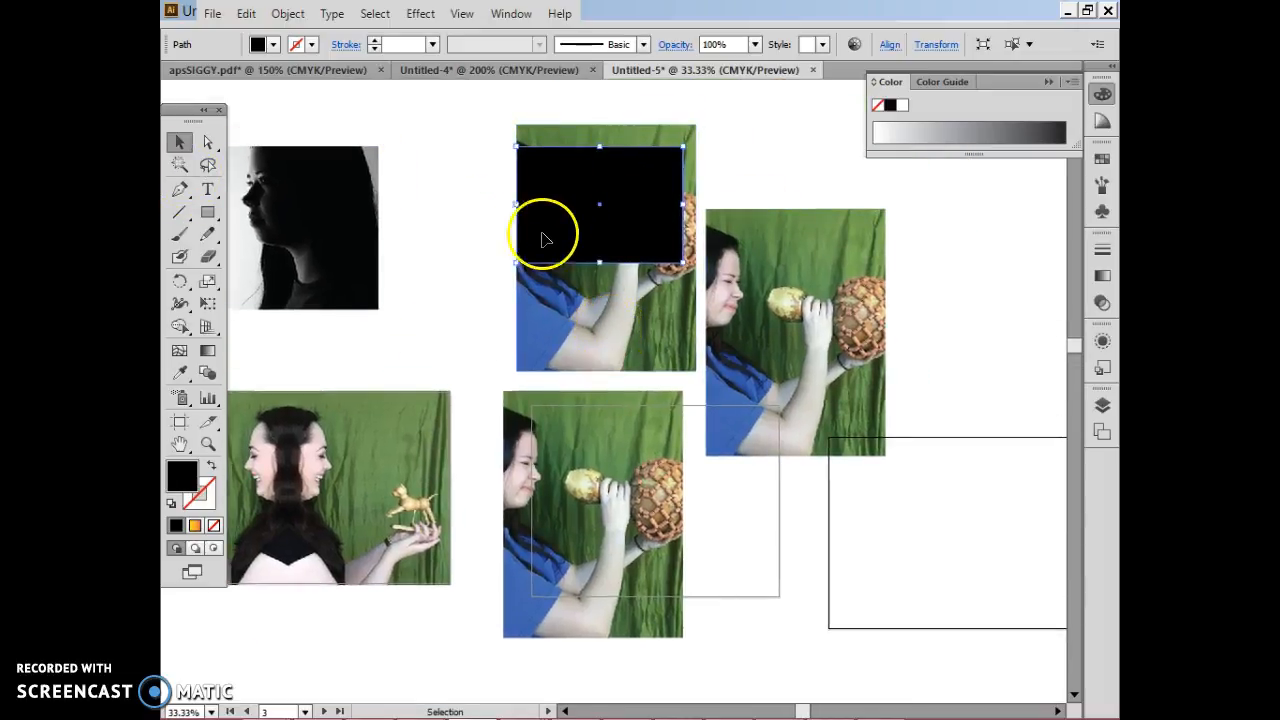
left_click(211, 492)
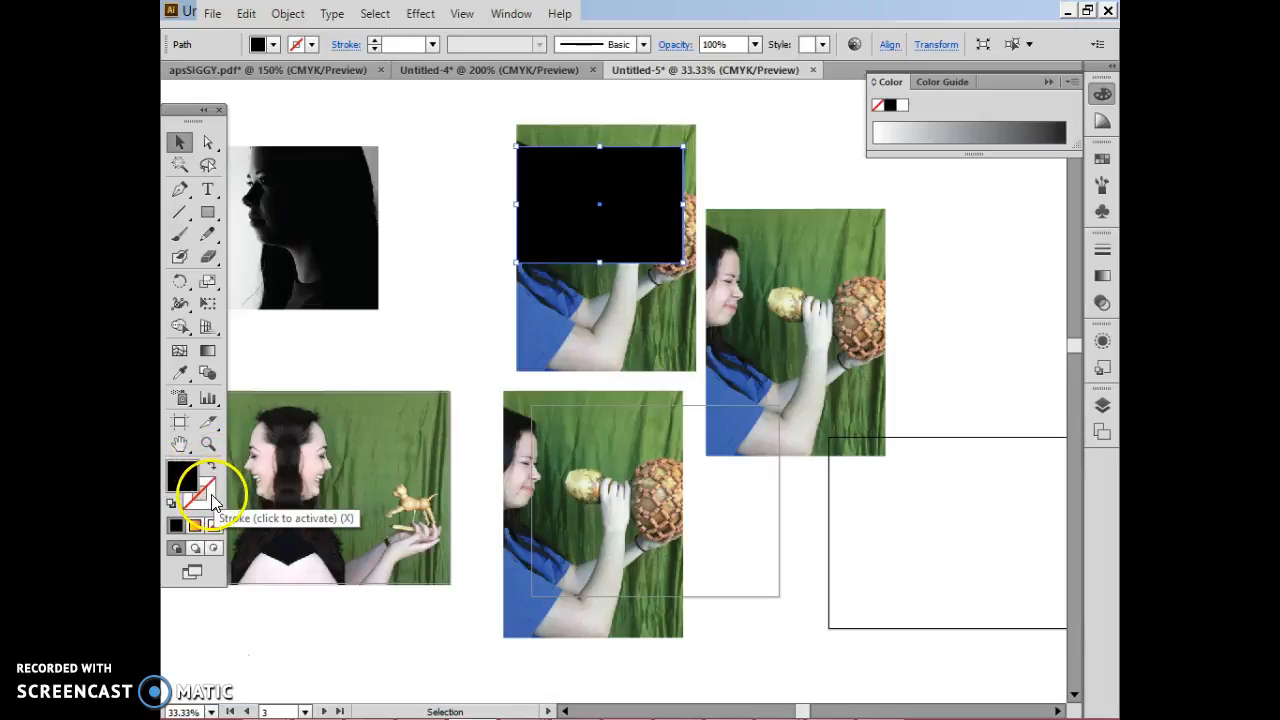
left_click(211, 466)
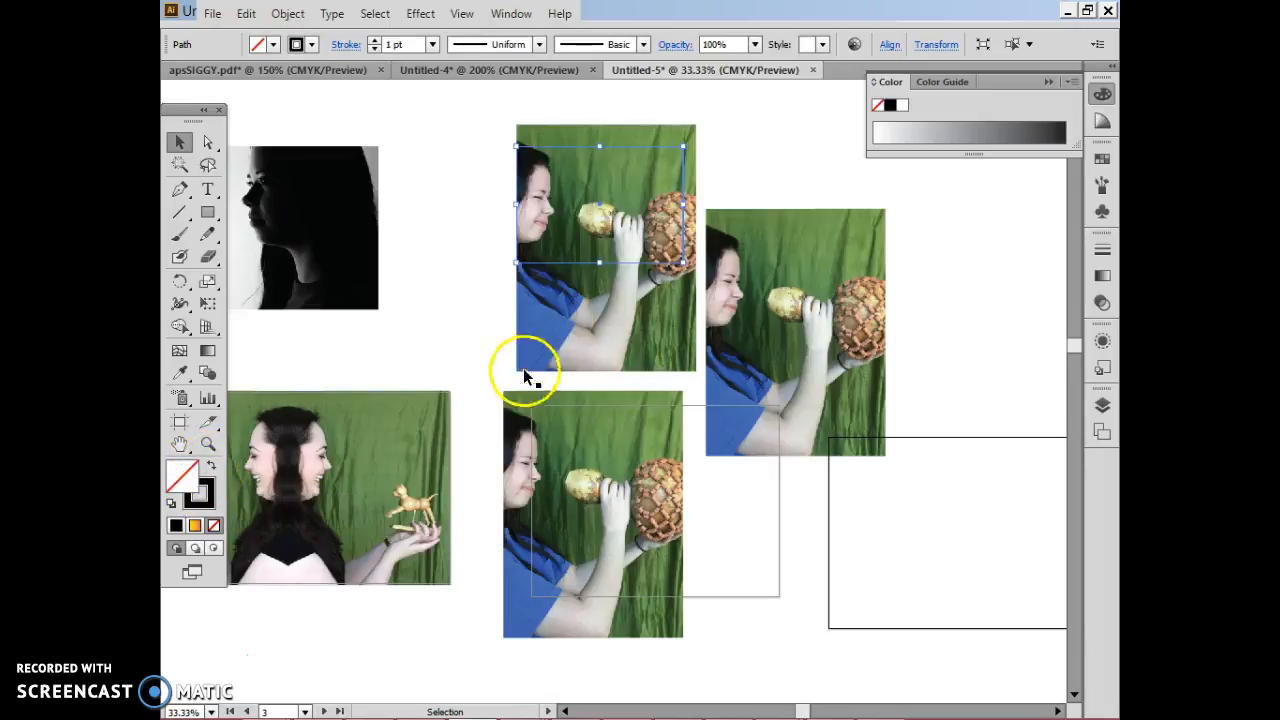
left_click(444, 206)
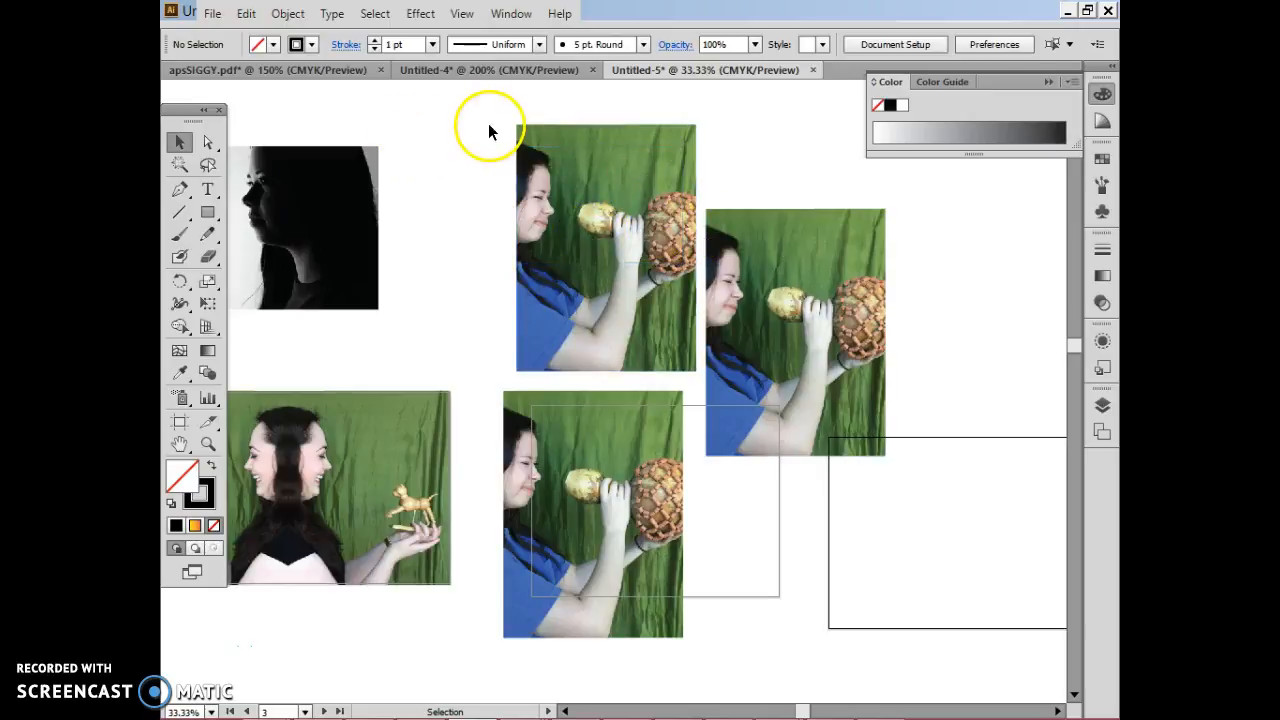
Make a clipping mask from the rectangle and top photo, then zoom in on the crop
left_click_drag(489, 117, 628, 280)
right_click(550, 190)
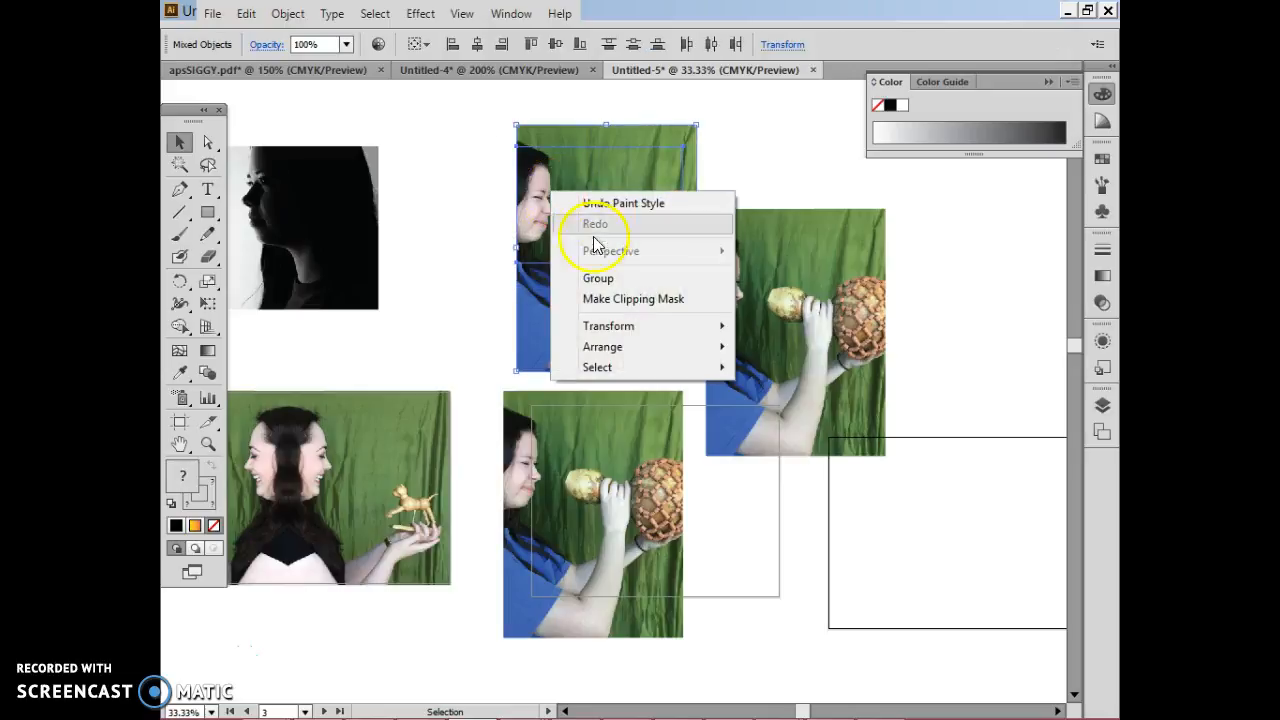
left_click(660, 298)
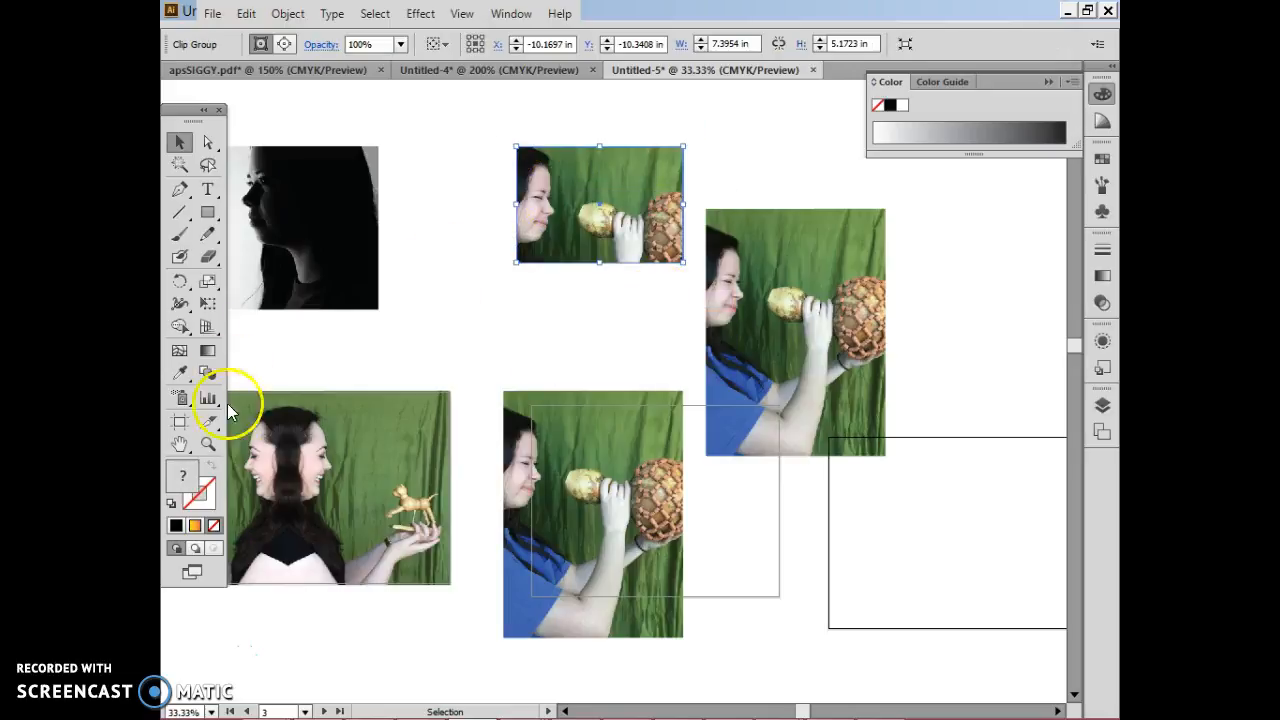
left_click(209, 446)
left_click_drag(500, 122, 720, 309)
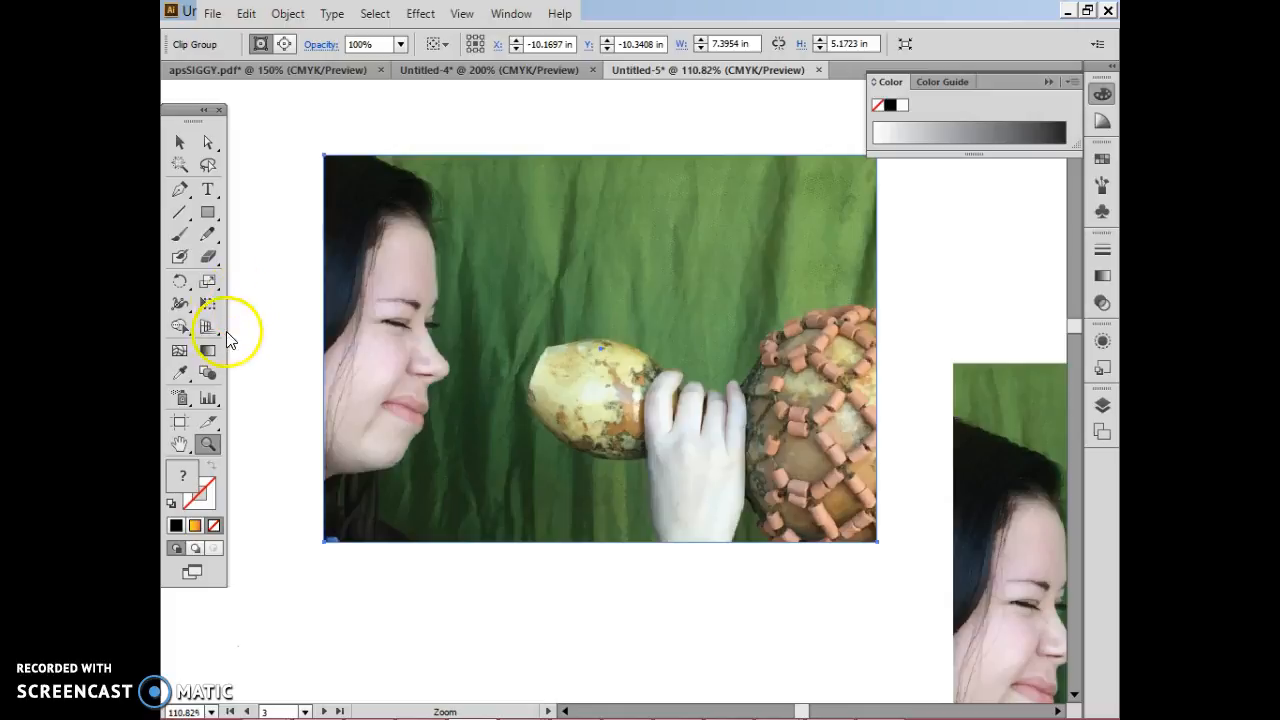
Pencil a wavy cut along the photo's top edge and drag one anchor down into a notch
left_click(208, 240)
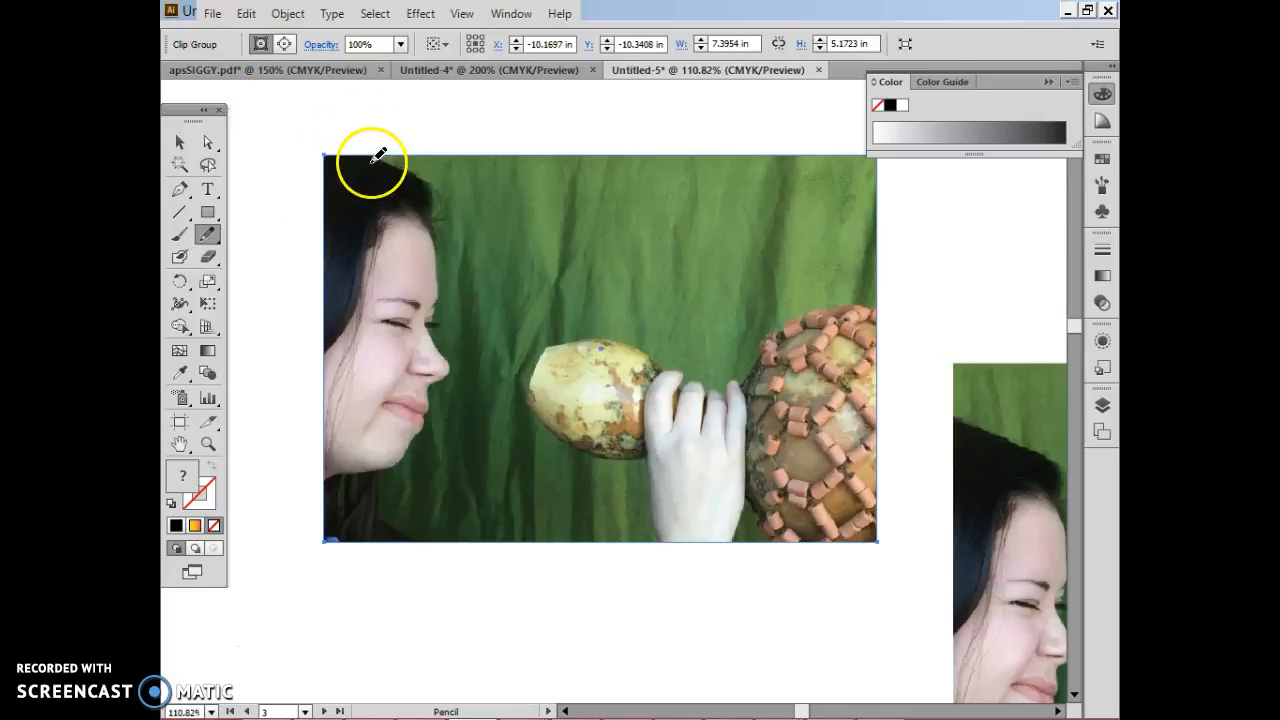
mouse_move(378, 148)
left_mouse_down()
mouse_move(469, 181)
mouse_move(525, 236)
mouse_move(559, 248)
mouse_move(587, 248)
mouse_move(691, 143)
left_mouse_up()
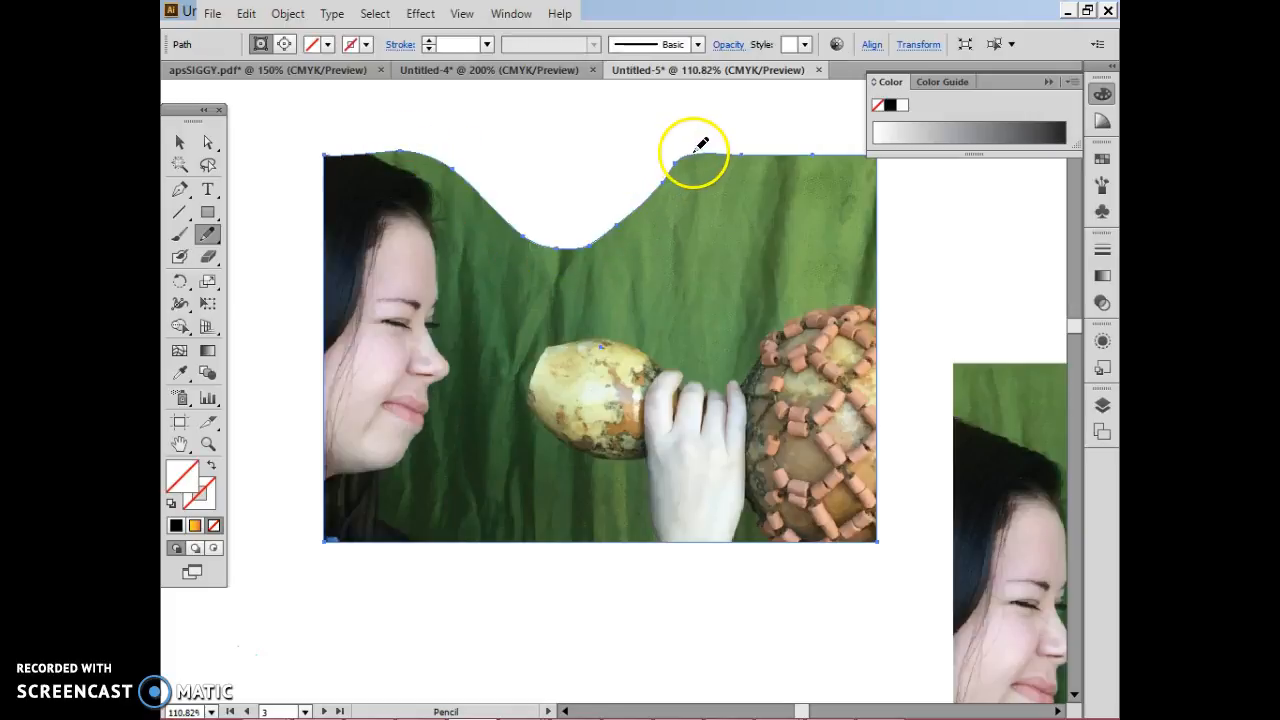
left_click(203, 143)
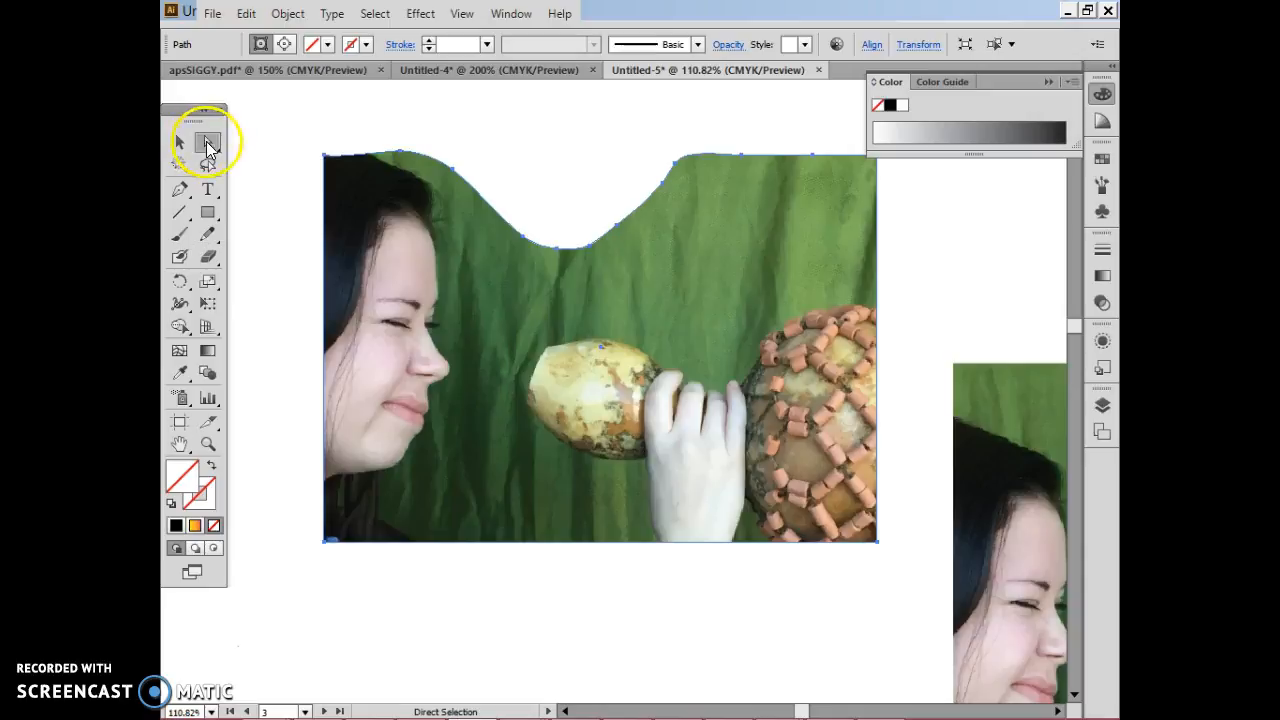
left_click(455, 177)
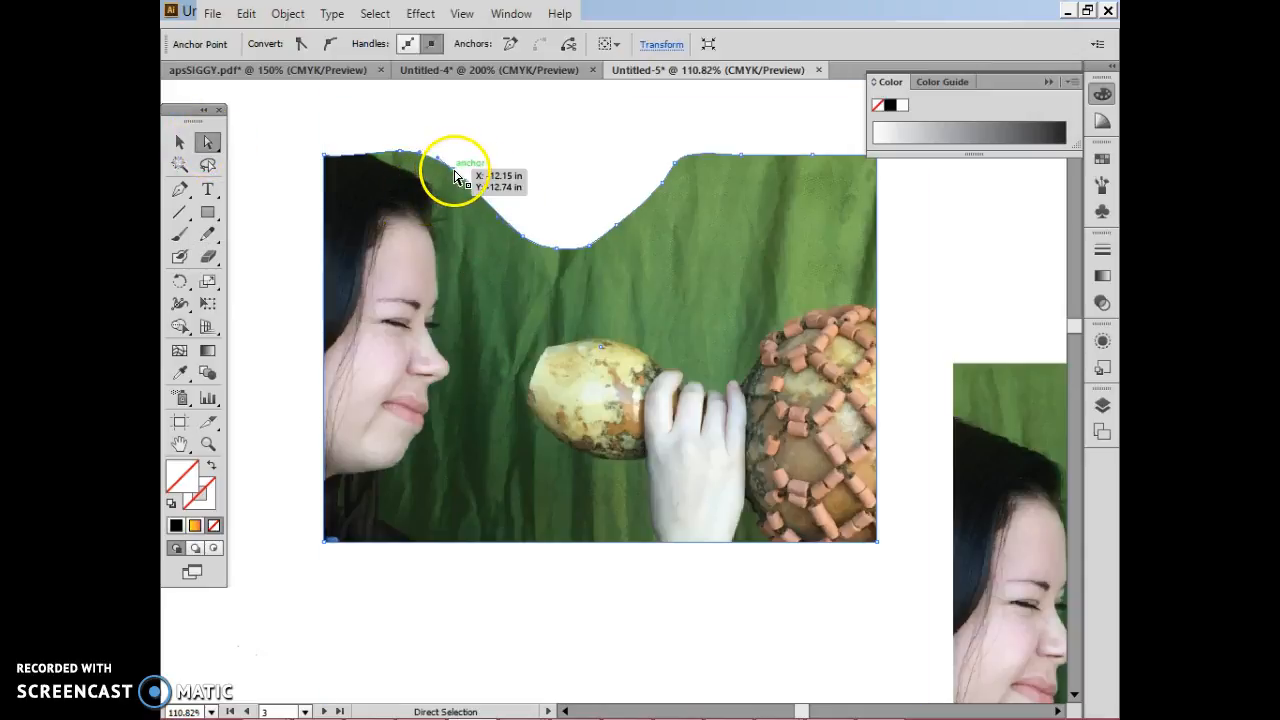
left_click_drag(455, 177, 467, 226)
left_click(179, 142)
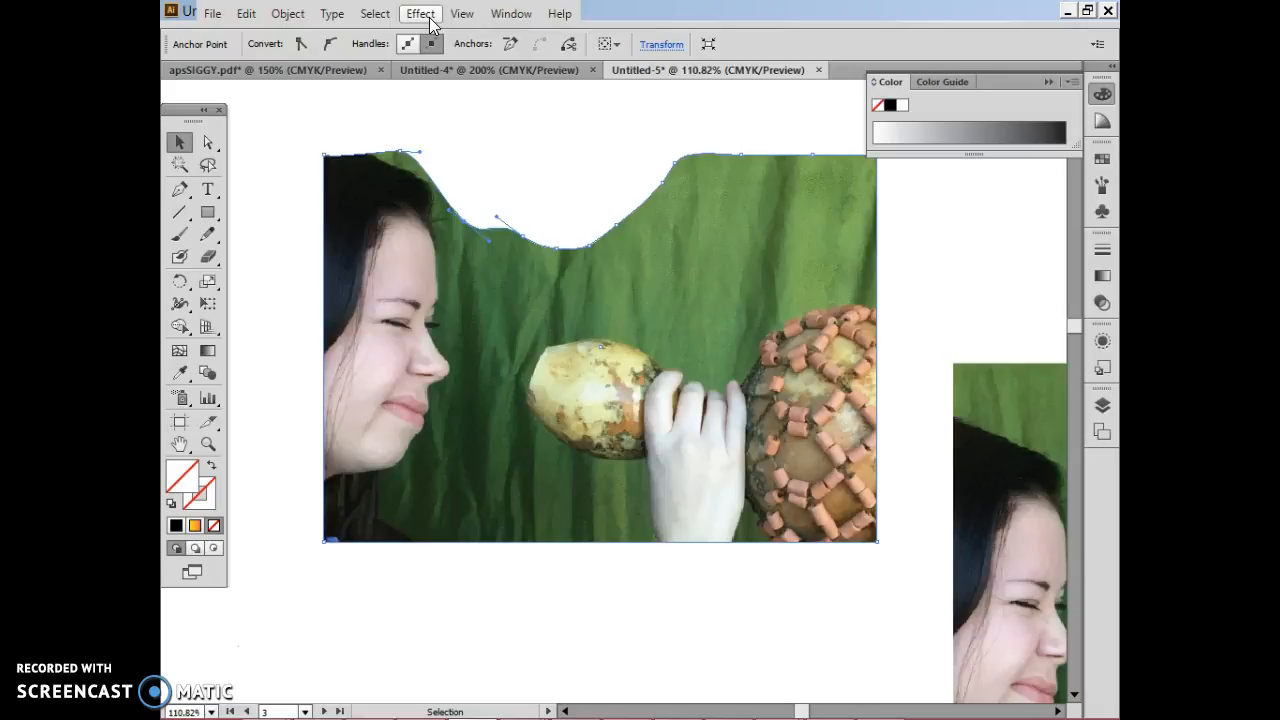
Preview a 1.2 in Feather on the cropped photo, then cancel the dialog
left_click(421, 14)
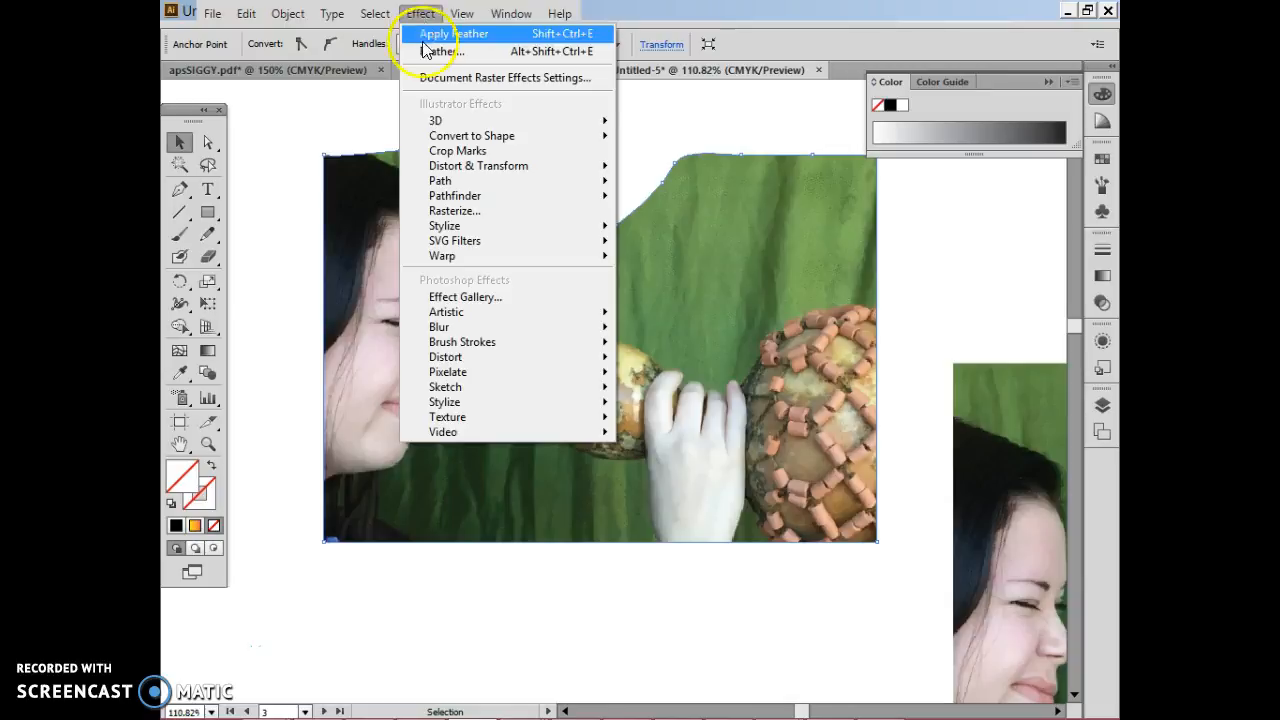
mouse_move(577, 230)
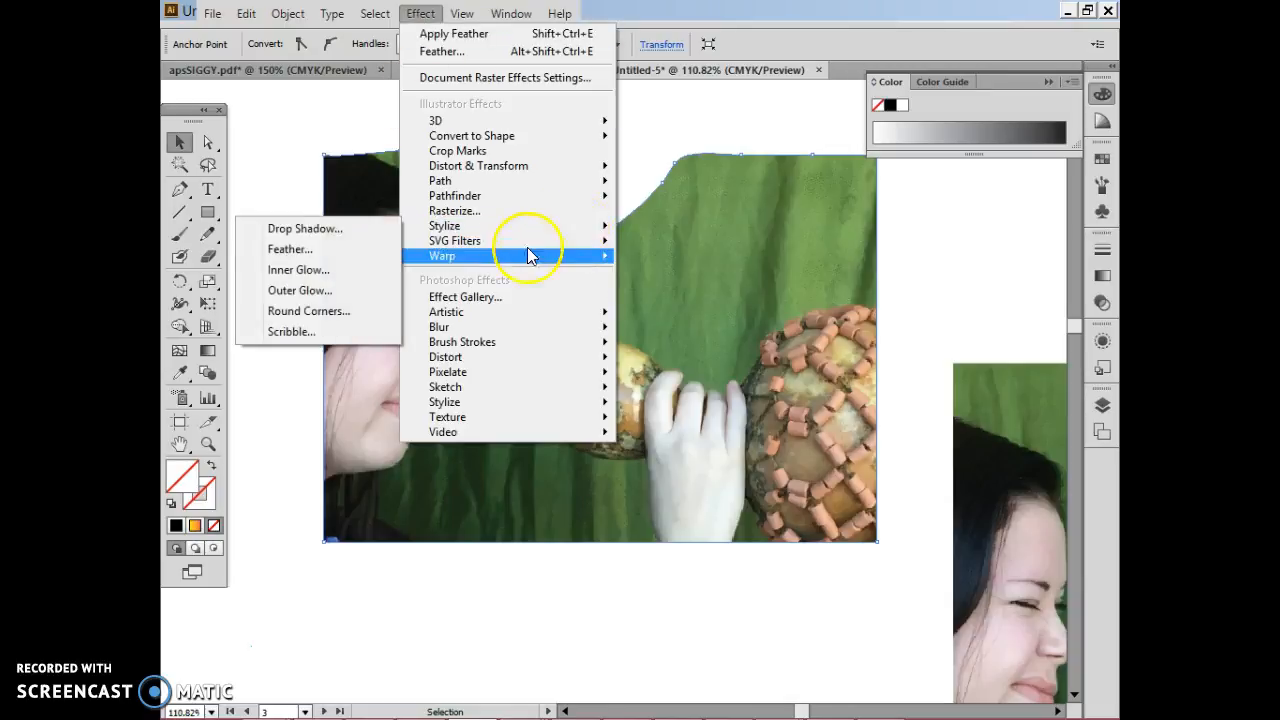
left_click(290, 250)
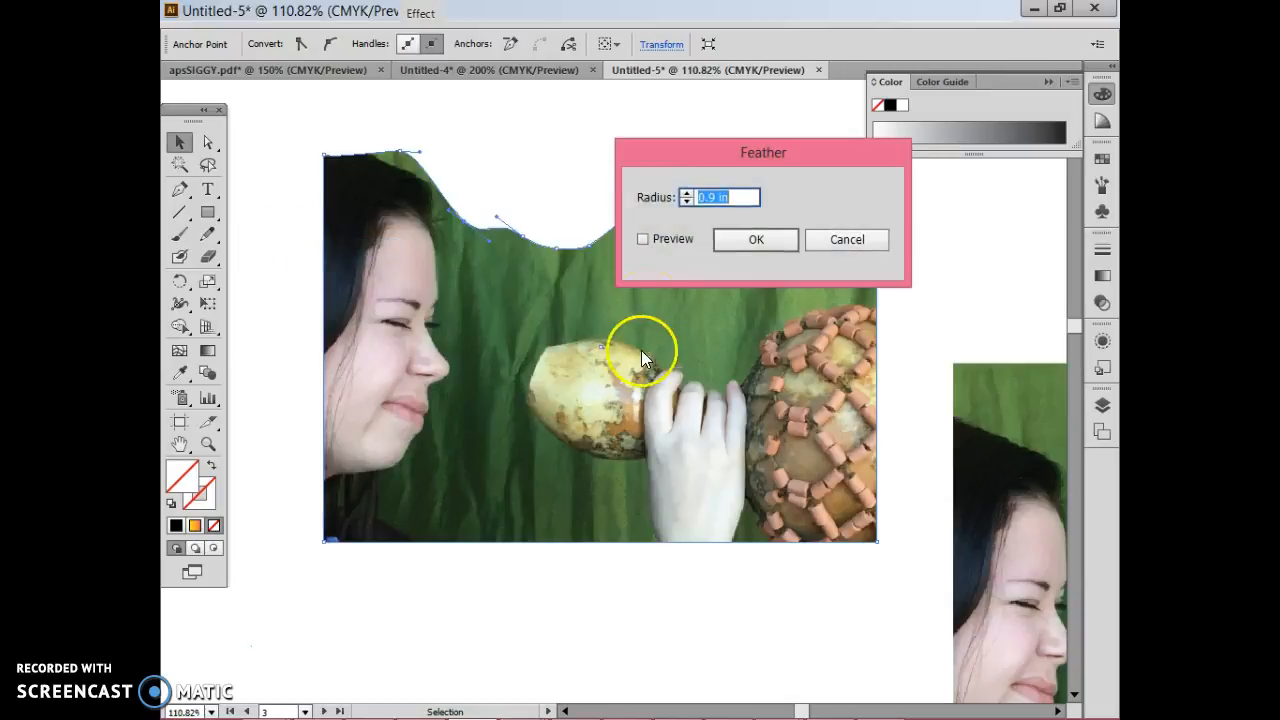
left_click(642, 240)
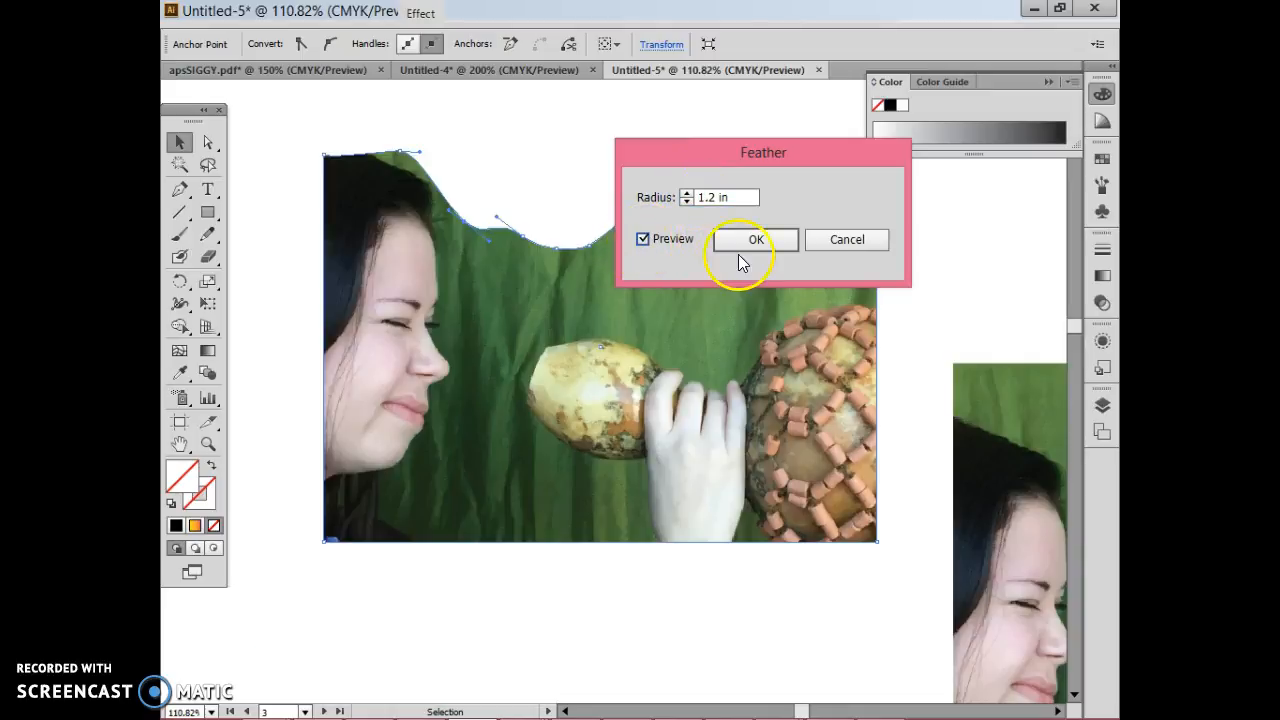
left_click(845, 240)
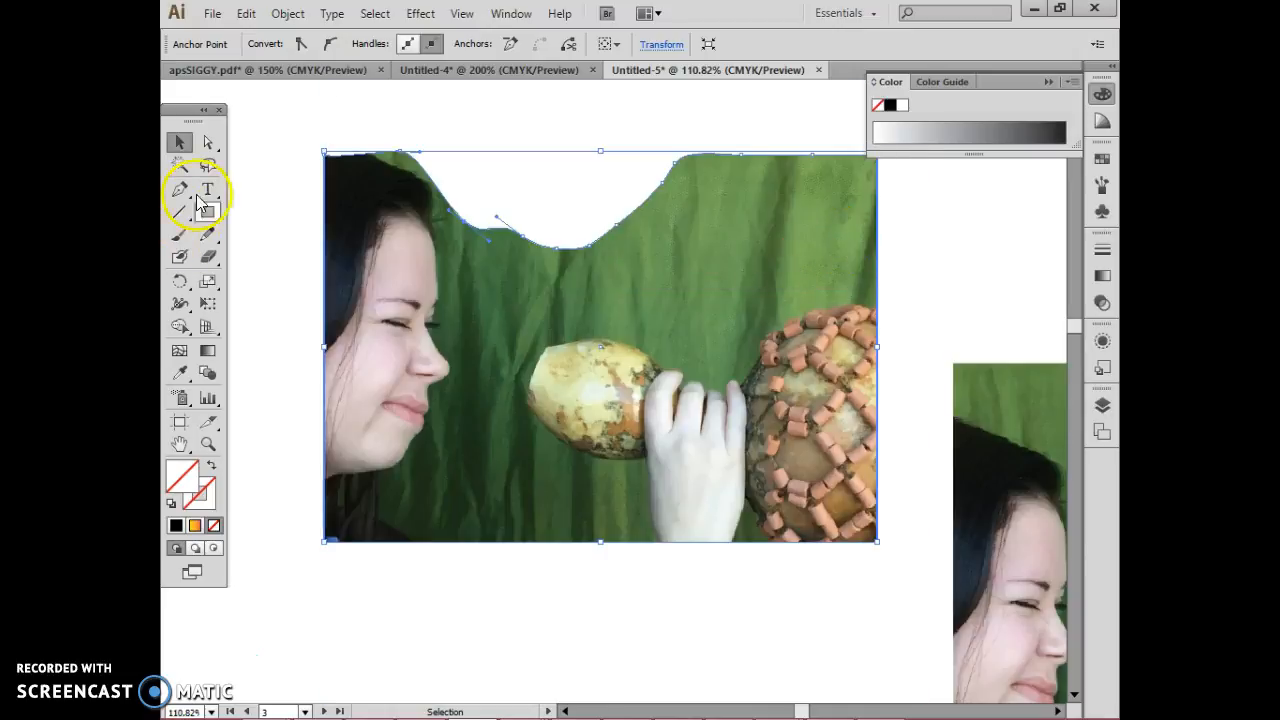
Select the clip group and apply the 1.2 in Feather with Effect > Apply Feather
left_click(281, 320)
left_click(480, 368)
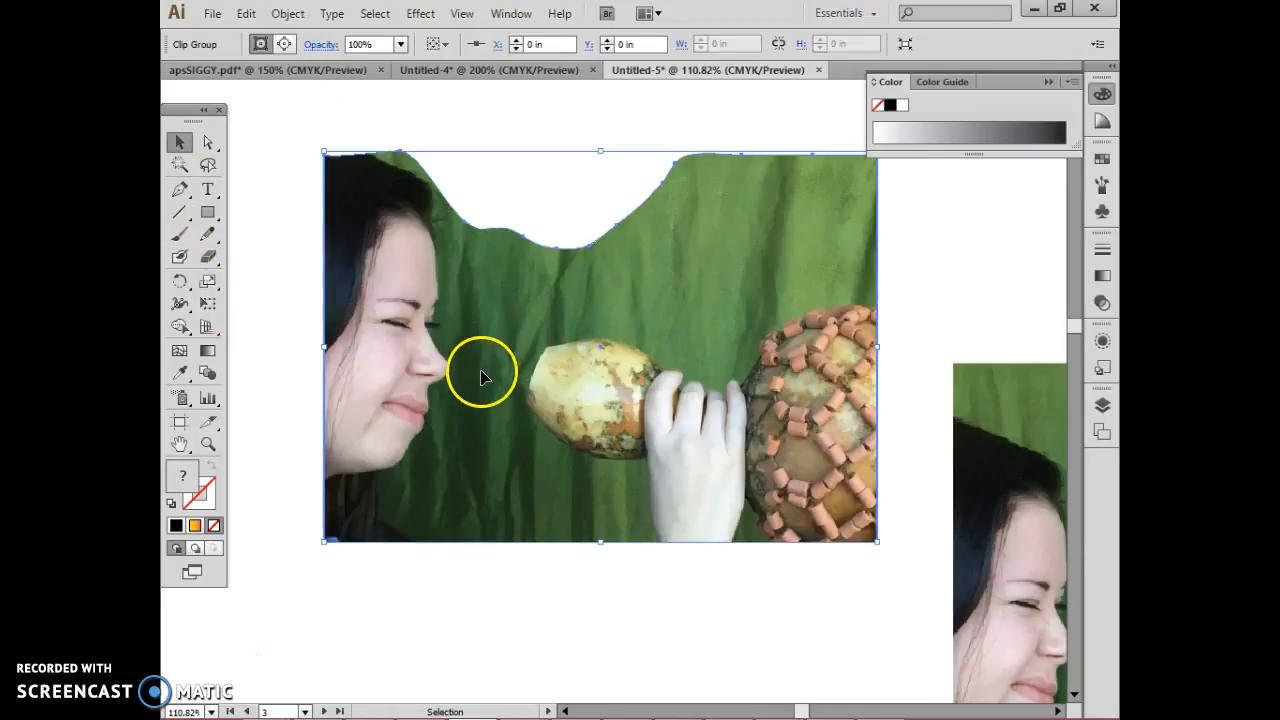
left_click(420, 15)
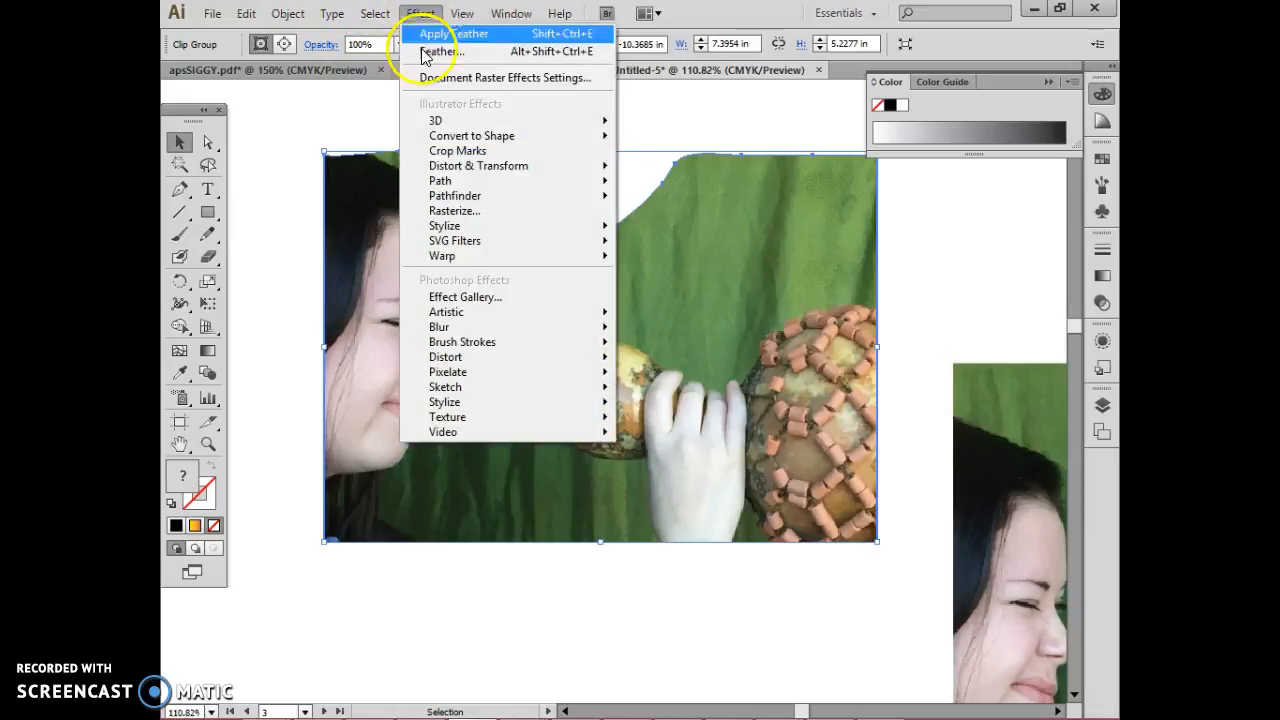
left_click(488, 40)
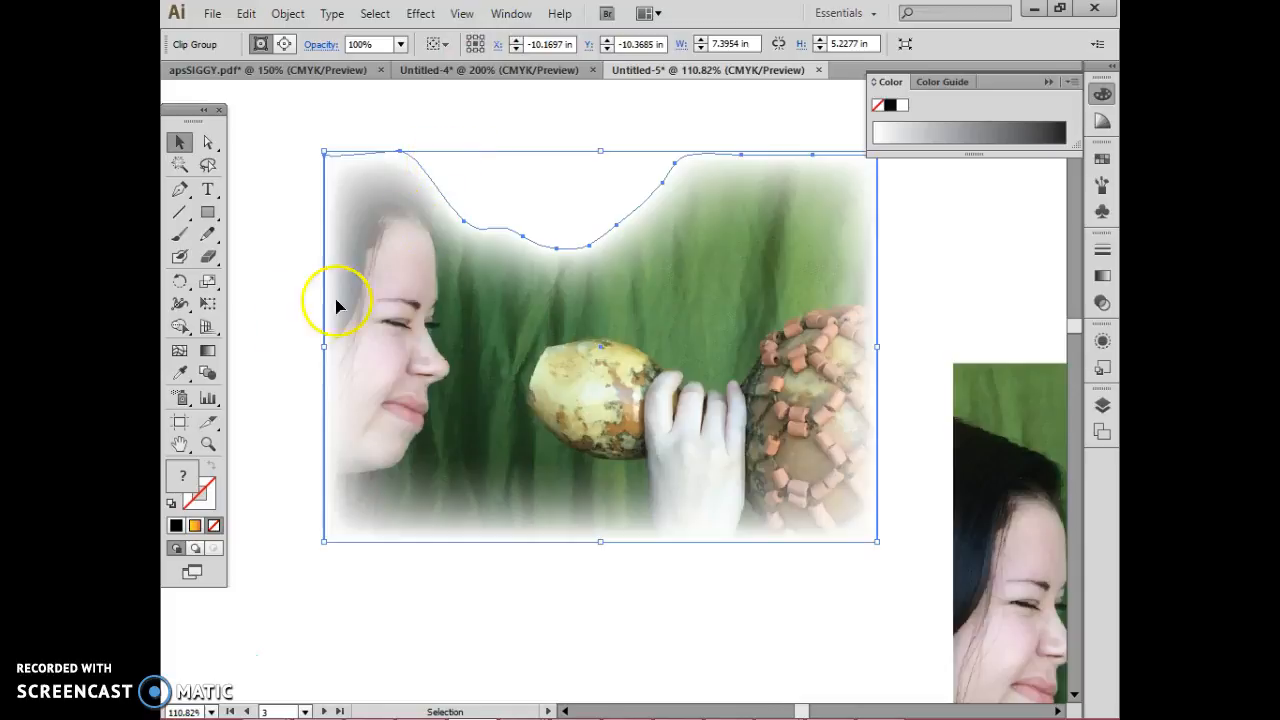
left_click(263, 300)
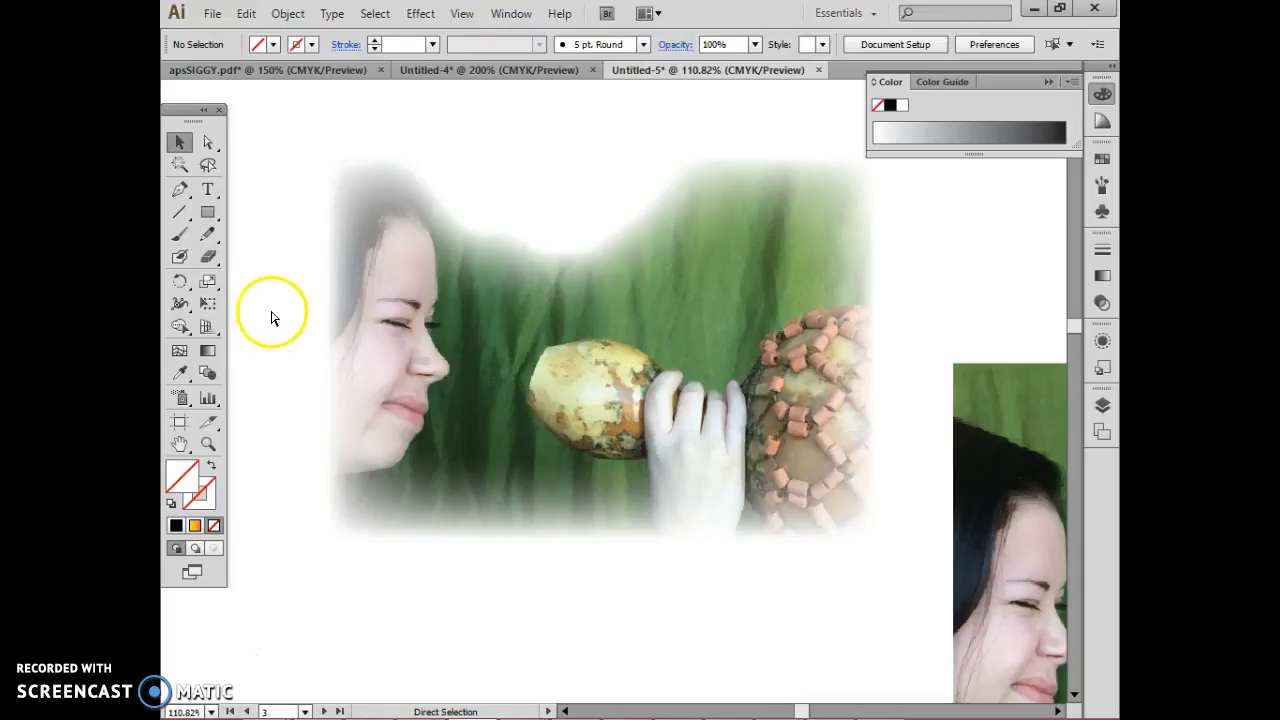
key("ctrl+minus")
key("ctrl+minus")
key("ctrl+minus")
key("ctrl+minus")
Duplicate the feathered portrait by dragging a copy up and right, nudging it to overlap slightly
key("ctrl+plus")
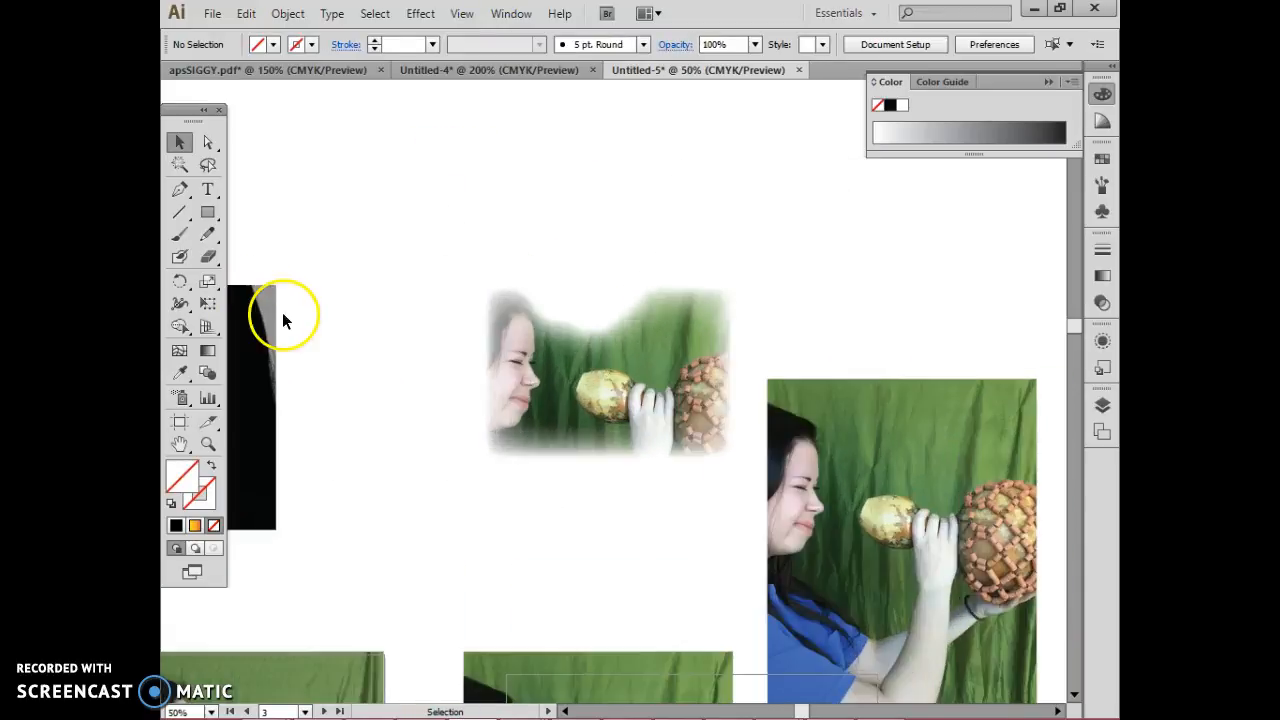
left_click(520, 378)
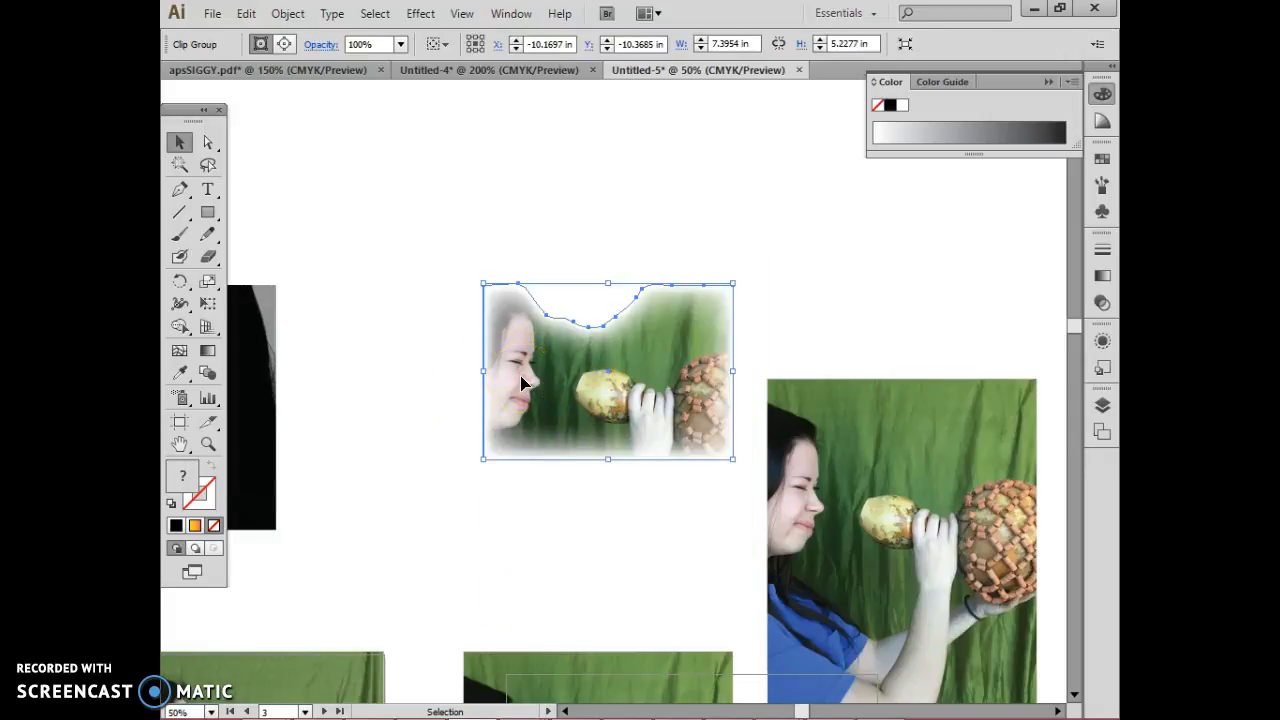
key("ctrl")
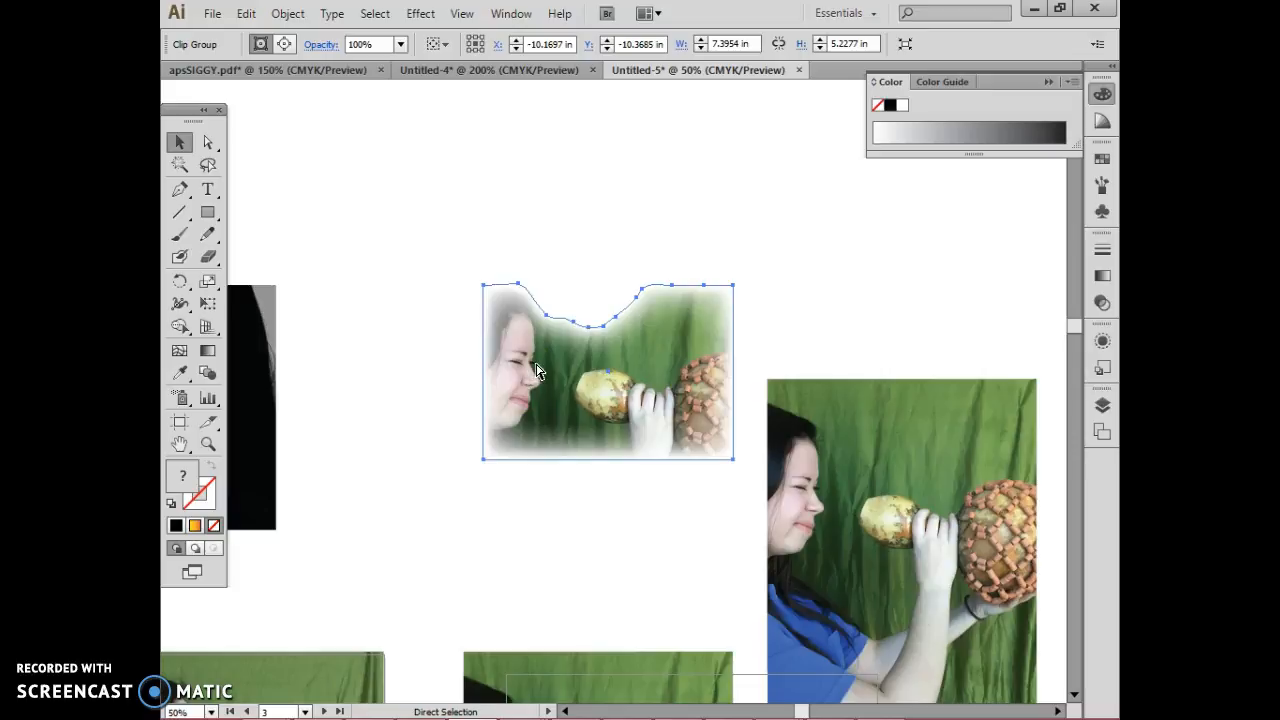
left_click_drag(558, 348, 624, 324)
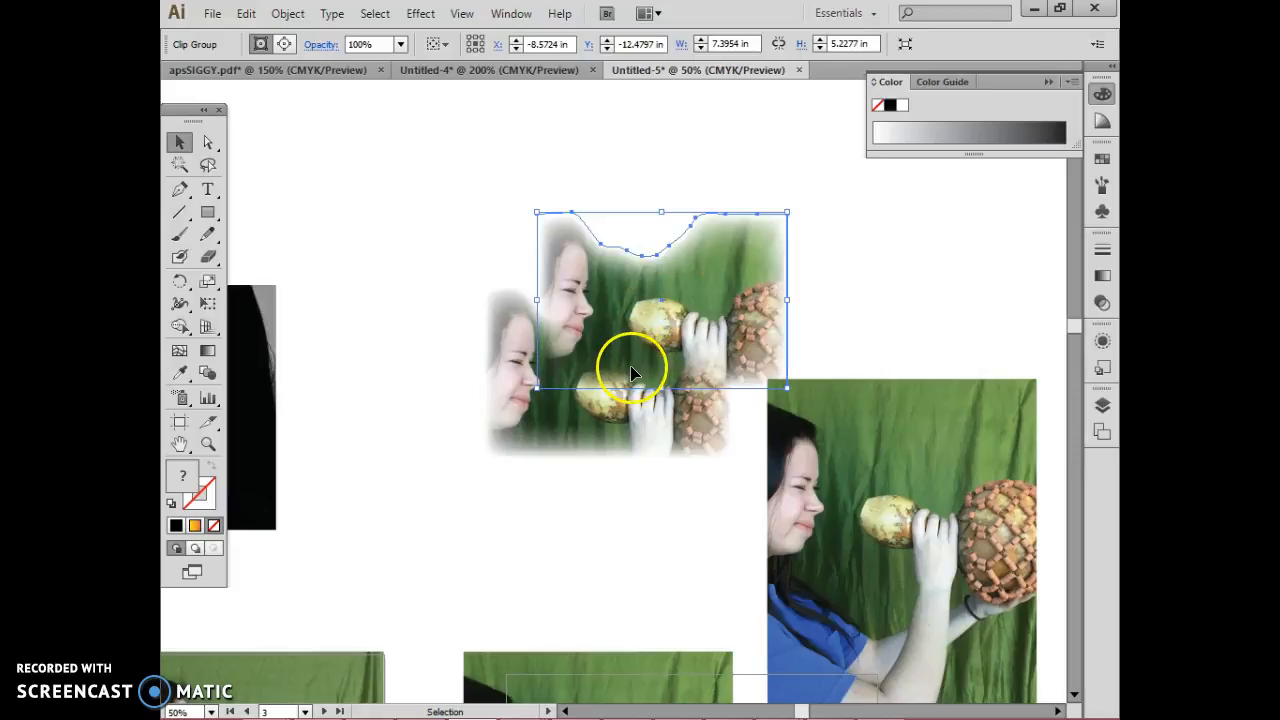
mouse_move(621, 326)
left_mouse_down()
mouse_move(598, 338)
mouse_move(603, 320)
mouse_move(608, 346)
left_mouse_up()
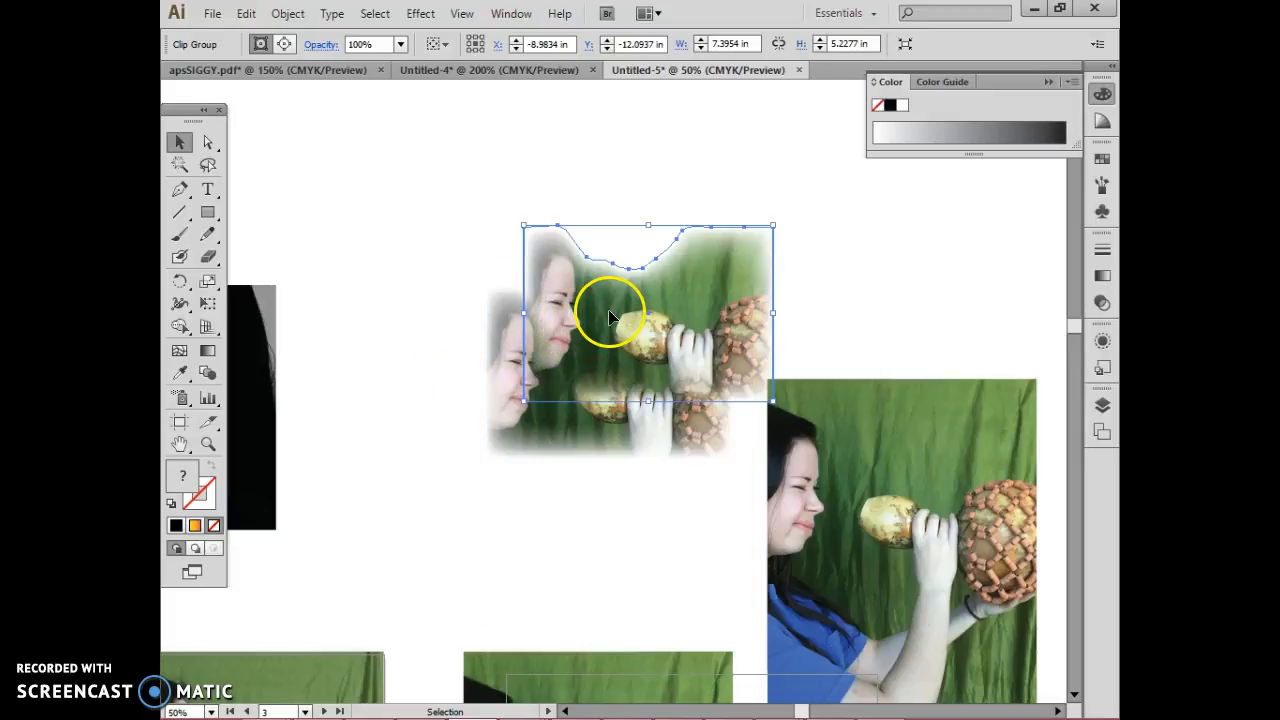
Open the Inner Glow effect for the duplicate with Preview turned on
left_click(420, 14)
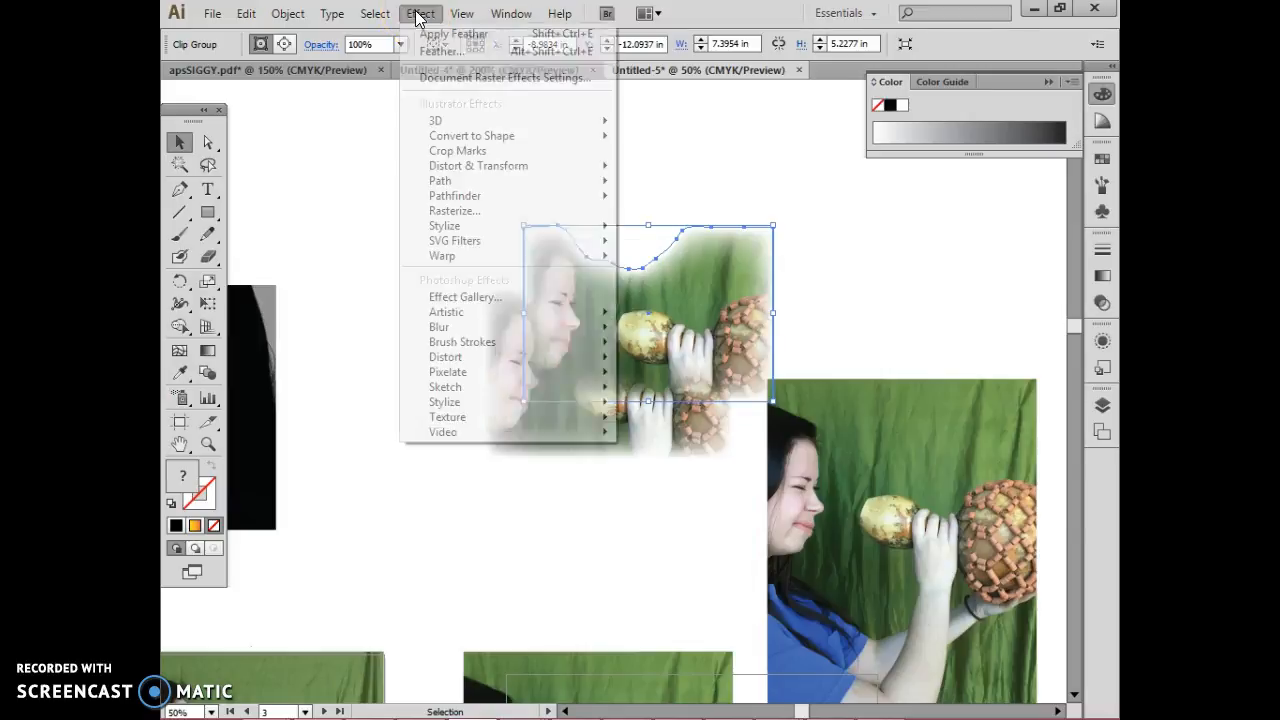
mouse_move(466, 226)
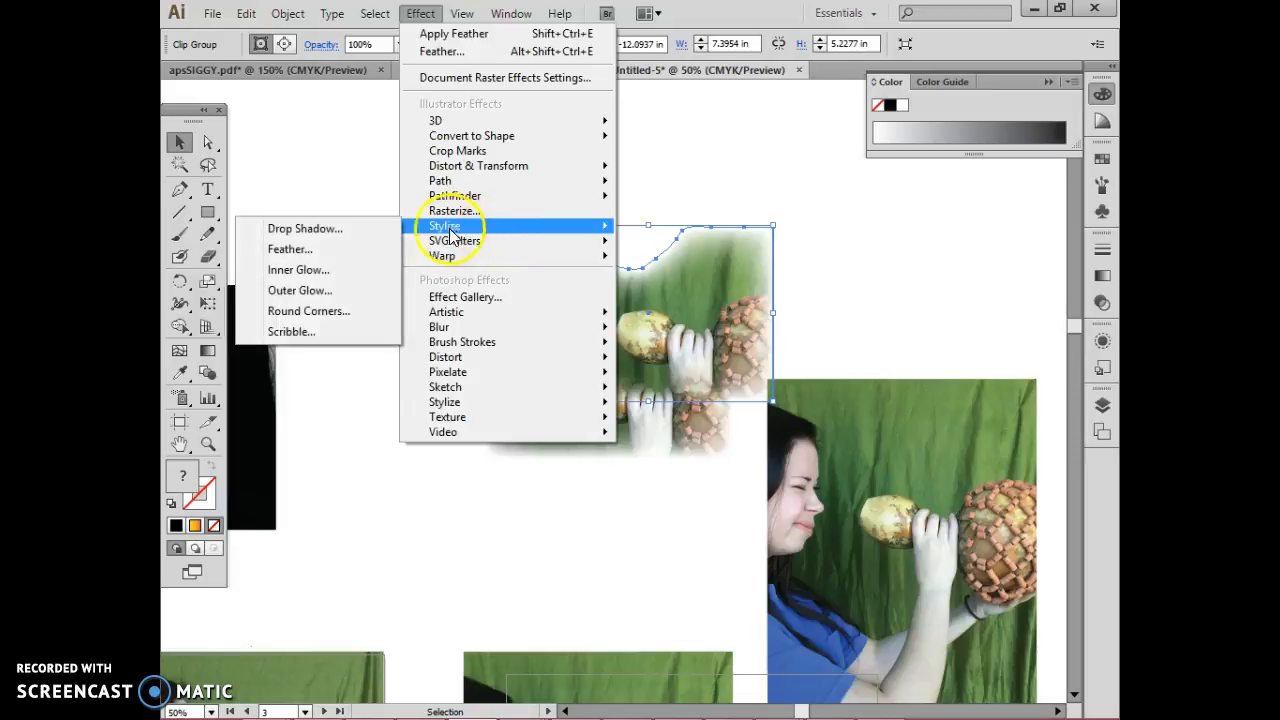
left_click(343, 274)
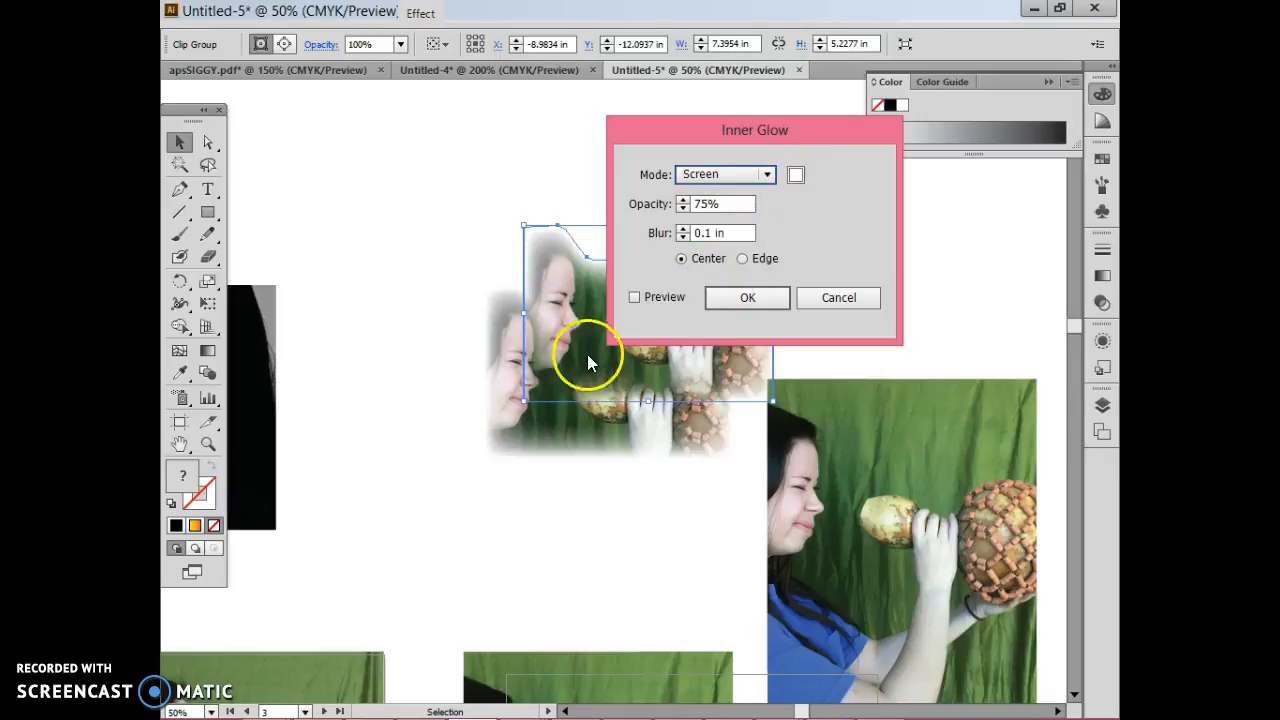
left_click(634, 298)
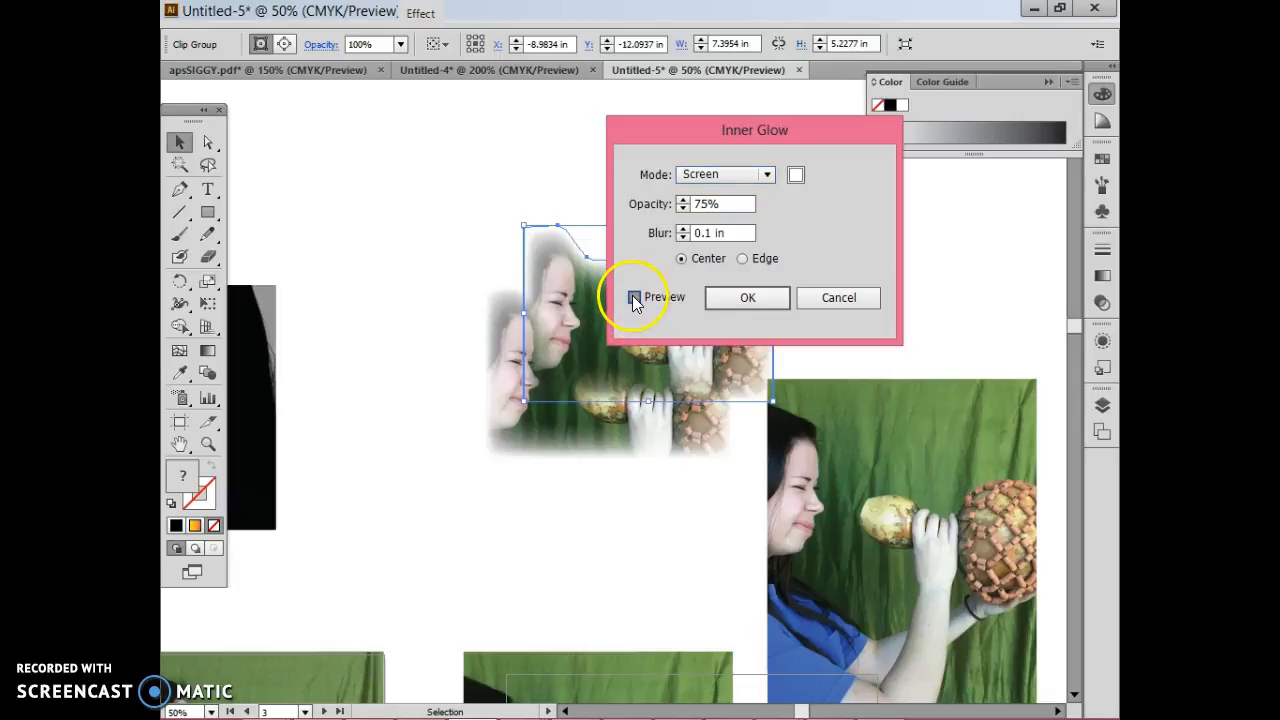
left_click(634, 297)
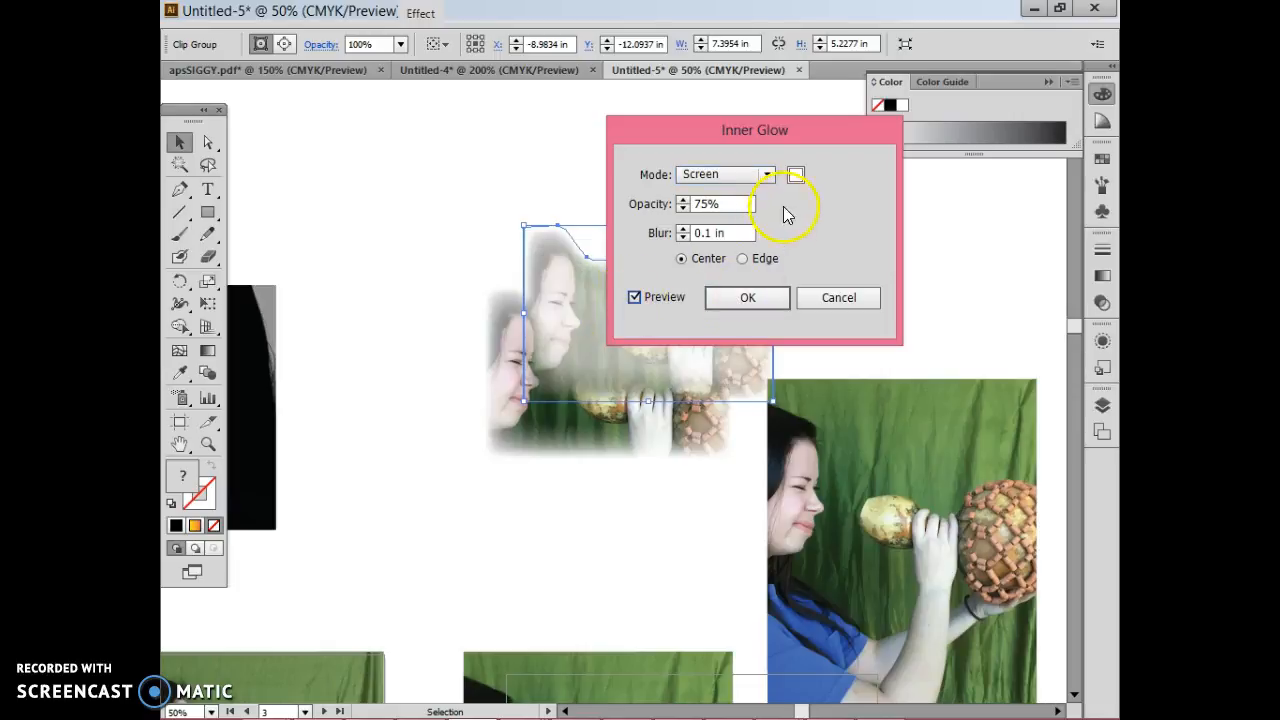
Apply the Inner Glow in violet 8561D6, Screen mode, 75% opacity, 0.1 in blur
left_click(797, 177)
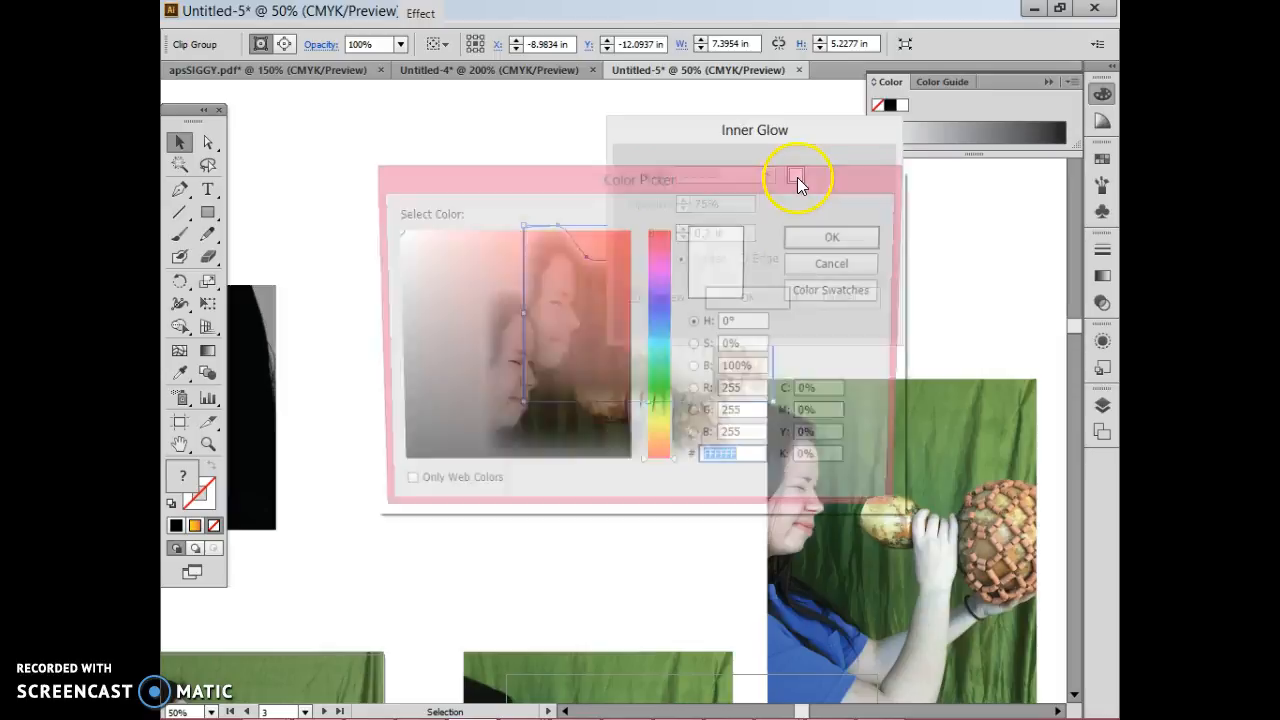
left_click_drag(658, 330, 663, 296)
left_click(522, 268)
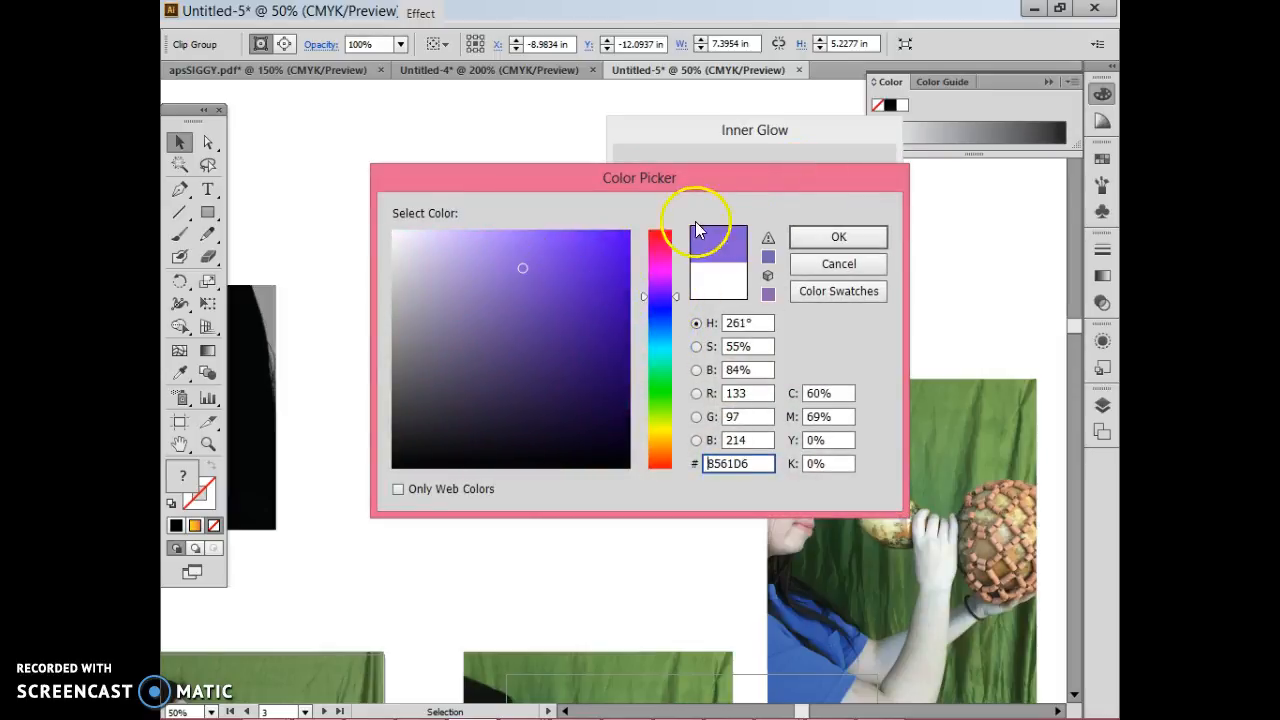
left_click(816, 238)
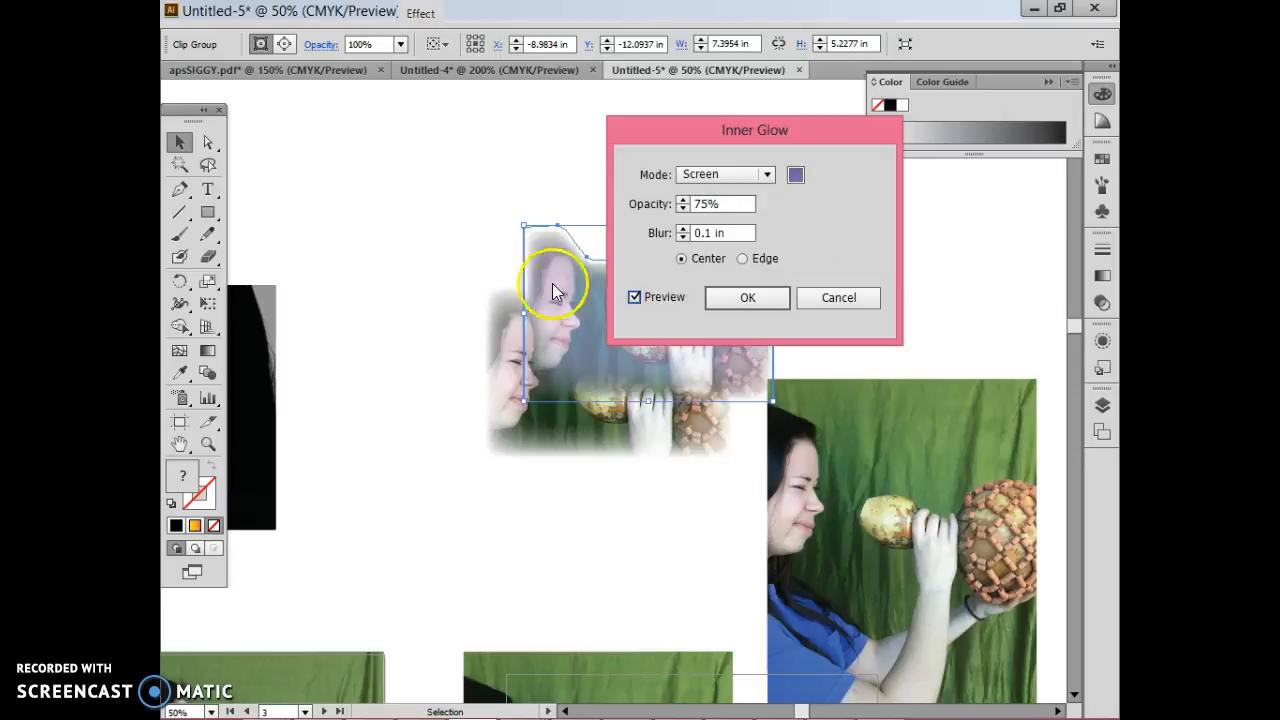
left_click_drag(720, 134, 388, 187)
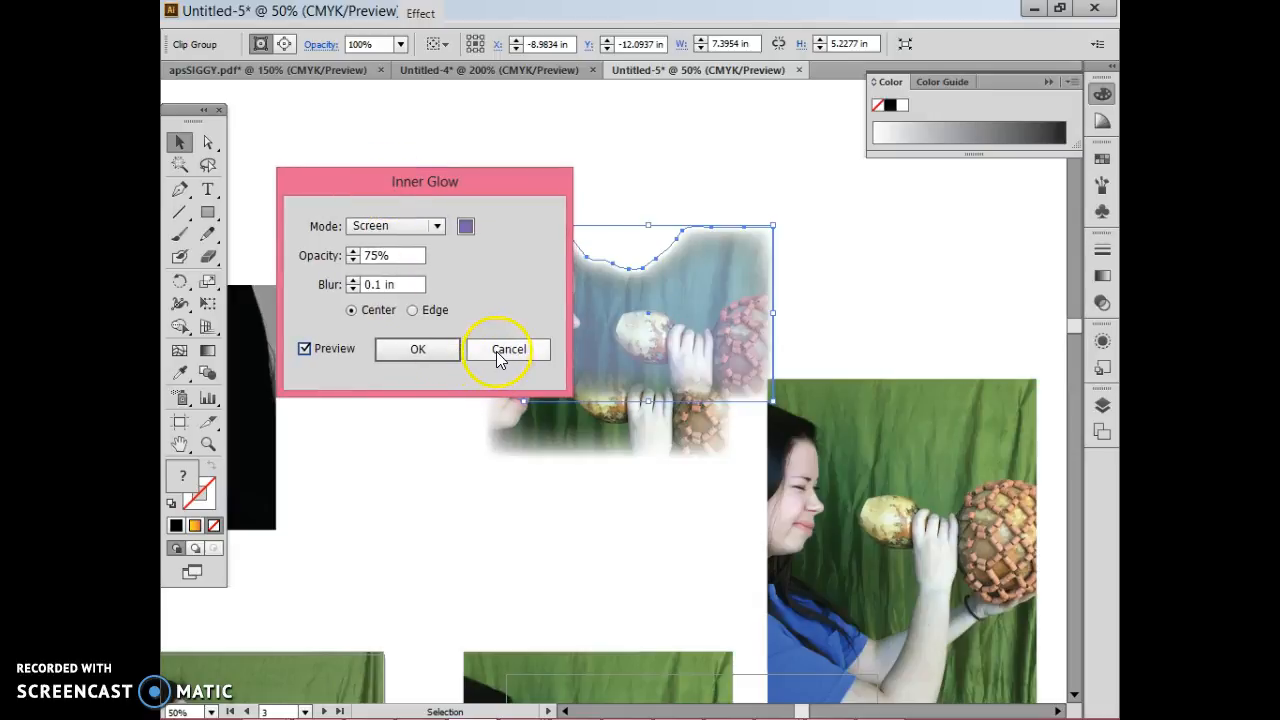
left_click(415, 350)
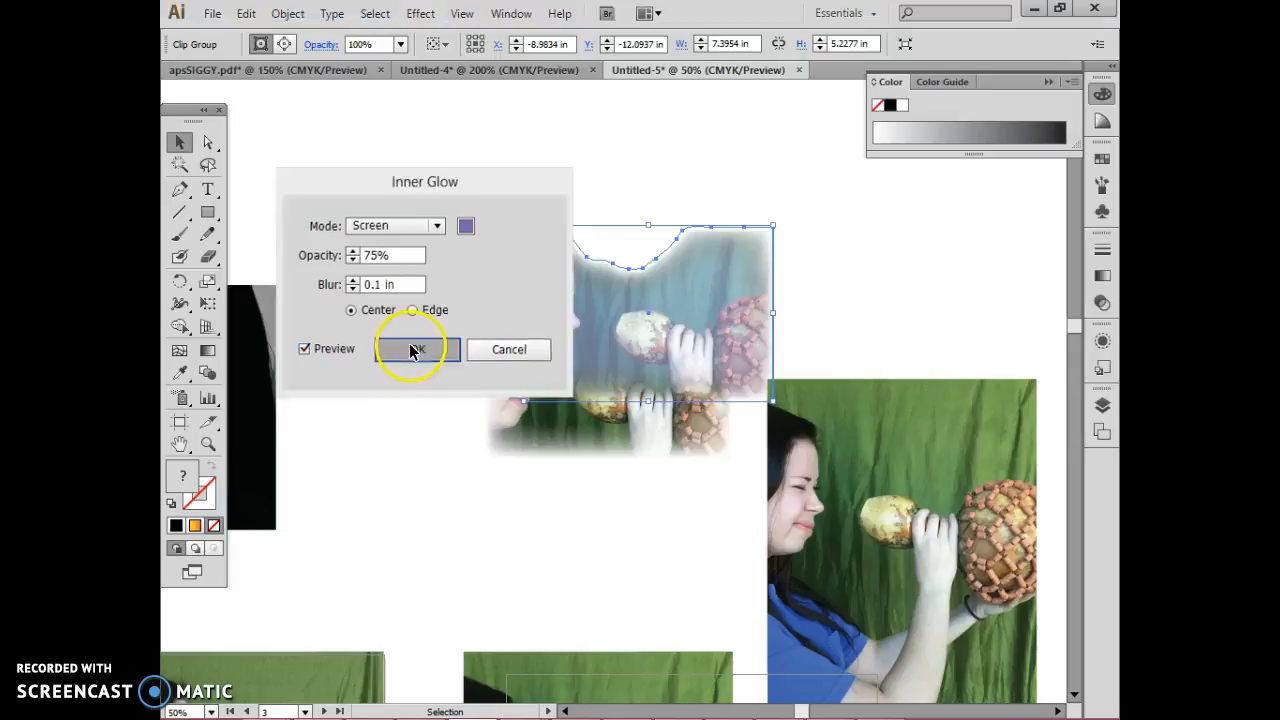
key("ctrl+minus")
key("ctrl+minus")
key("ctrl+minus")
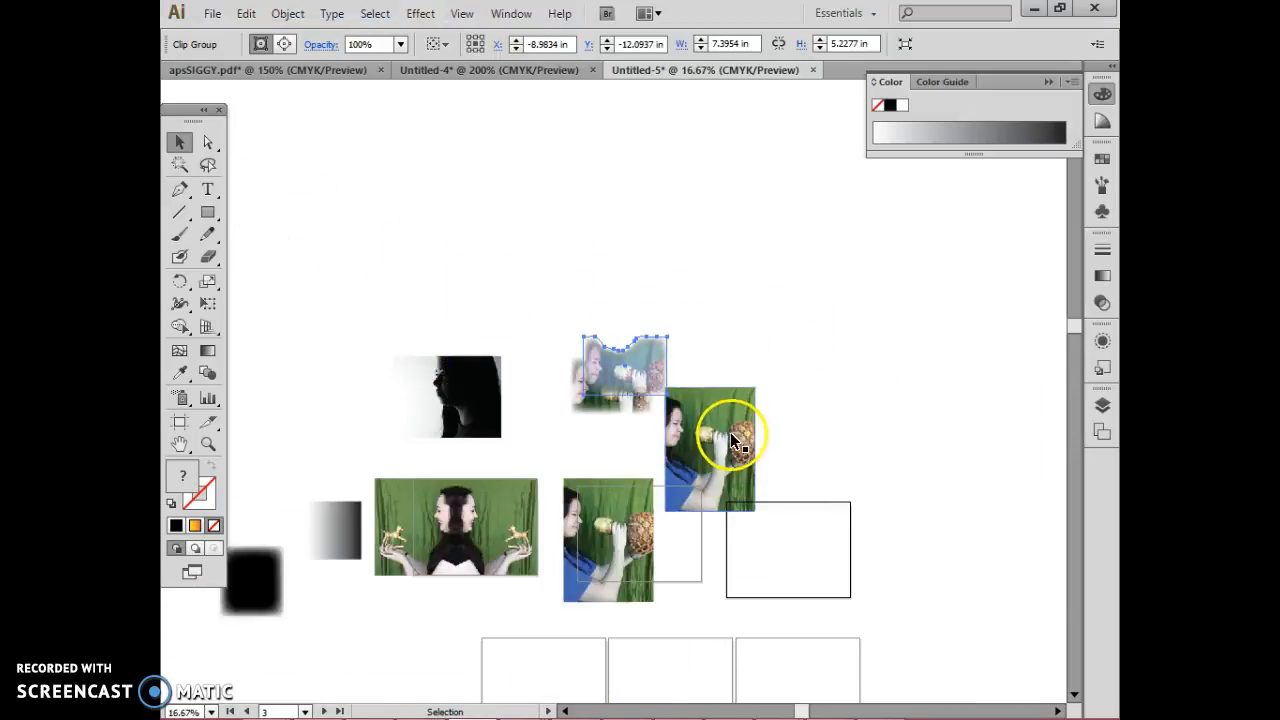
Move the portrait clear of the others and switch to the Artboard tool to show the eight artboards
left_click_drag(704, 440, 771, 373)
left_click_drag(663, 466, 576, 331)
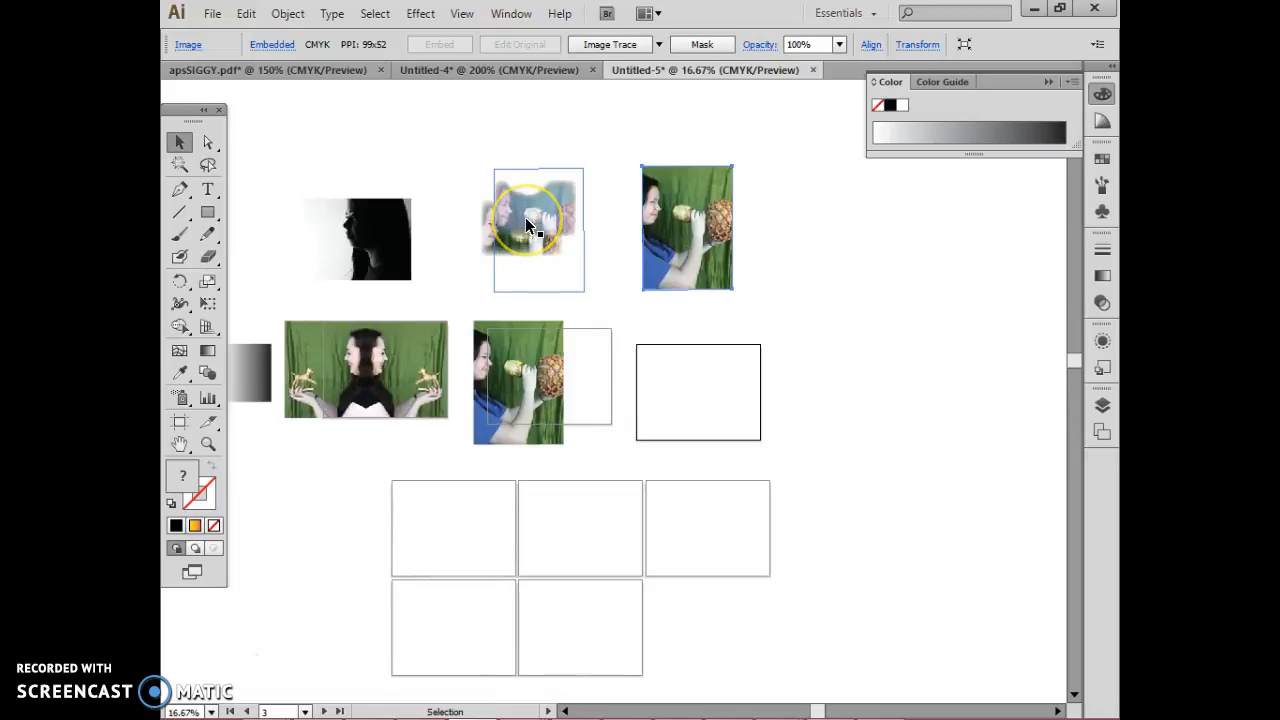
left_click(323, 400)
left_click(179, 421)
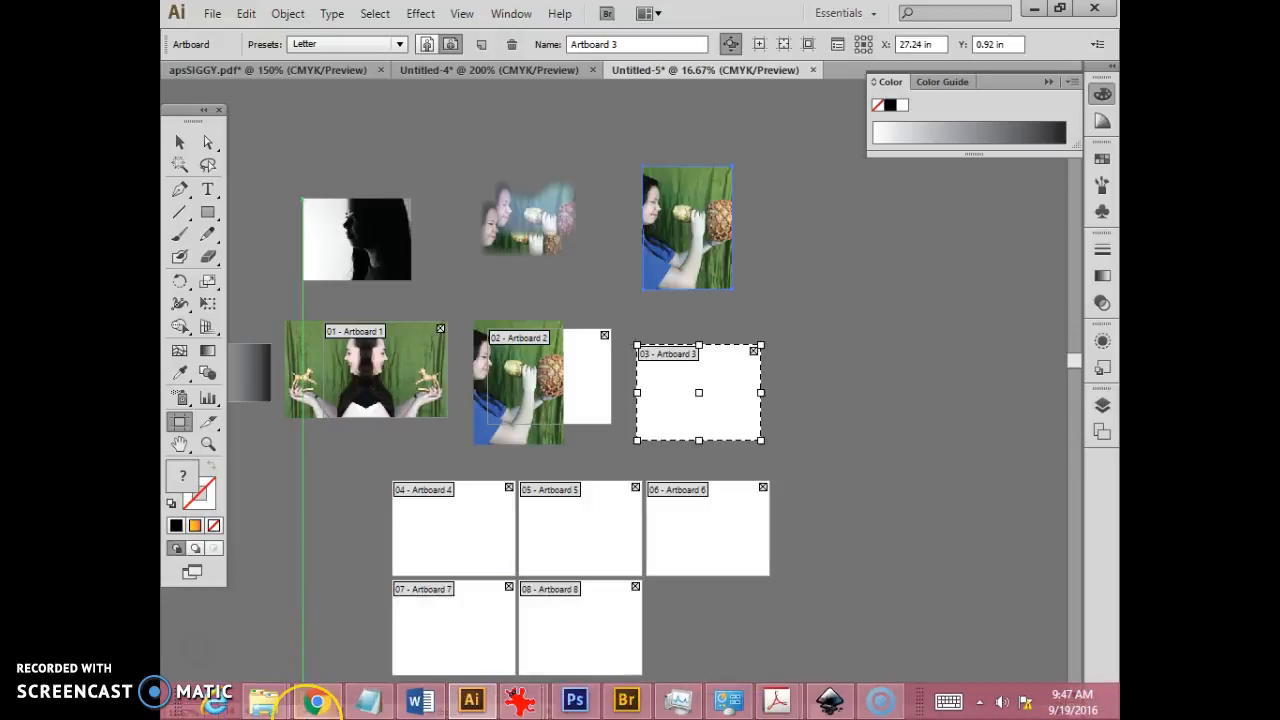
mouse_move(315, 700)
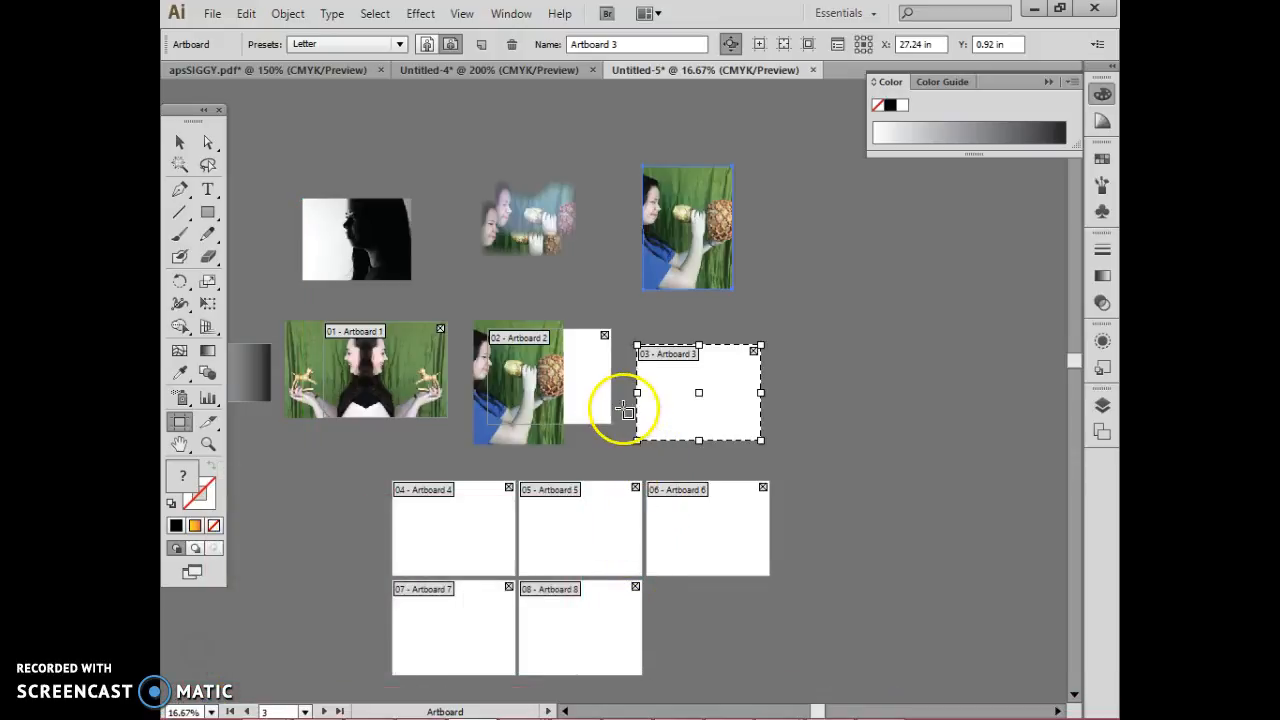
left_click(213, 14)
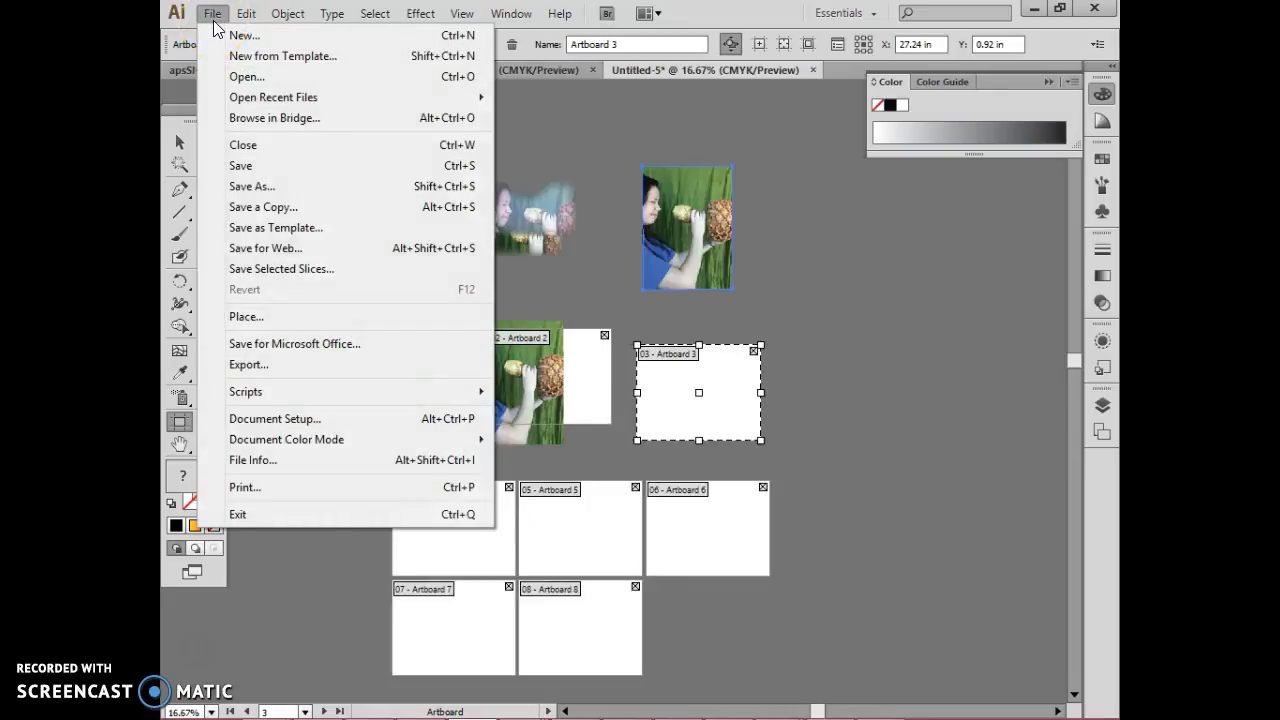
Save as Untitled-5.pdf in Adobe PDF format with Preserve Illustrator Editing Capabilities unchecked
left_click(289, 197)
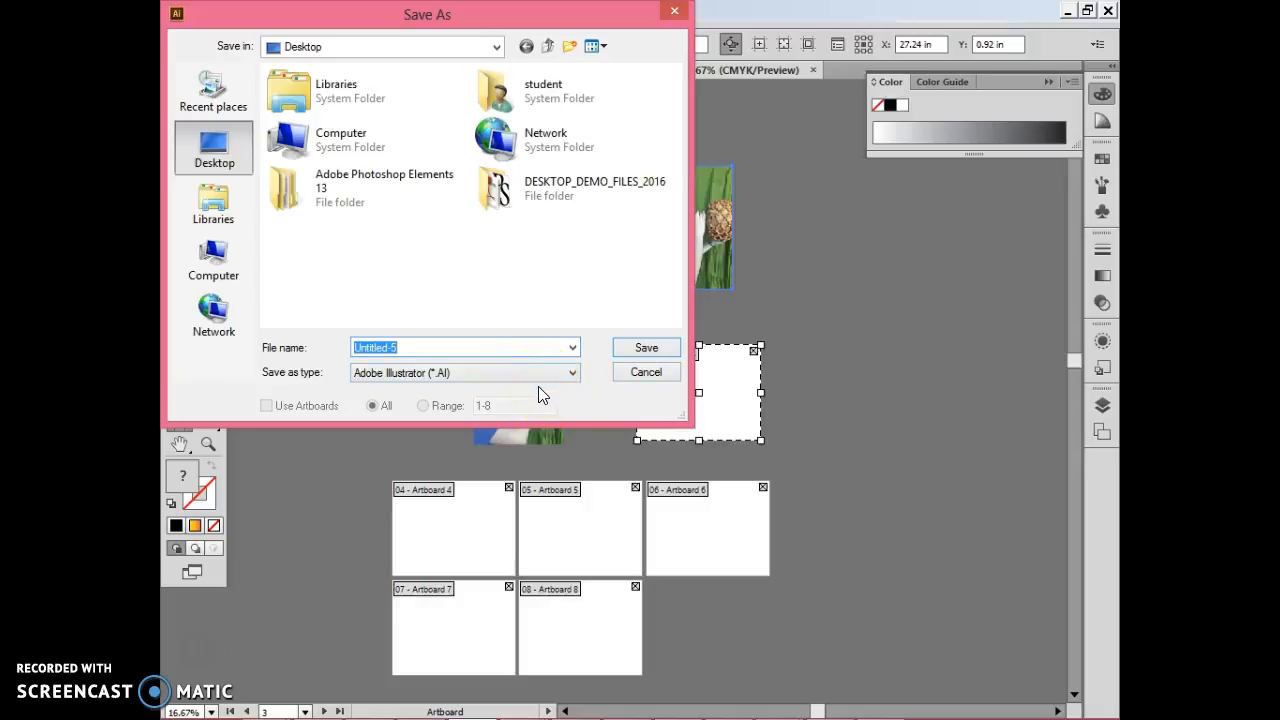
left_click(543, 372)
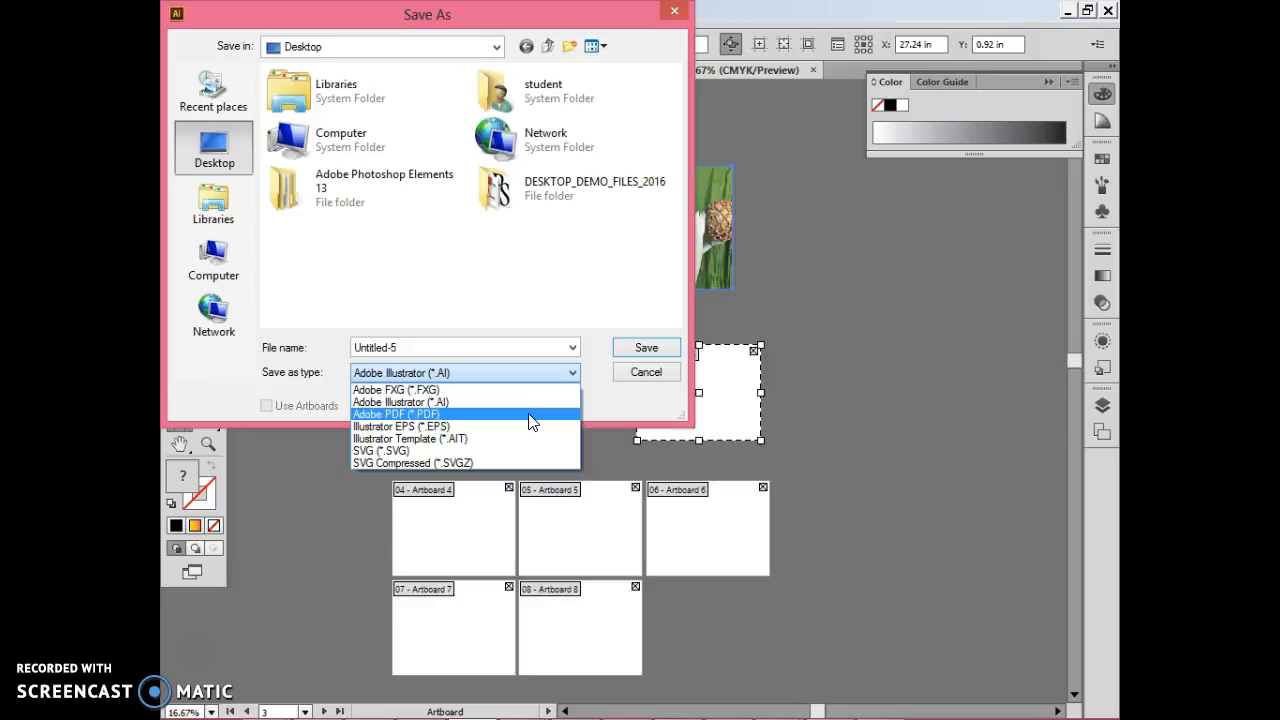
left_click(530, 422)
left_click(662, 350)
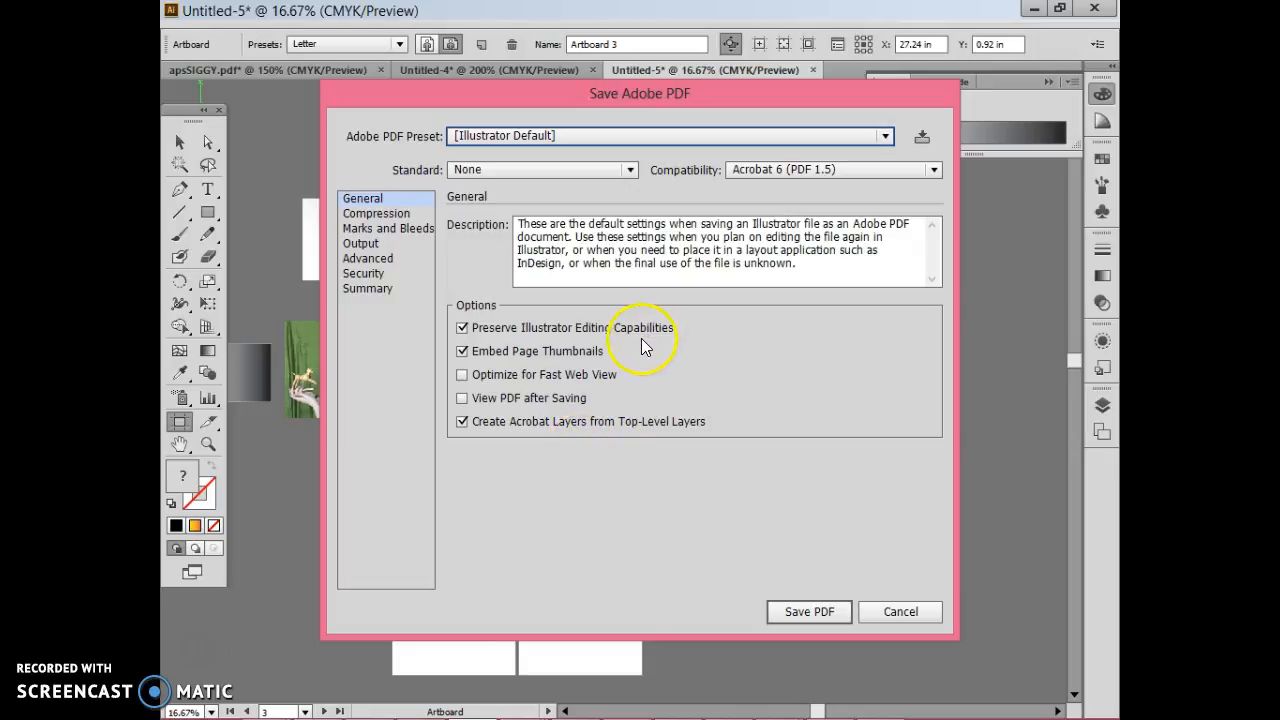
left_click(462, 329)
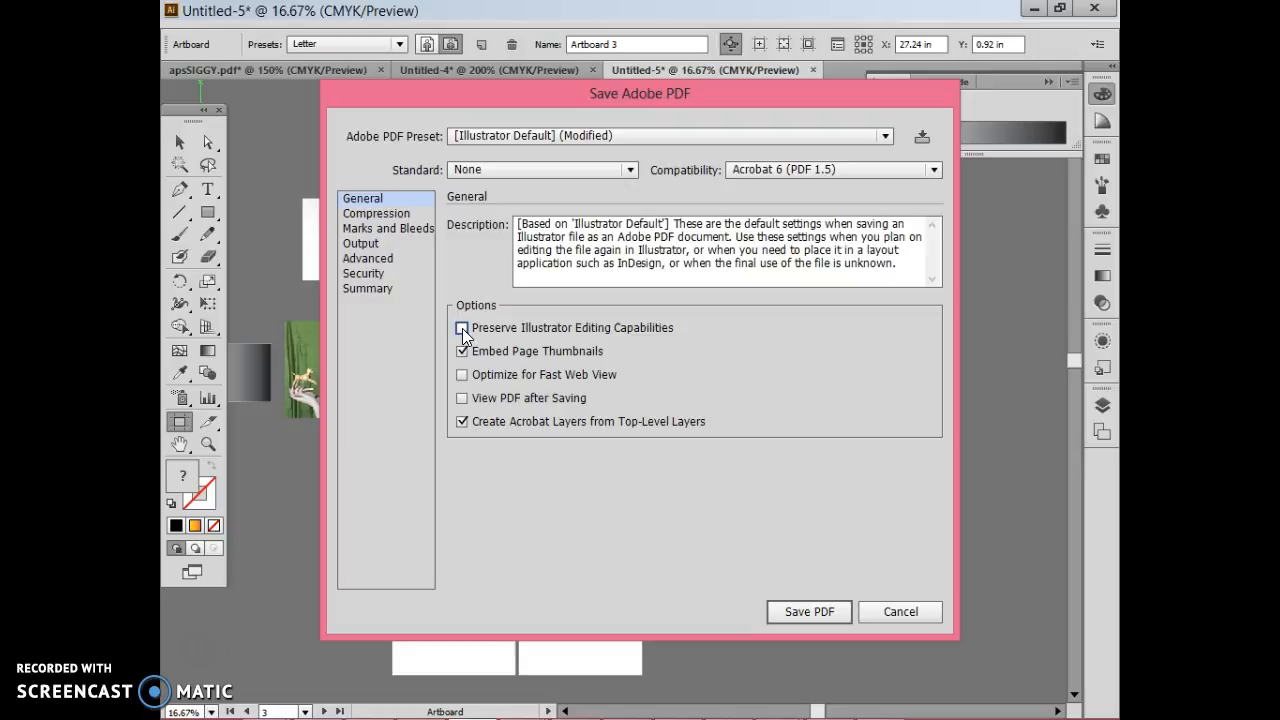
left_click(809, 612)
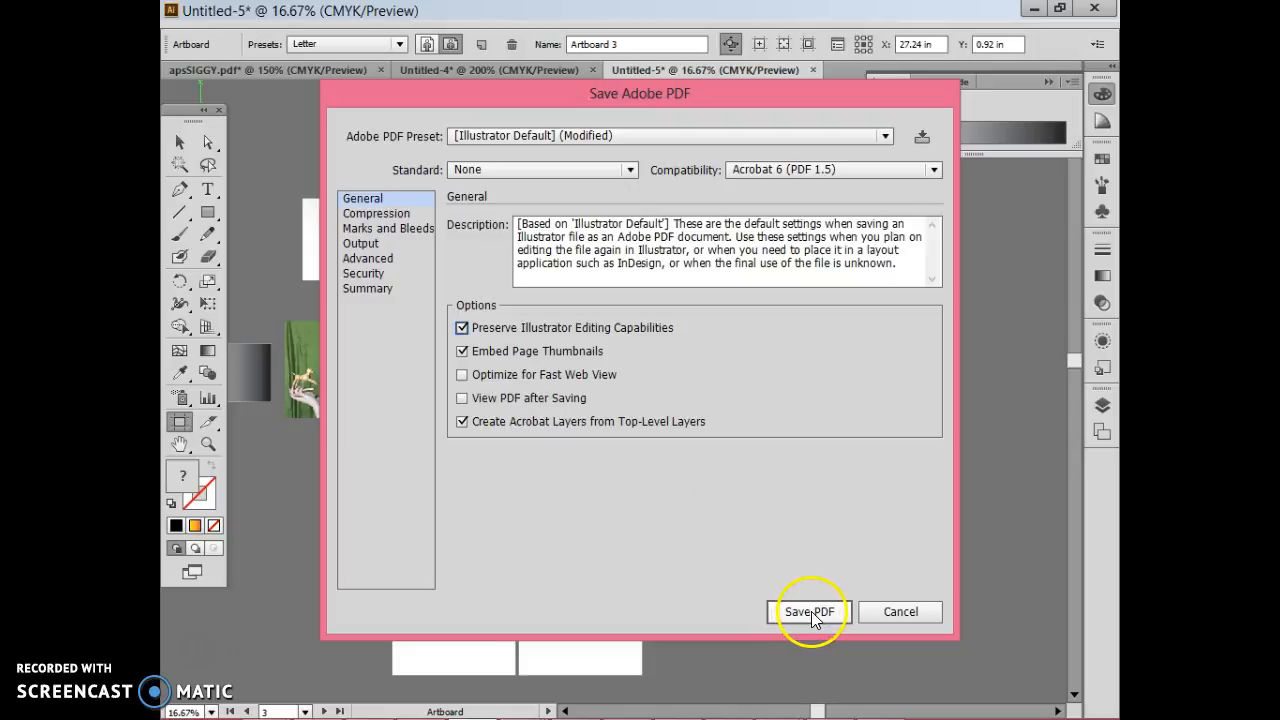
left_click(899, 612)
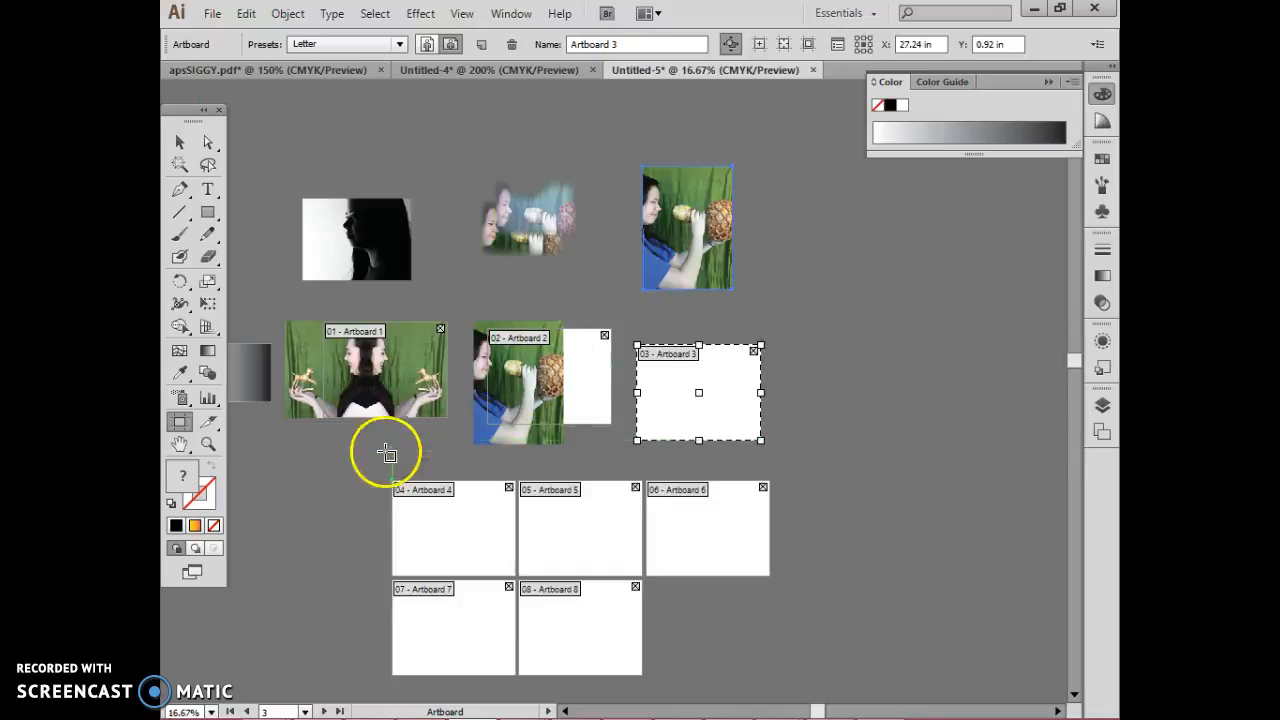